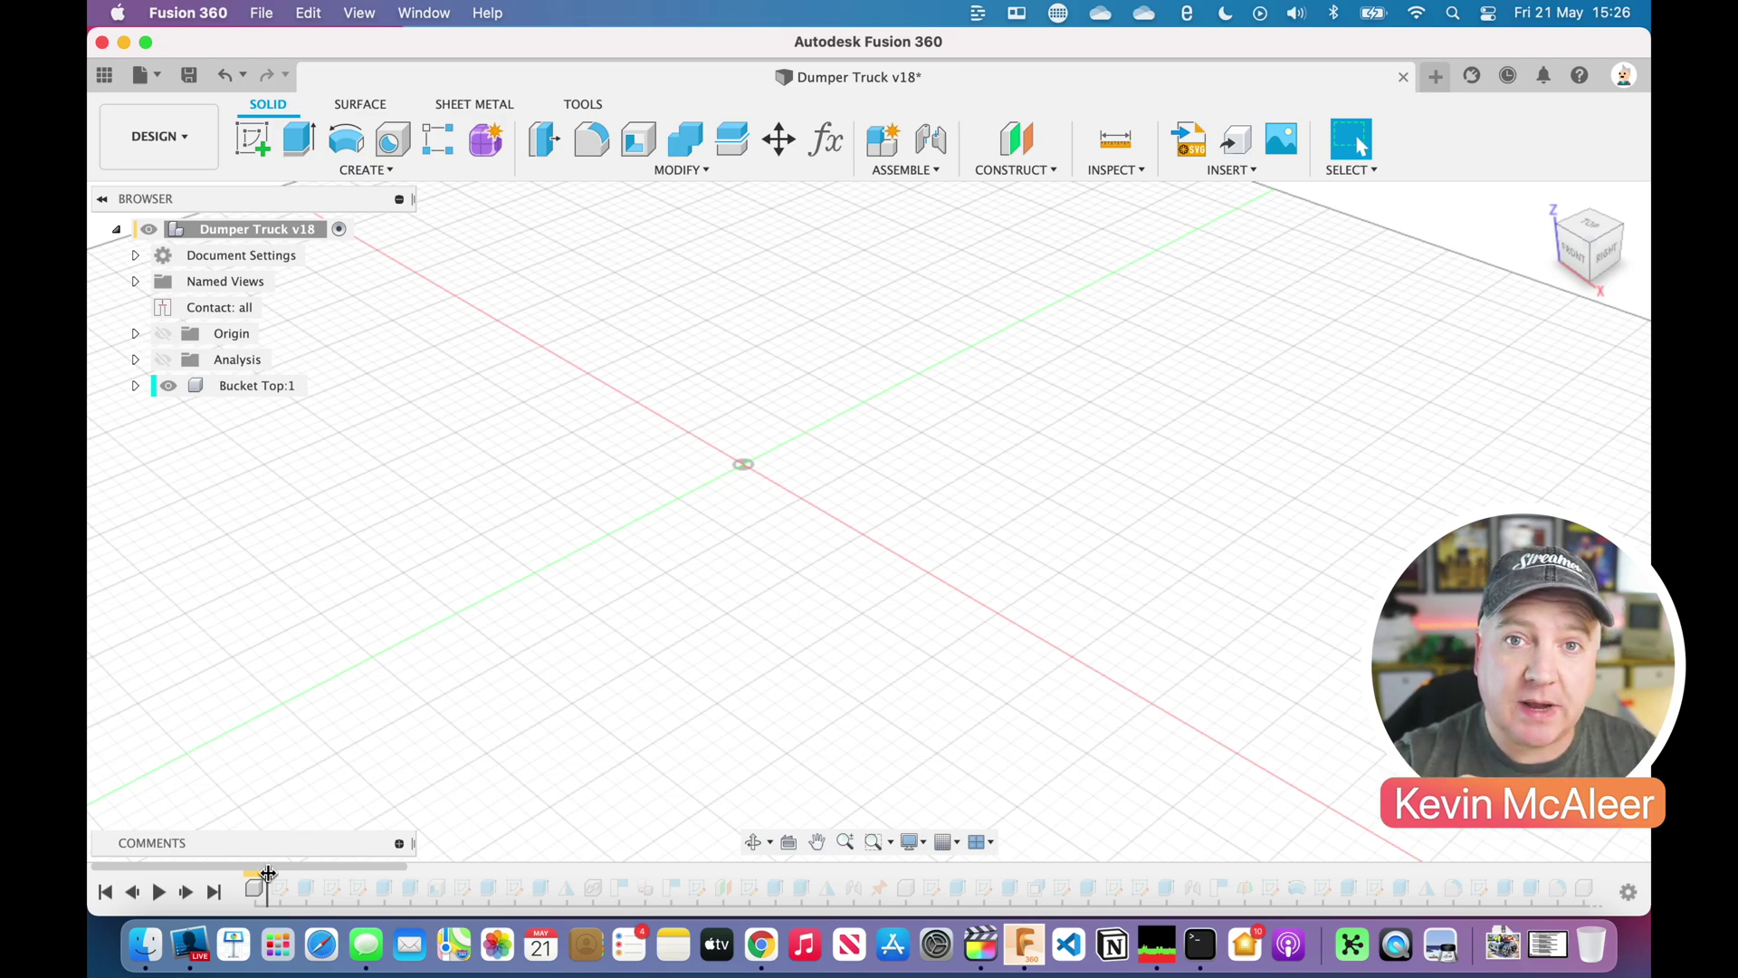
- Roll the timeline forward from the new Bucket Top component through its solid block and sloped-side cuts to the shell
left_click_drag(268, 872, 288, 874)
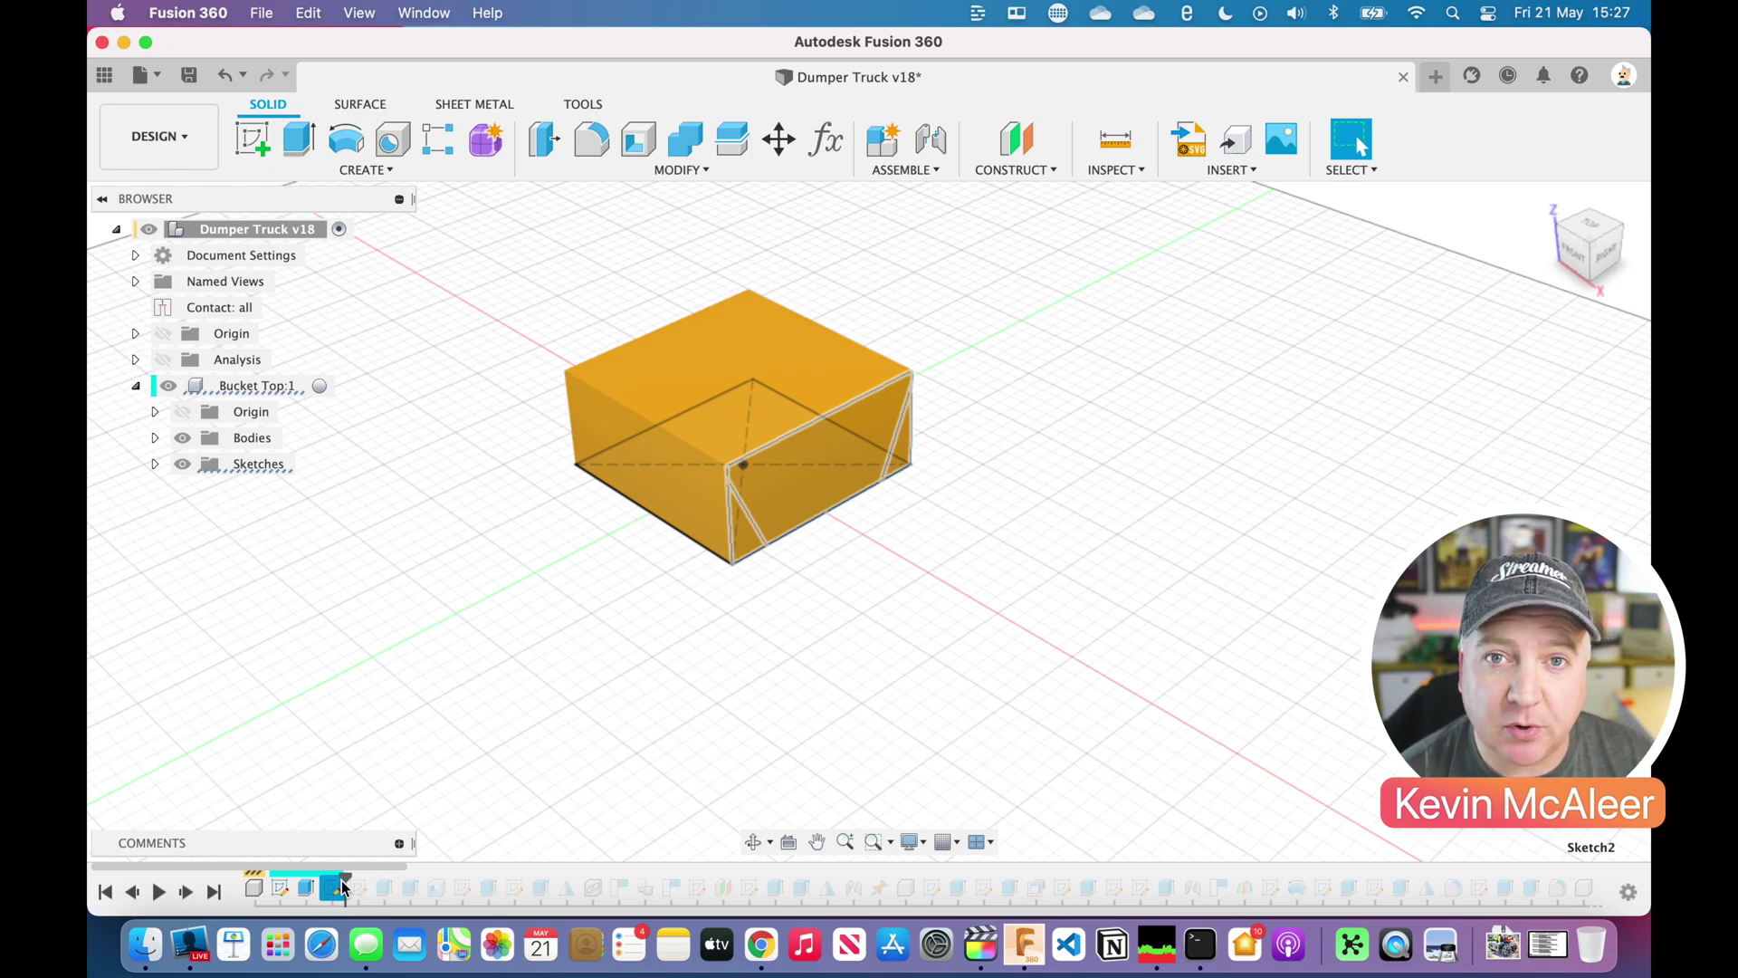
left_click_drag(343, 889, 370, 878)
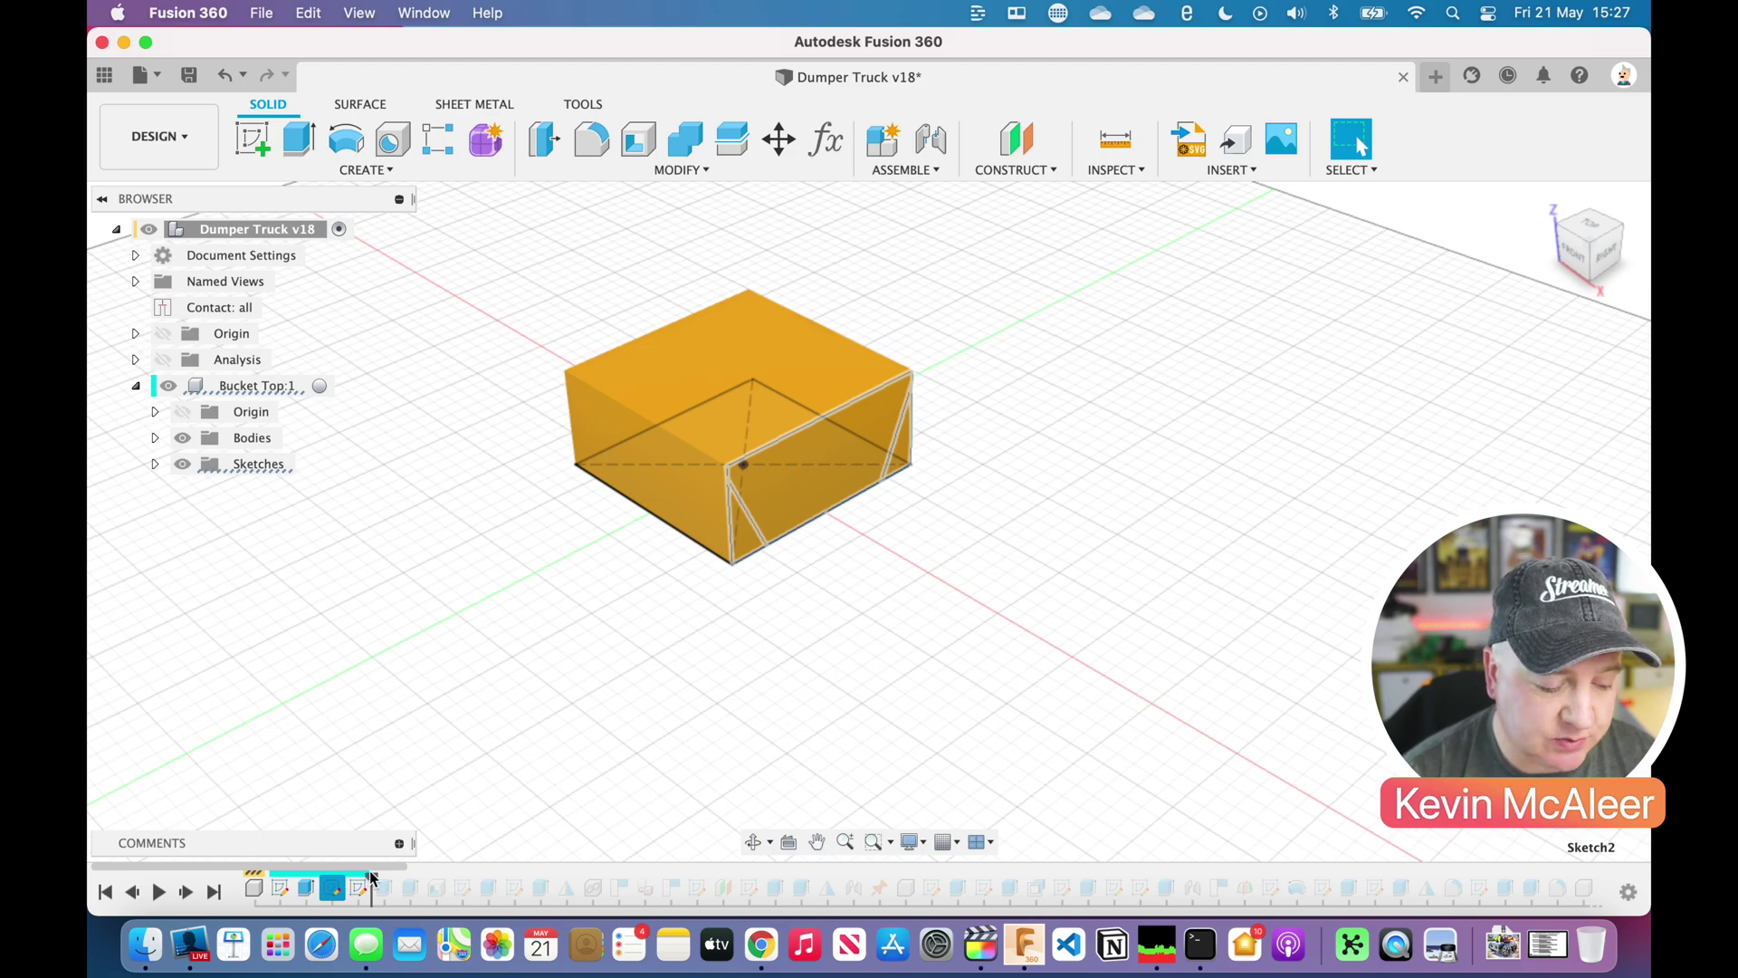
left_click_drag(370, 876, 398, 876)
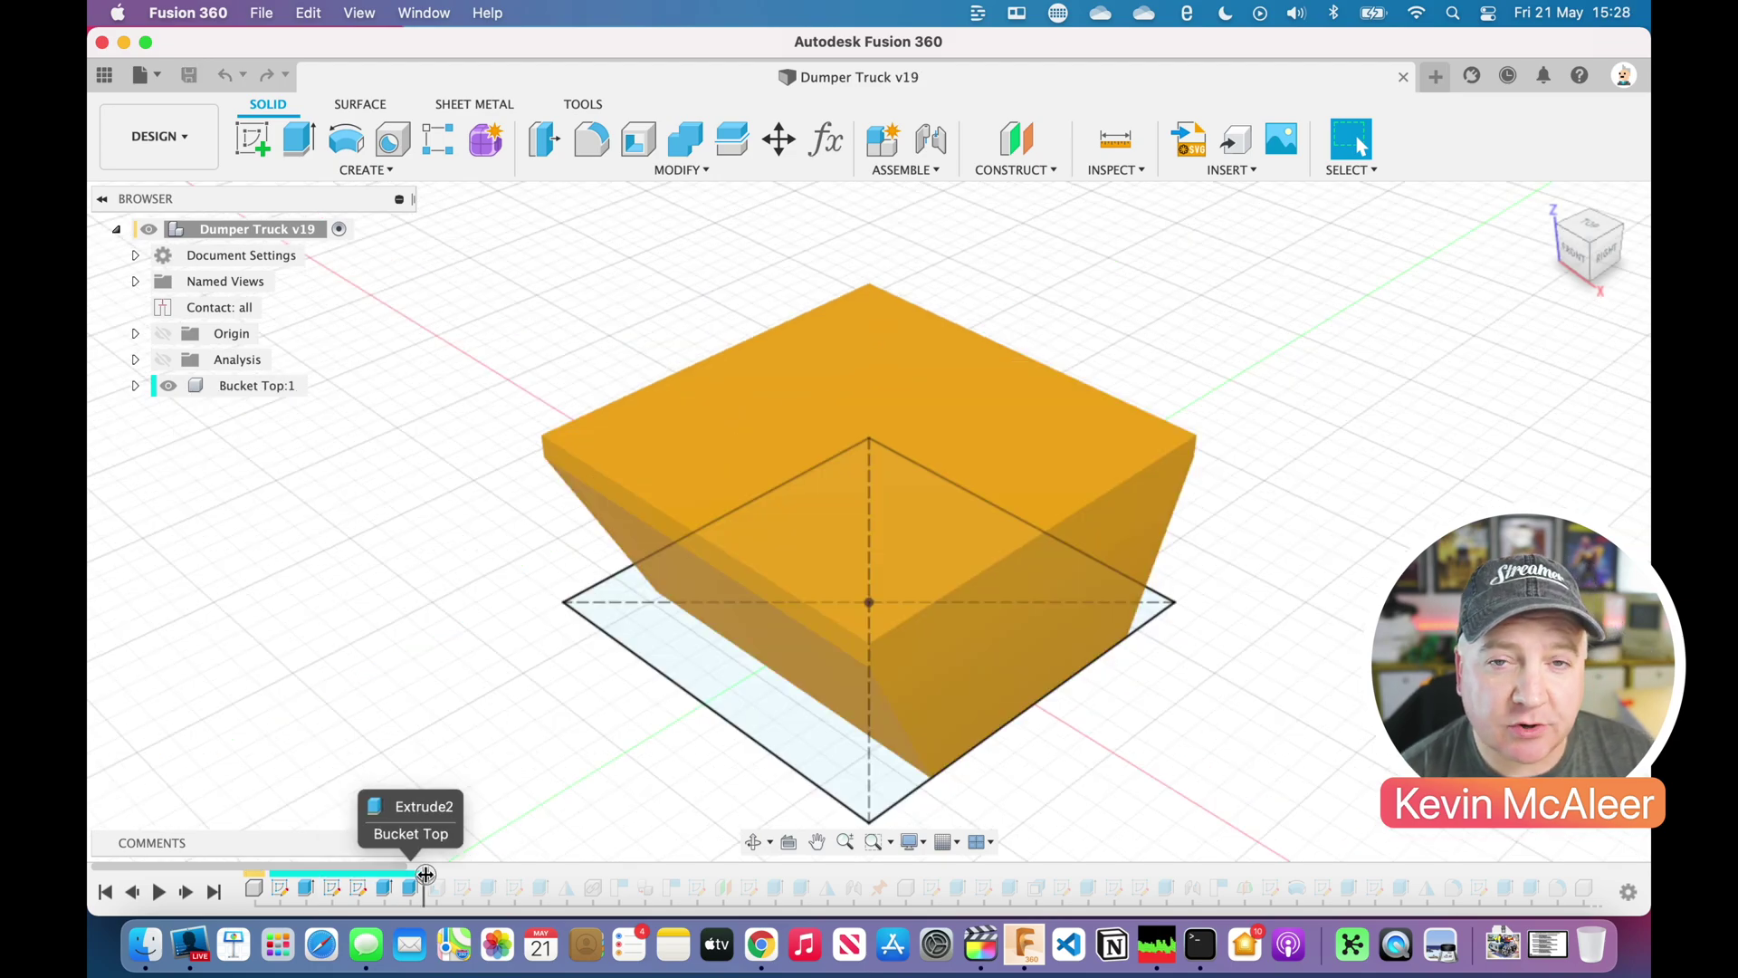
left_click_drag(426, 875, 436, 882)
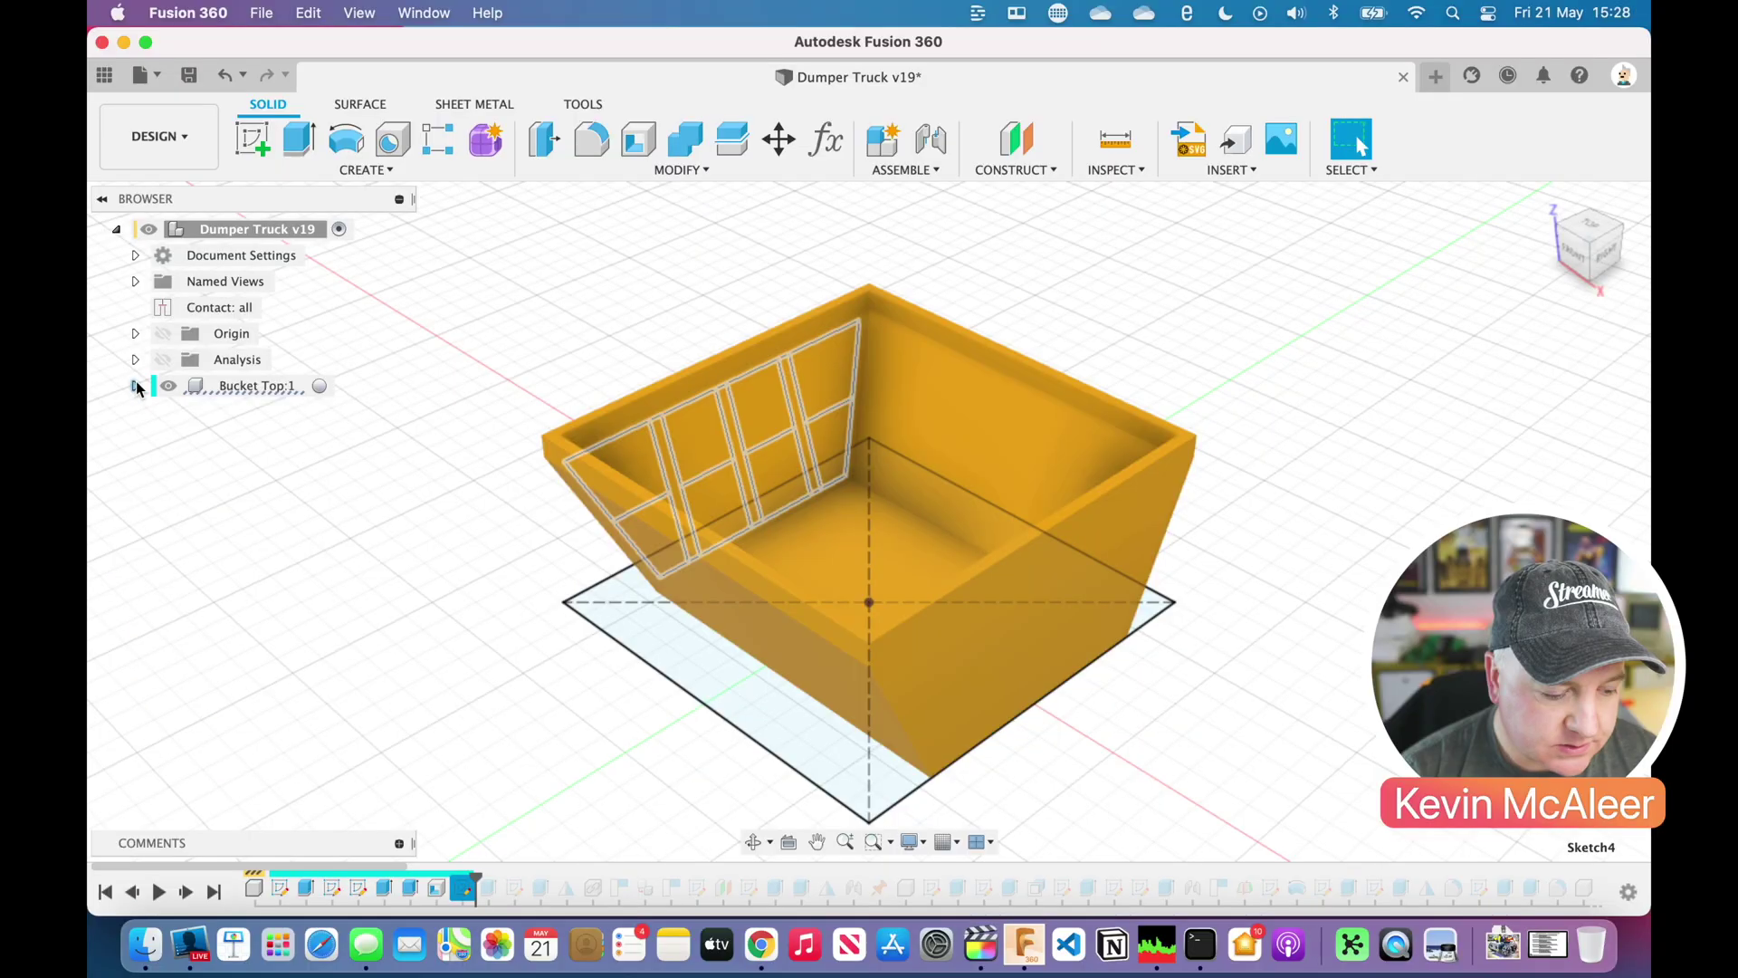
- Hide Sketch1 in the Bucket Top component and select Sketch4 to inspect the panel layout on the bucket's sloped side
left_click(137, 387)
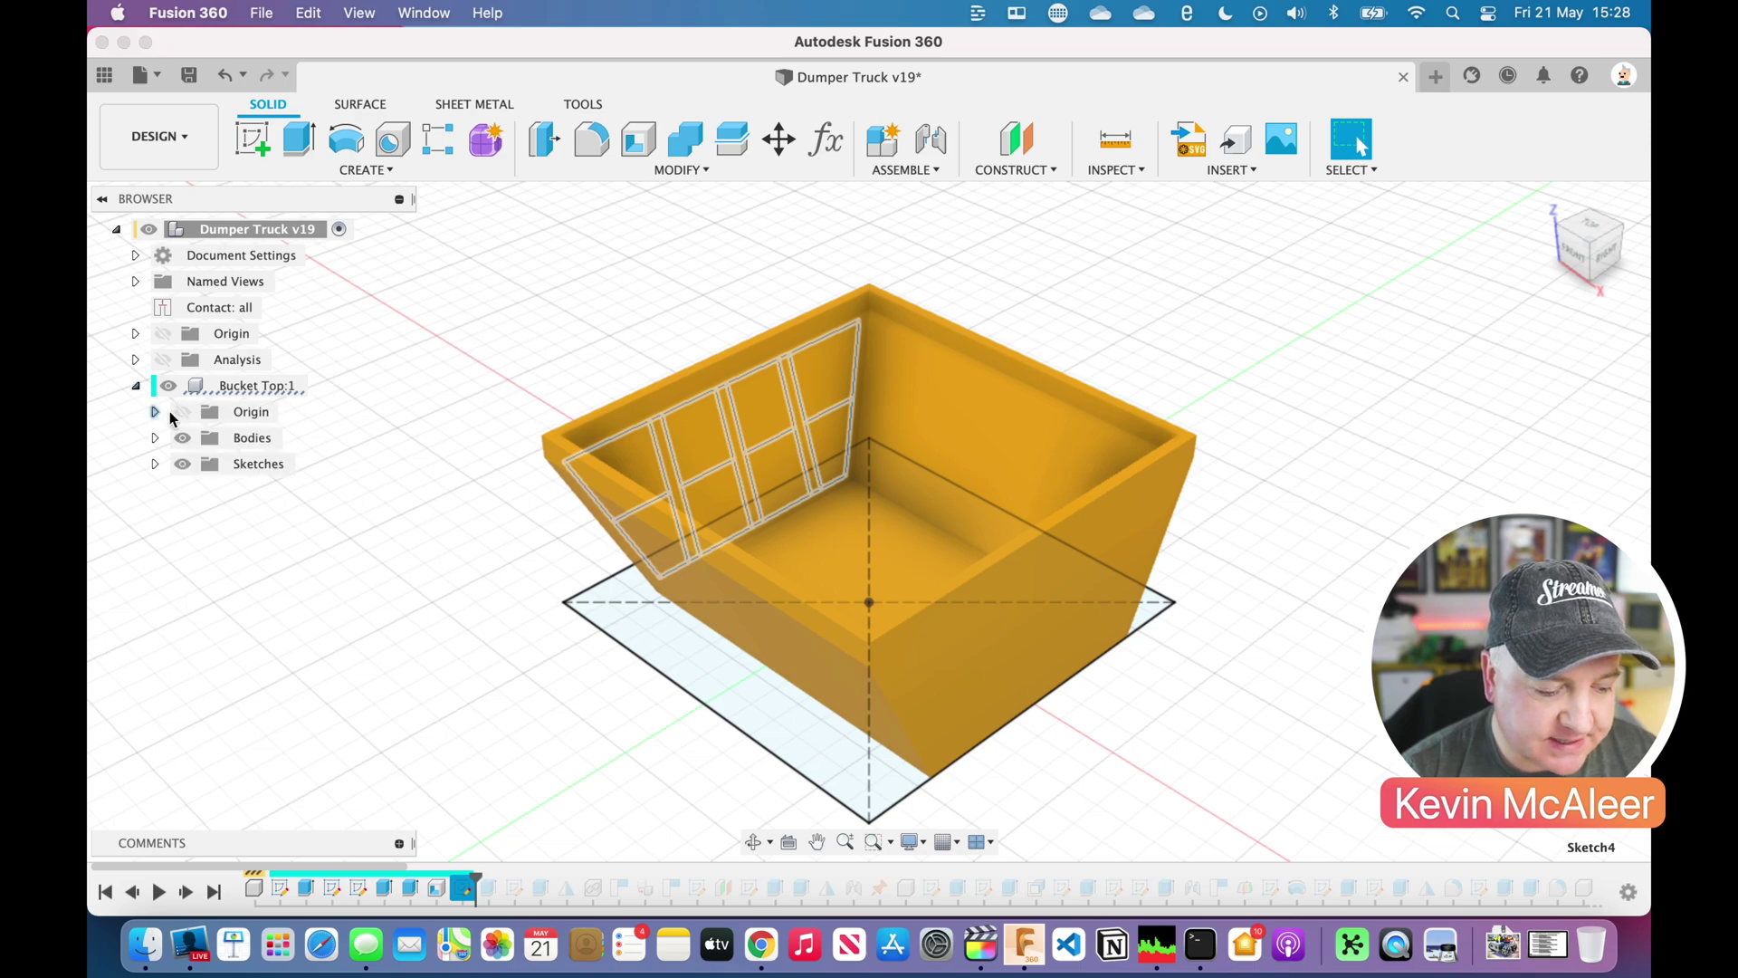
left_click(157, 465)
left_click(201, 567)
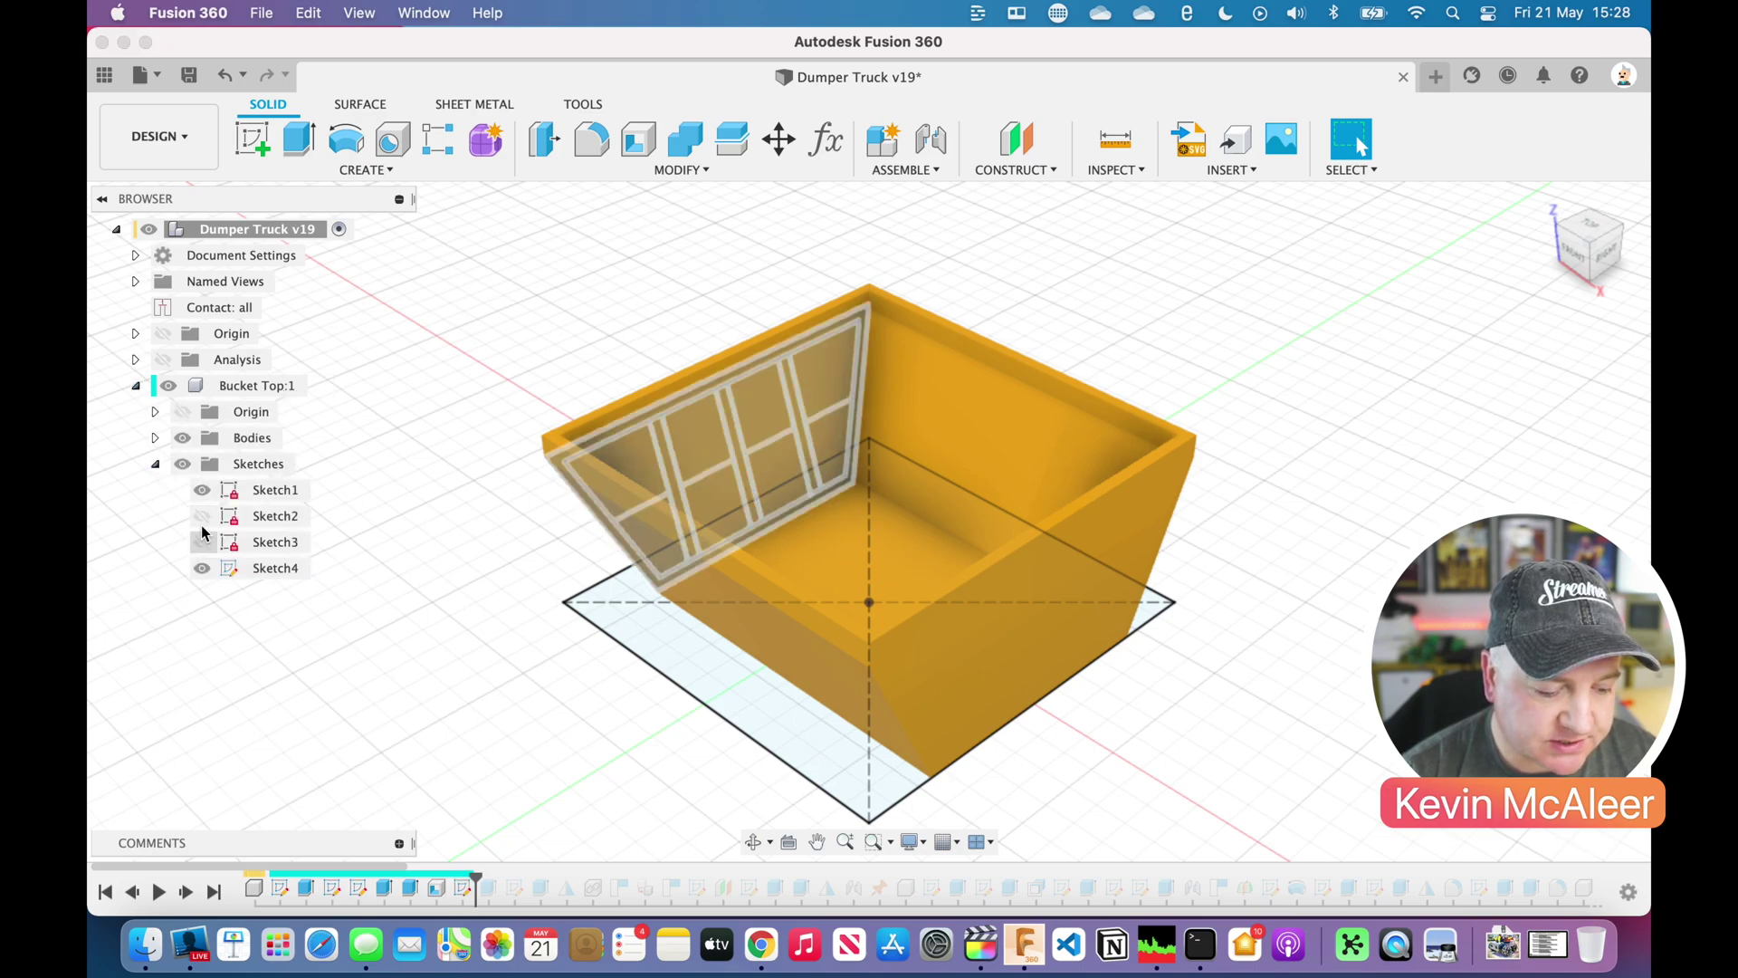
left_click(200, 490)
left_click(272, 568)
left_click(1623, 229)
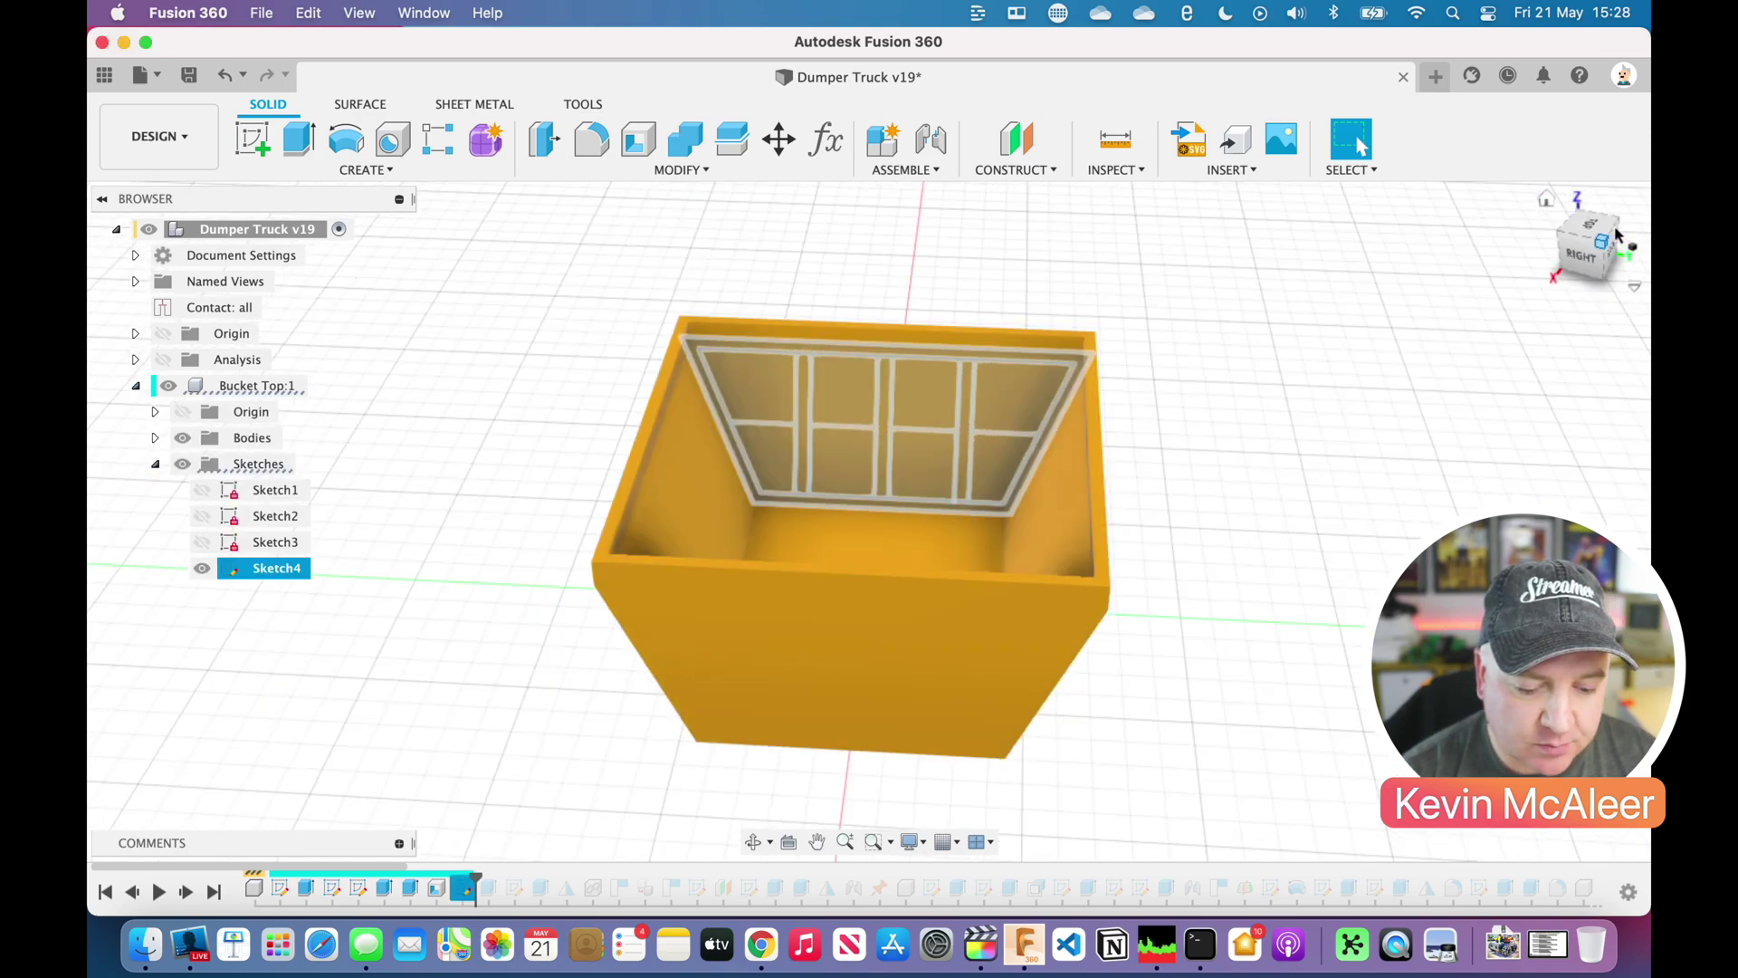
left_click(1625, 231)
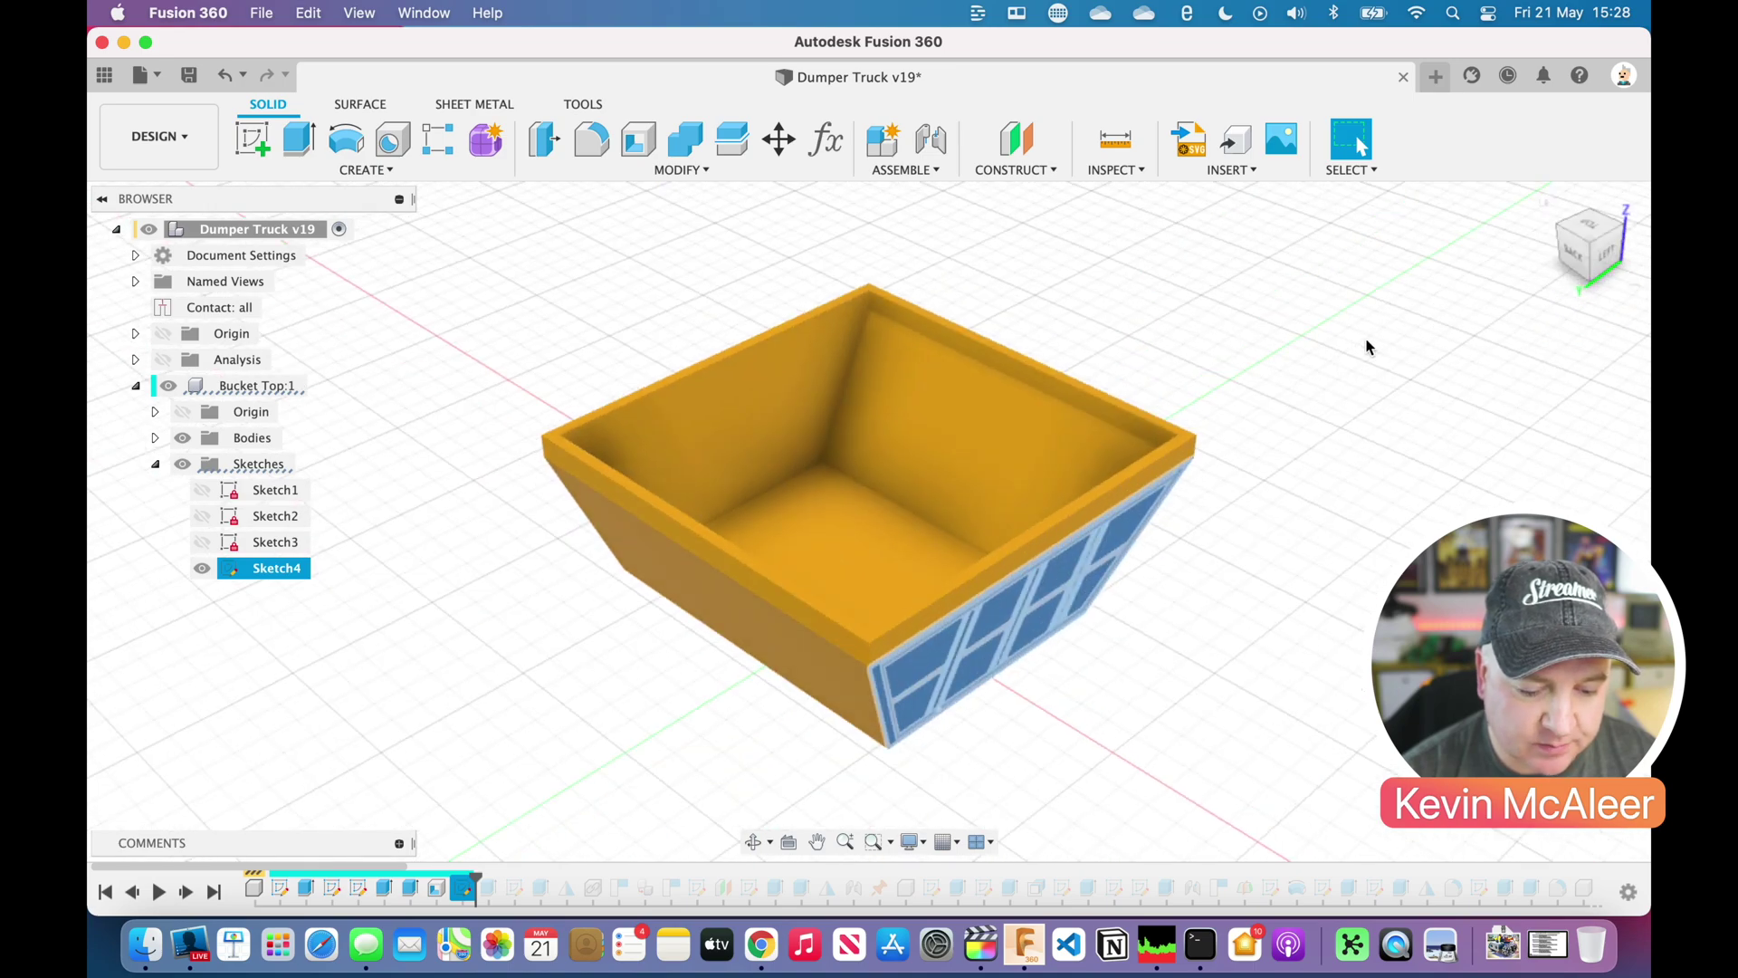
left_click(1357, 351)
- Roll the timeline forward past the Sketch4 panel recess feature and hide Sketch4
left_click_drag(475, 876, 503, 876)
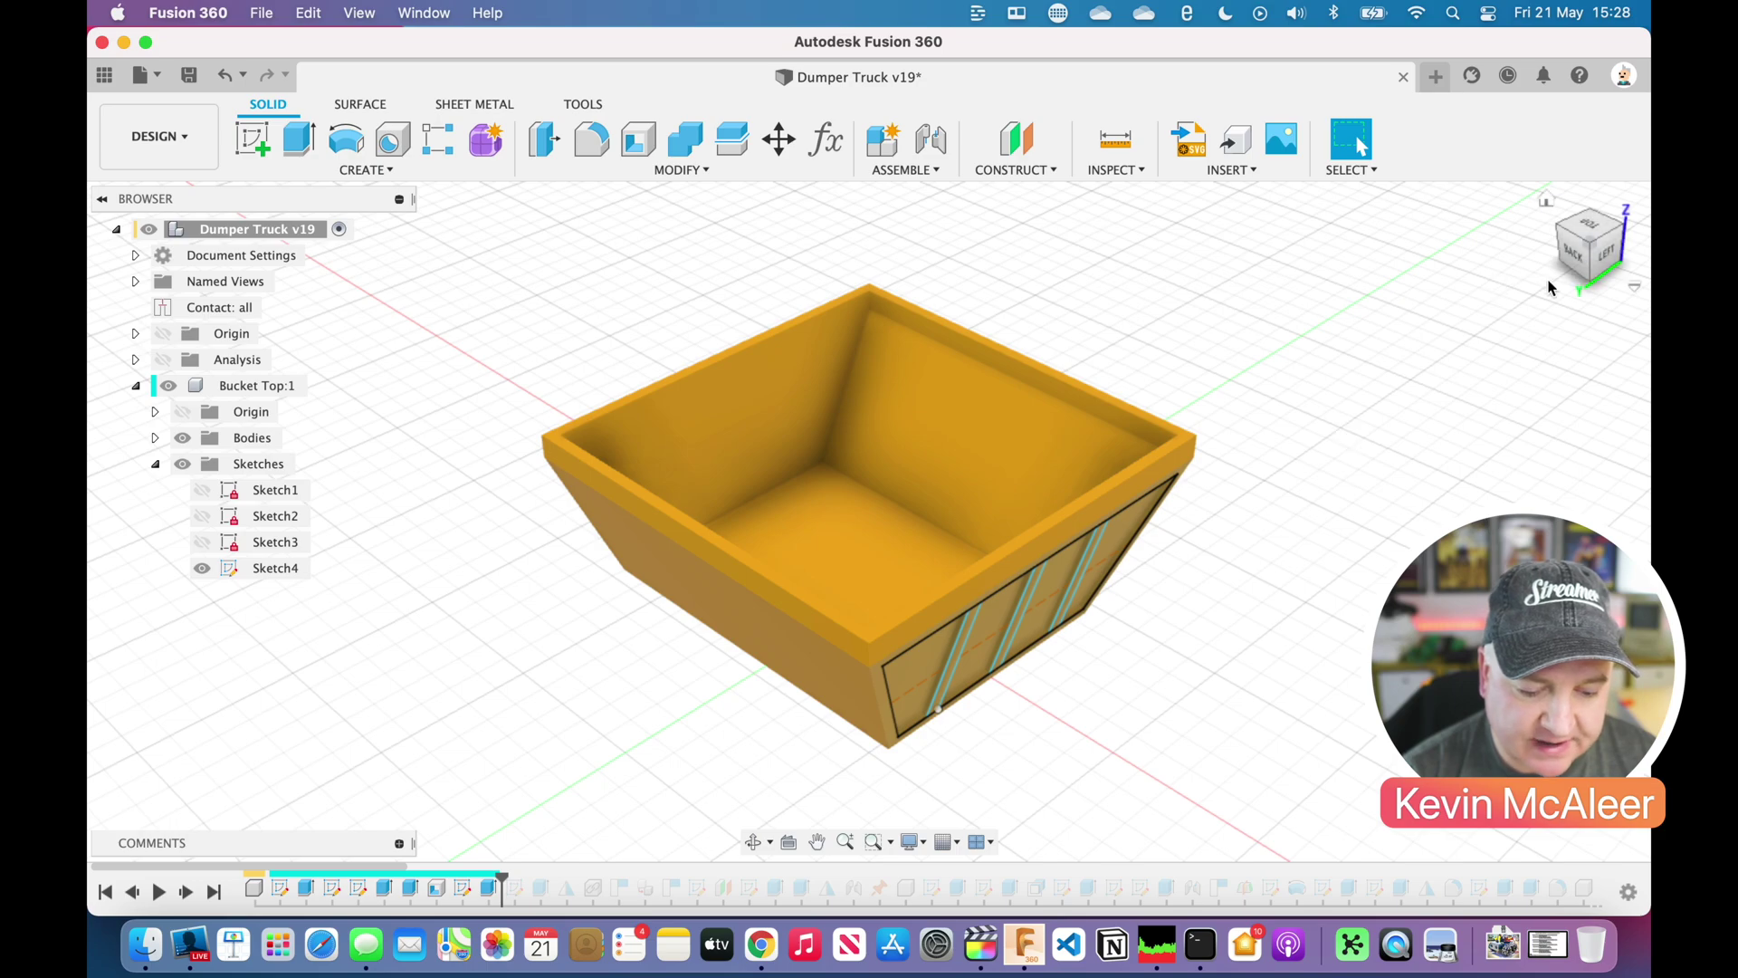
left_click(1588, 256)
left_click(201, 570)
key("Escape")
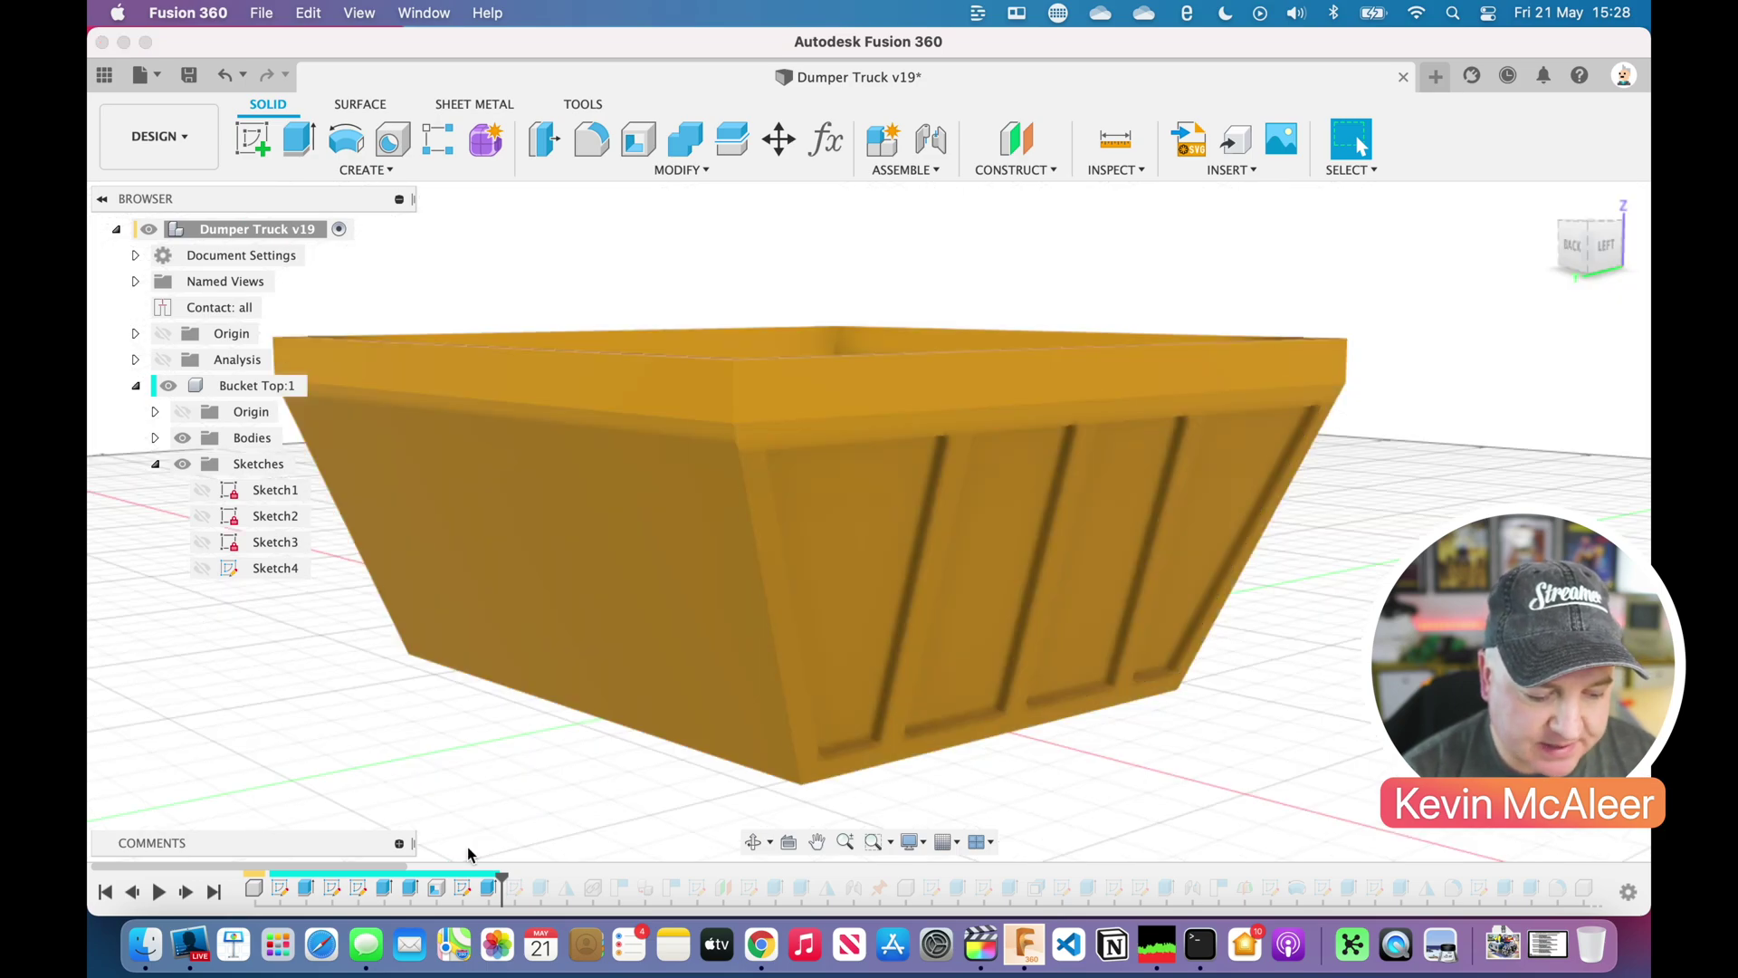
- Roll the timeline forward through the Sketch5 panel recesses and their mirror, and inspect the opposite sides of the bucket
left_click_drag(502, 876, 528, 876)
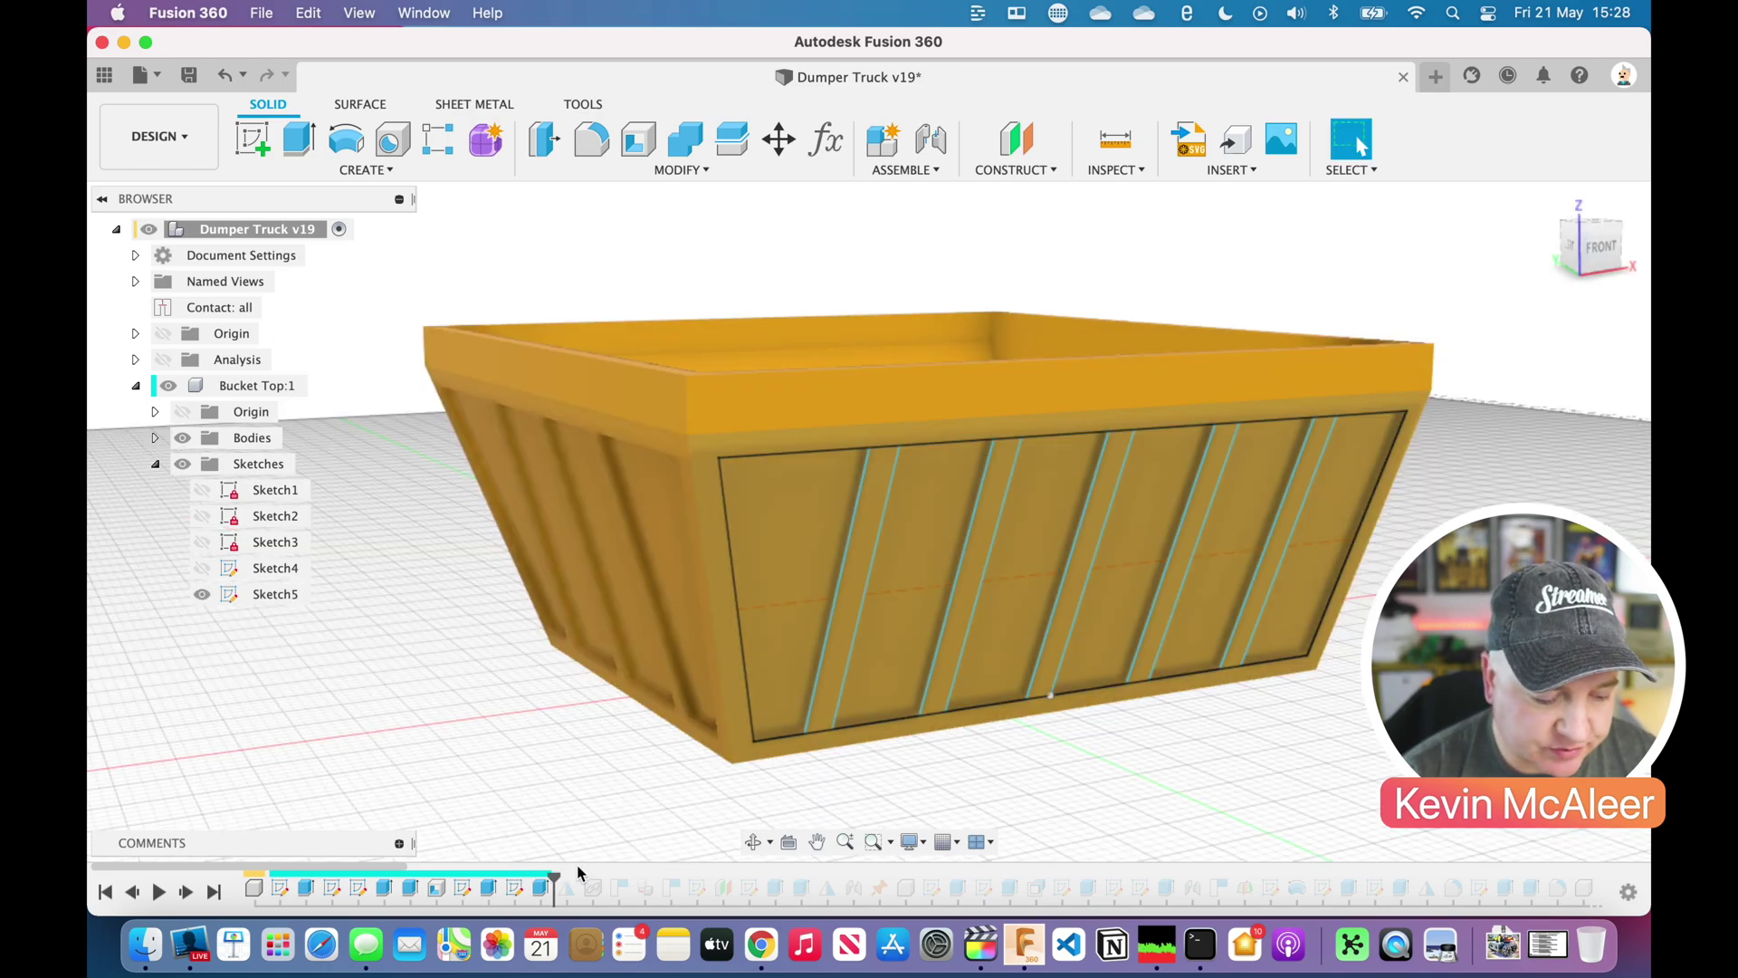
left_click_drag(580, 872, 580, 874)
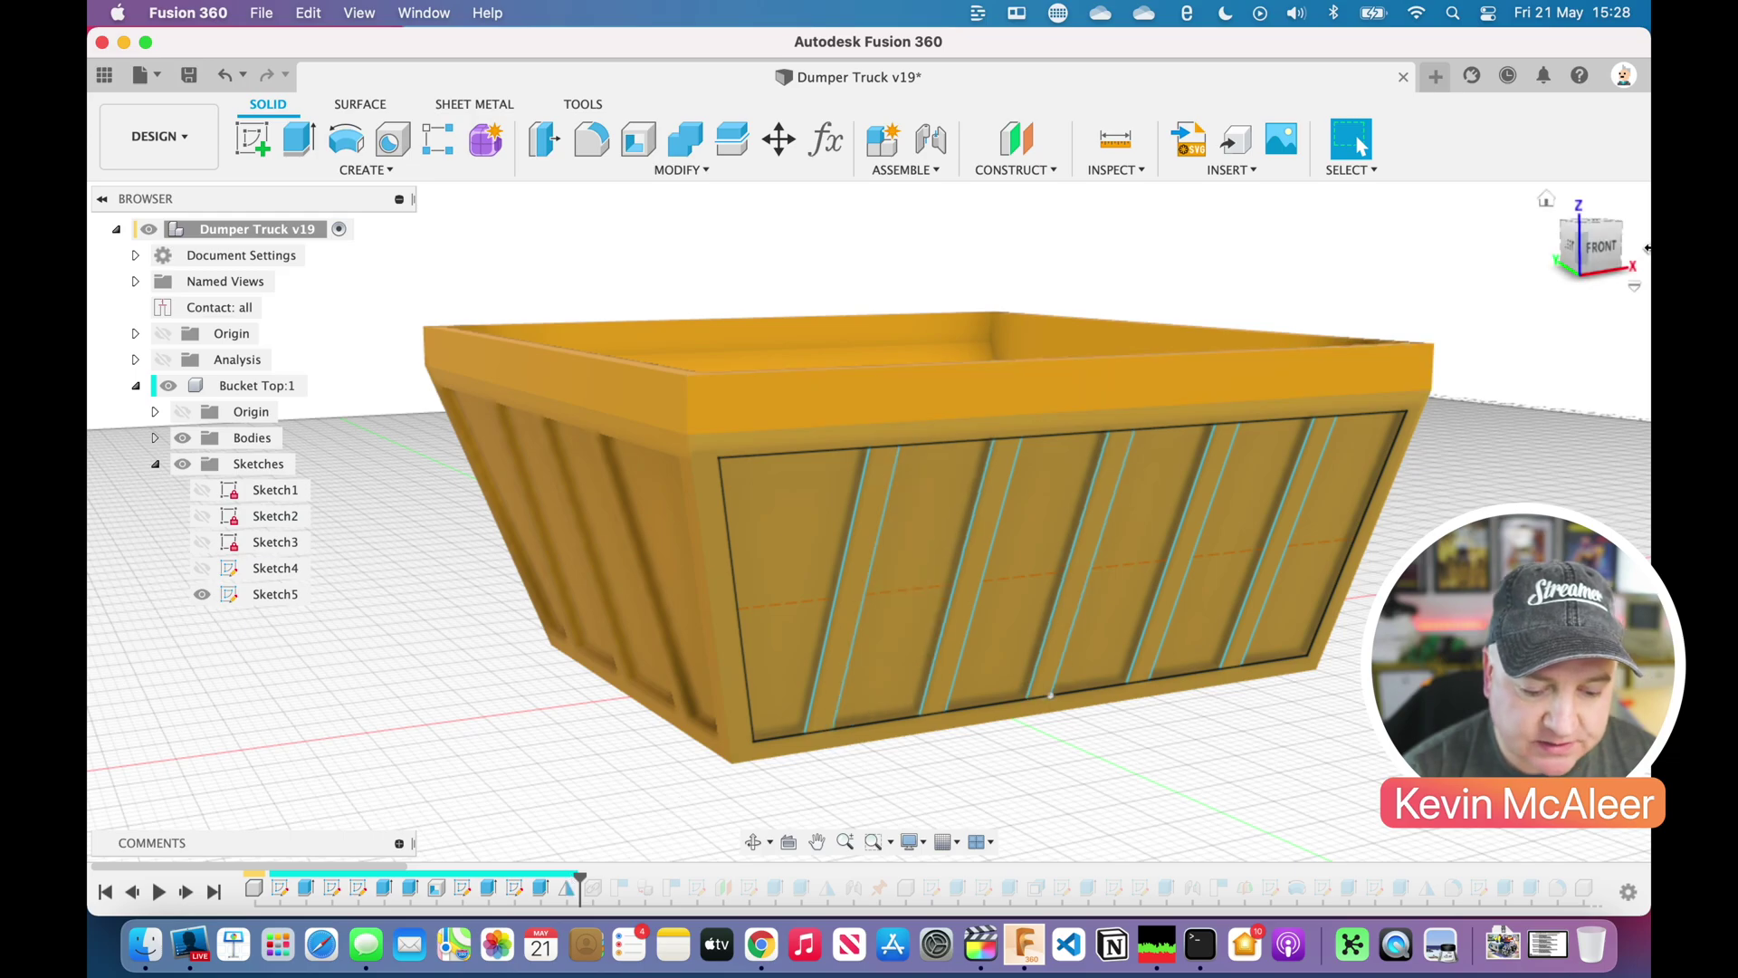
mouse_move(1630, 246)
middle_mouse_down("shift")
mouse_move(1454, 284)
mouse_move(1156, 244)
middle_mouse_up("shift")
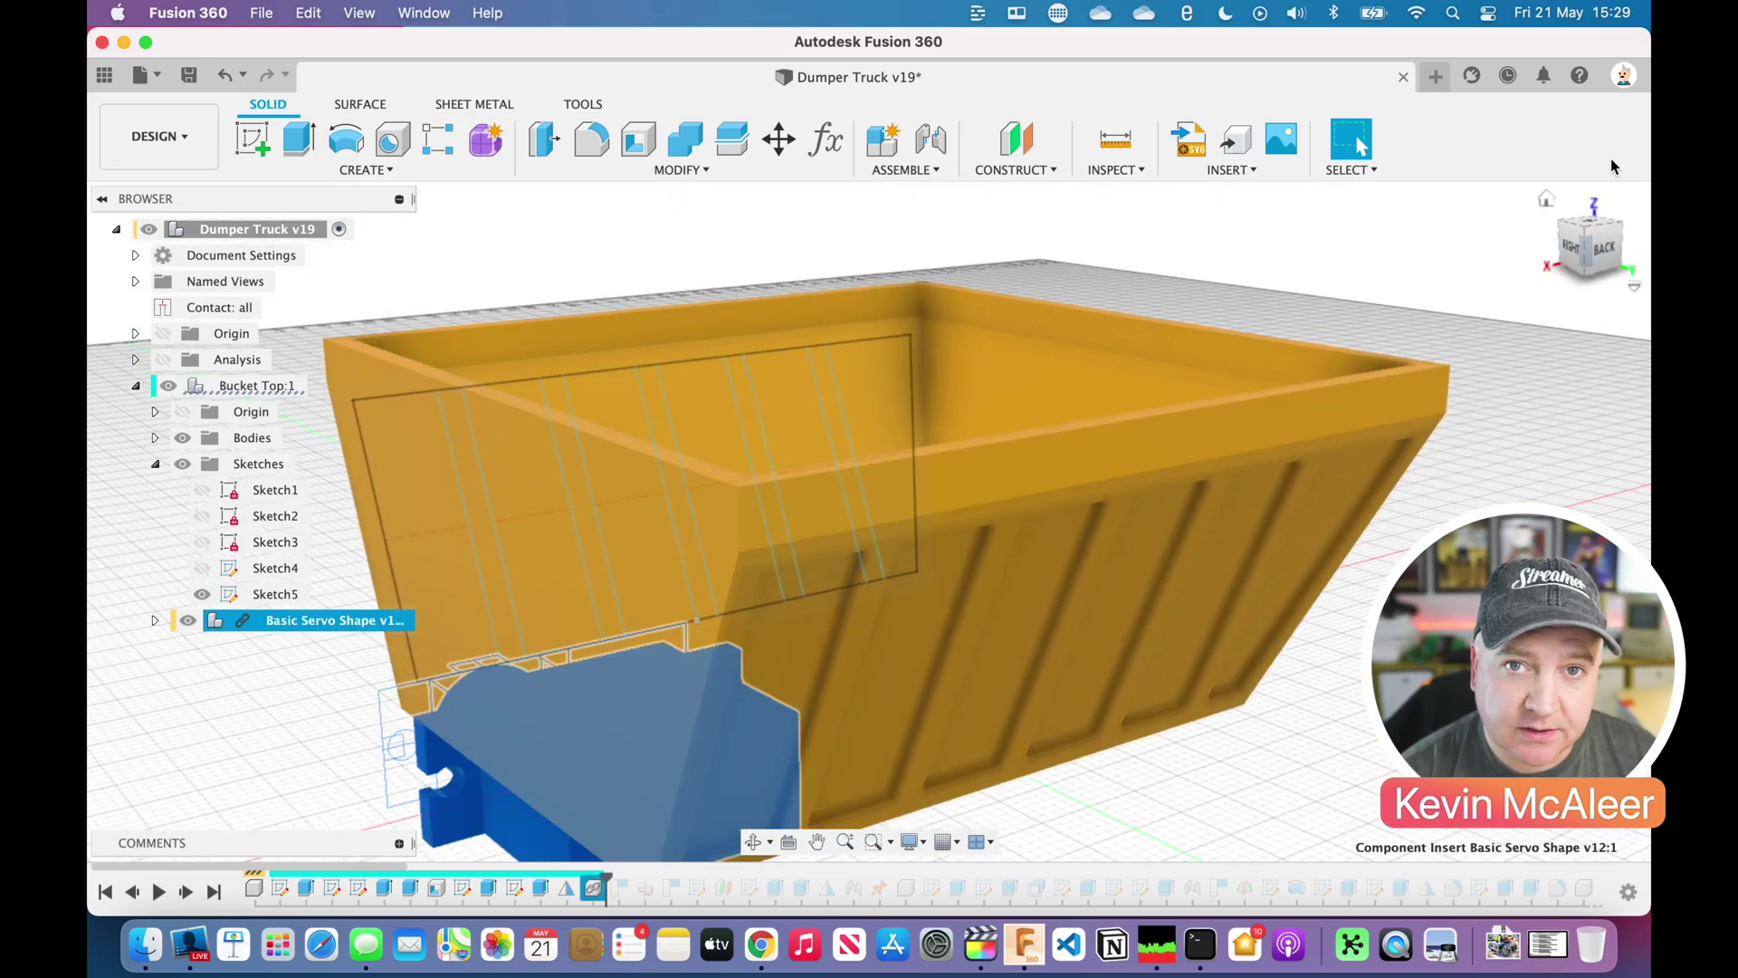
mouse_move(1617, 229)
left_mouse_down()
mouse_move(1466, 255)
mouse_move(1168, 213)
left_mouse_up()
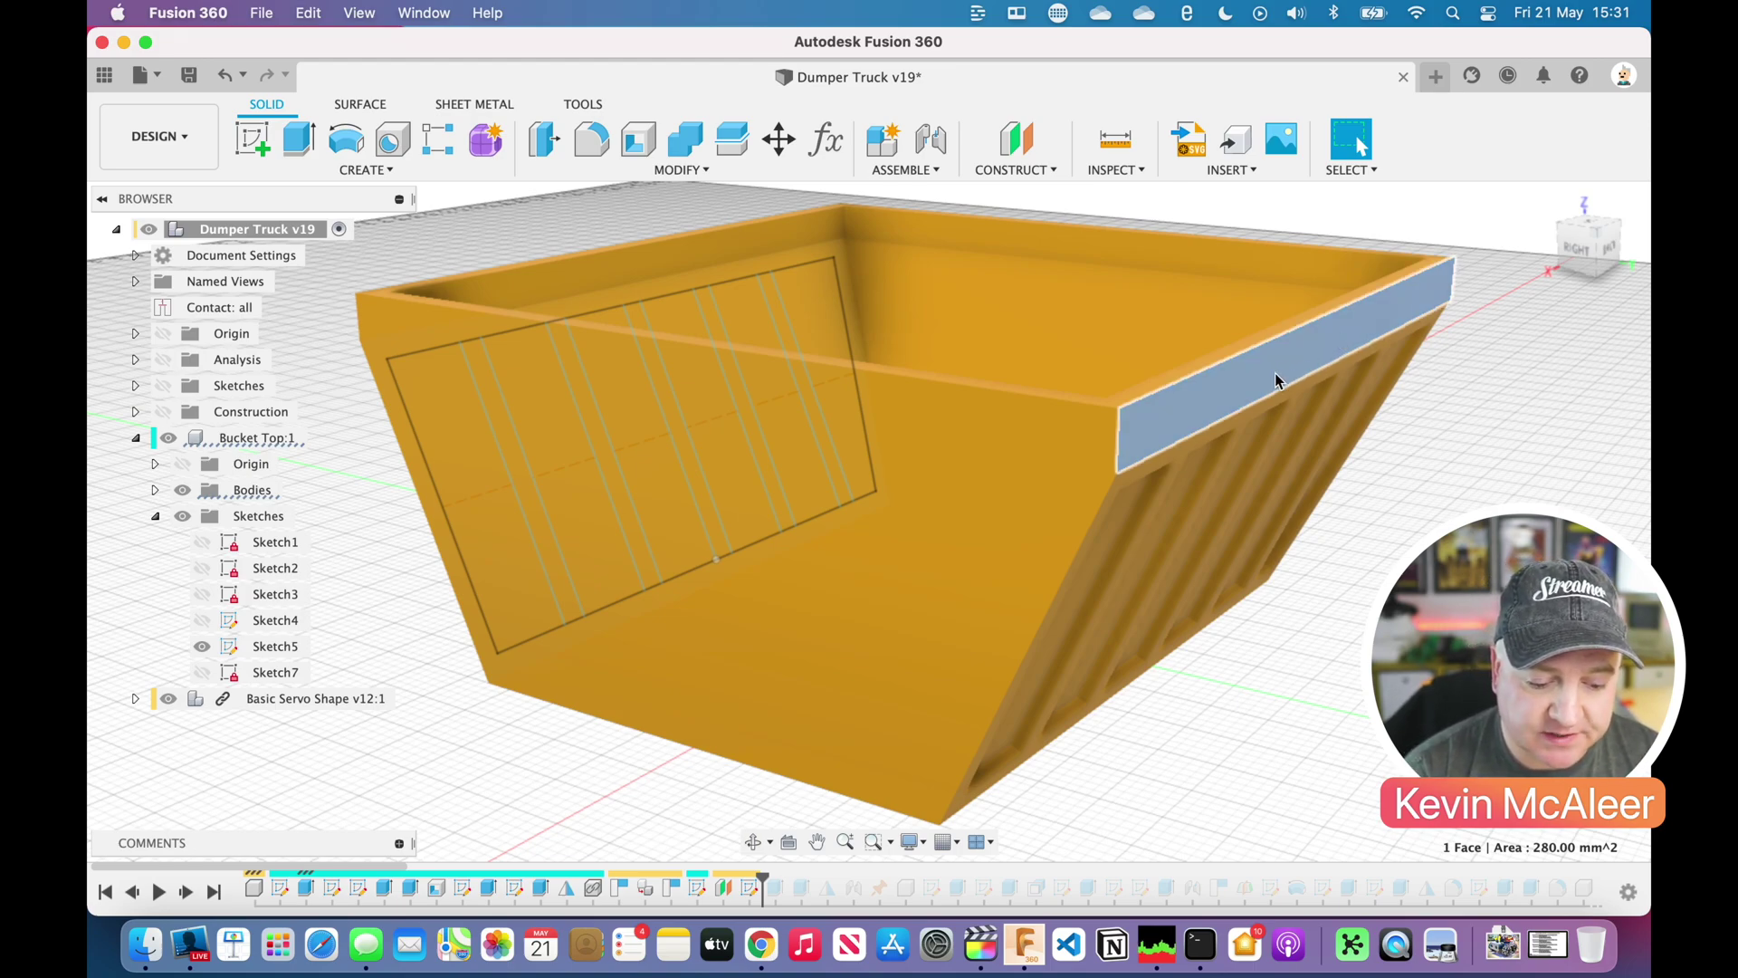
- Select construction plane Plane1 to show its position, and inspect the Extrude9 bracket under the bucket
left_click(724, 890)
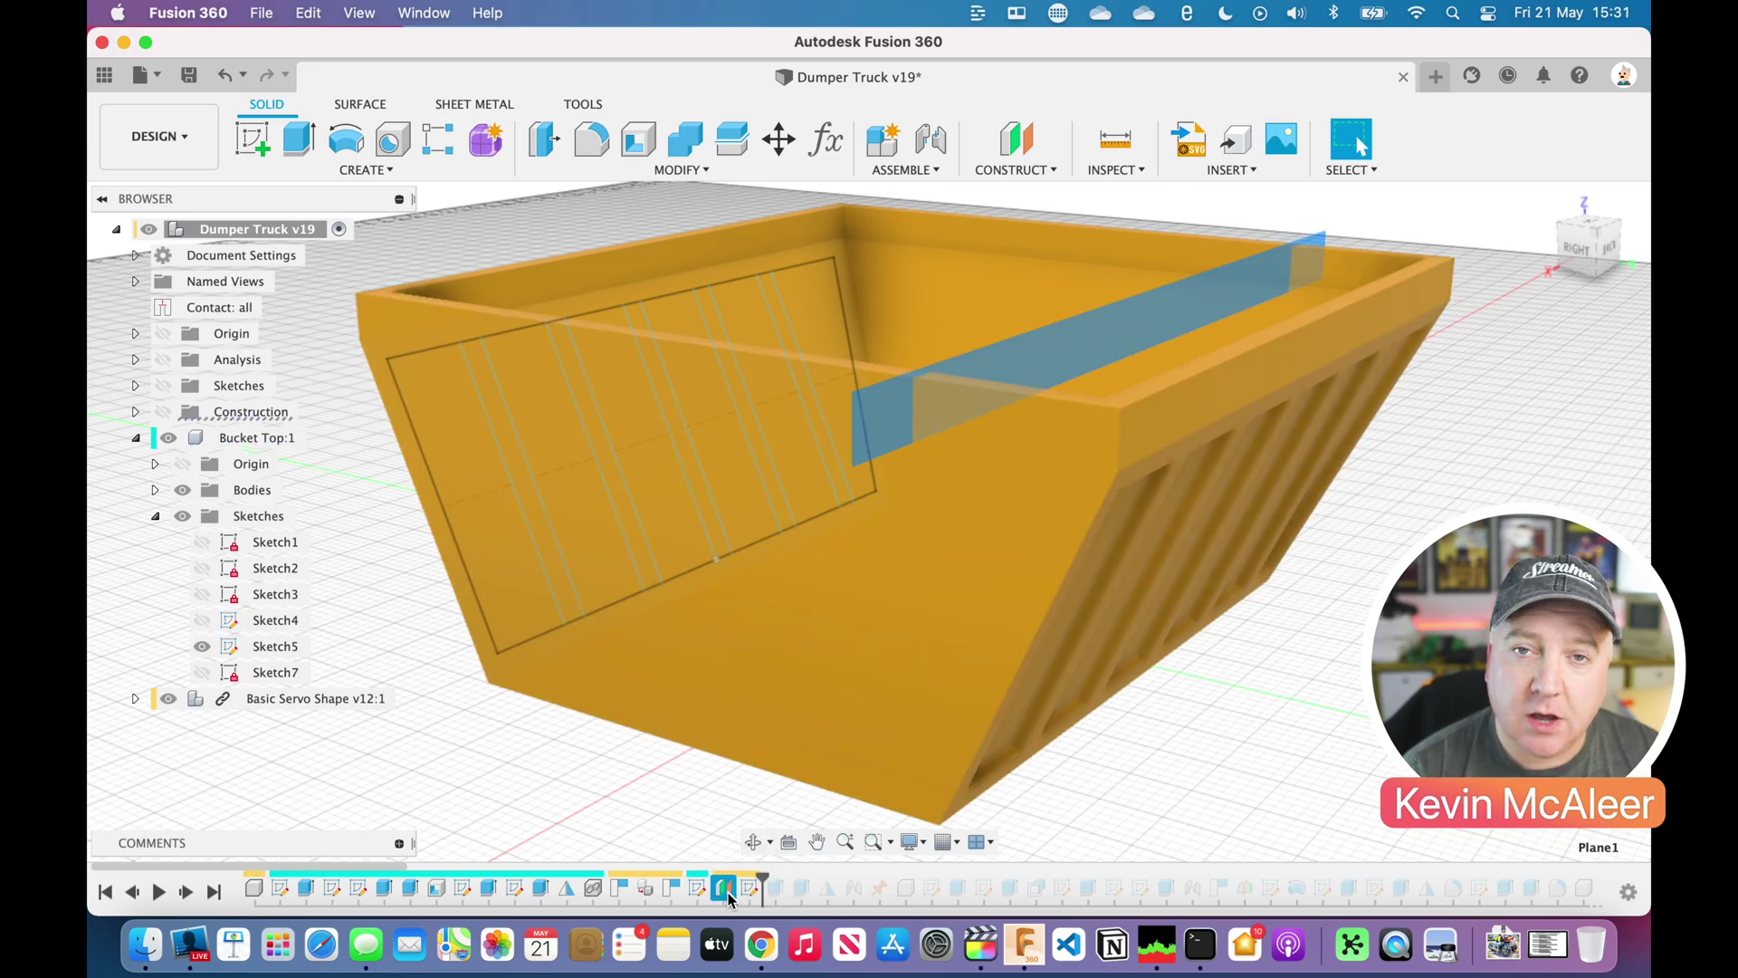
left_click(771, 894)
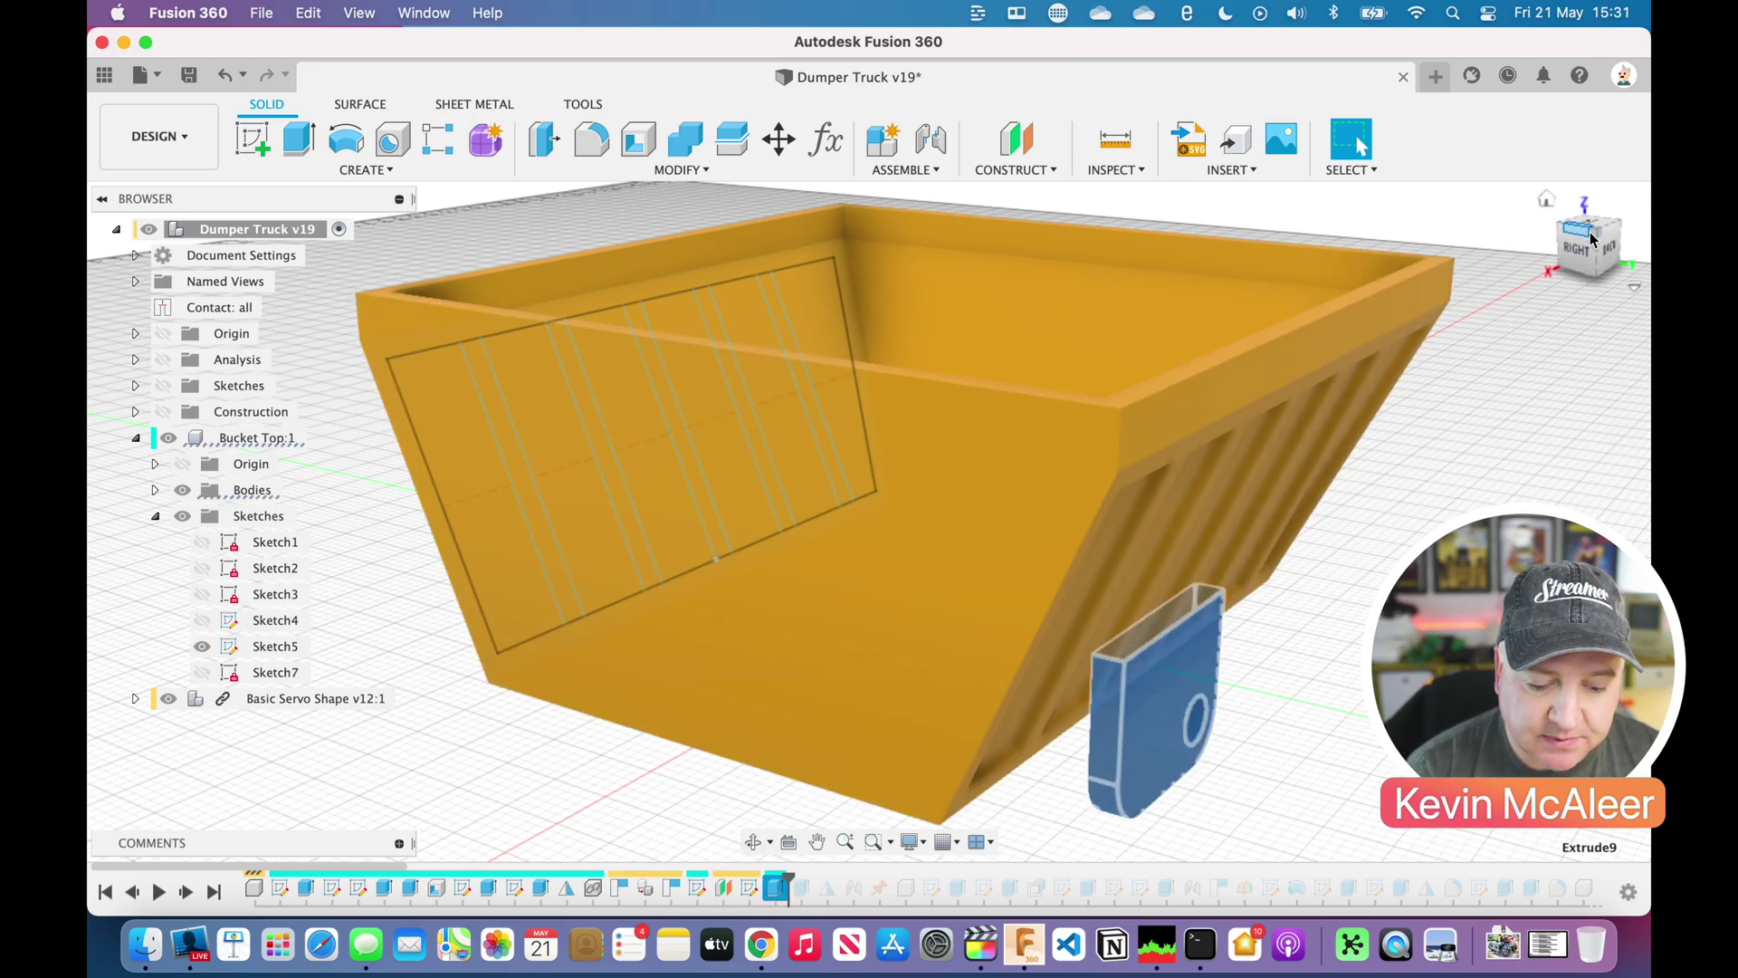
left_click_drag(1585, 239, 1513, 211)
middle_click_drag(1513, 211, 1289, 202, "shift")
left_click_drag(1289, 202, 1589, 243)
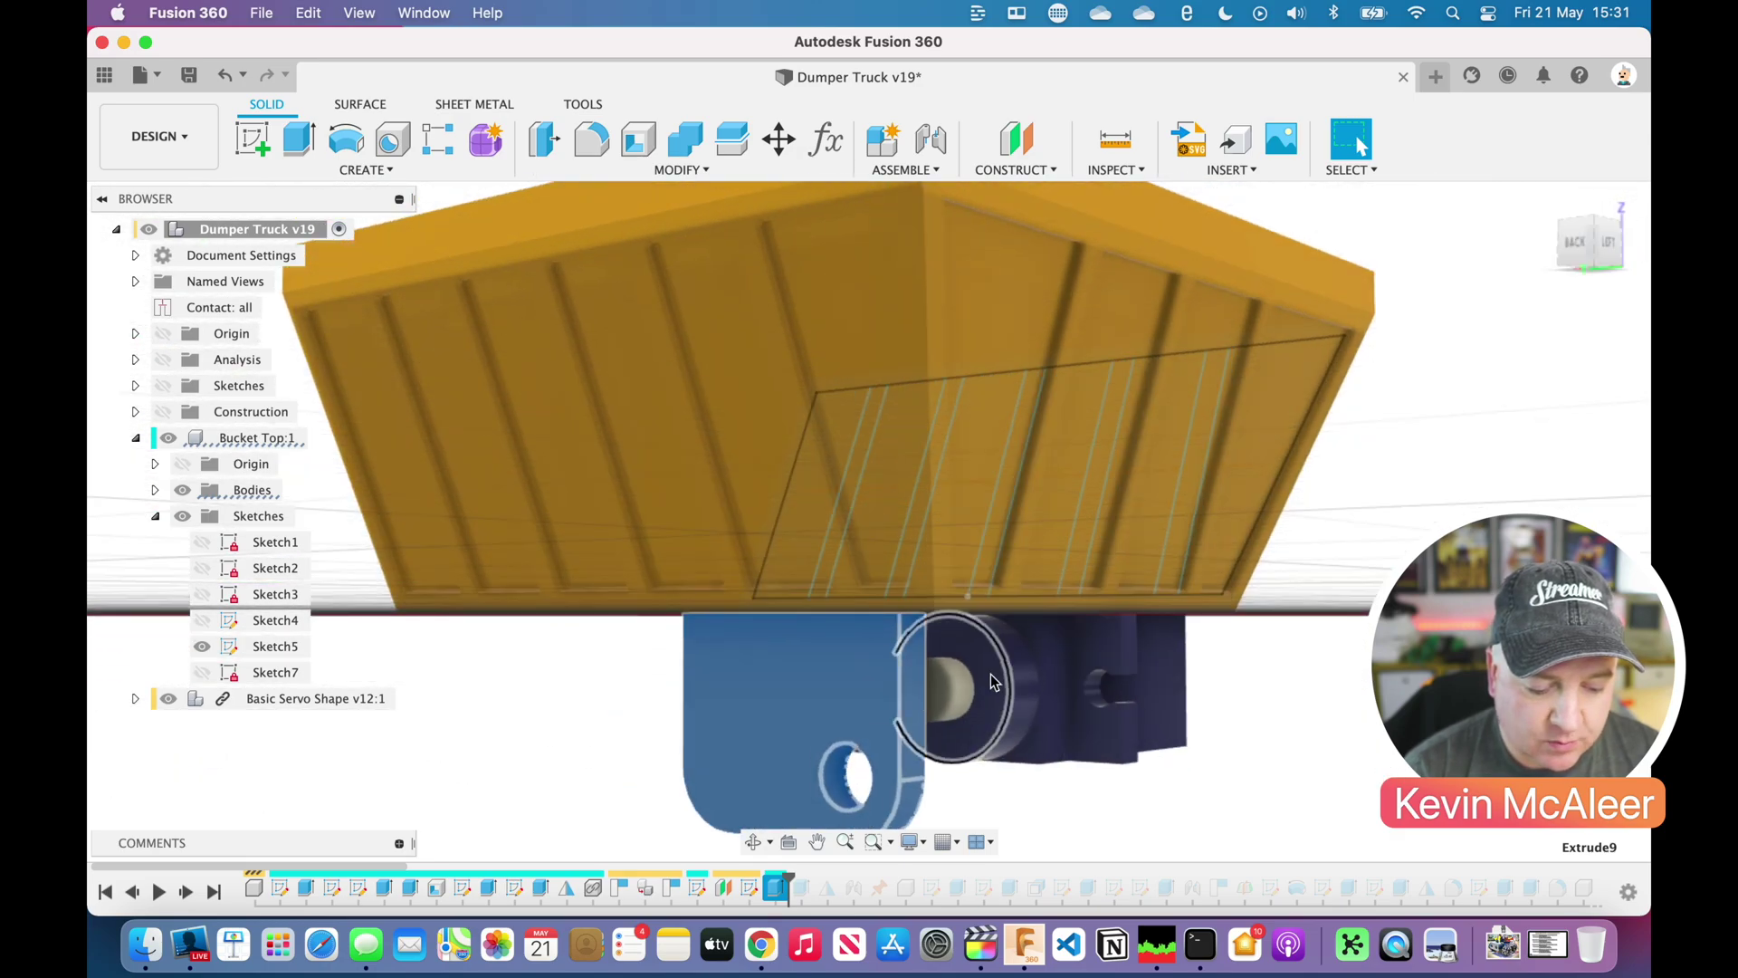
- Roll the timeline forward through the bracket's servo-horn recess cut and the mirrored bracket, and inspect both brackets
left_click_drag(790, 882, 815, 885)
middle_click_drag(959, 808, 1071, 745)
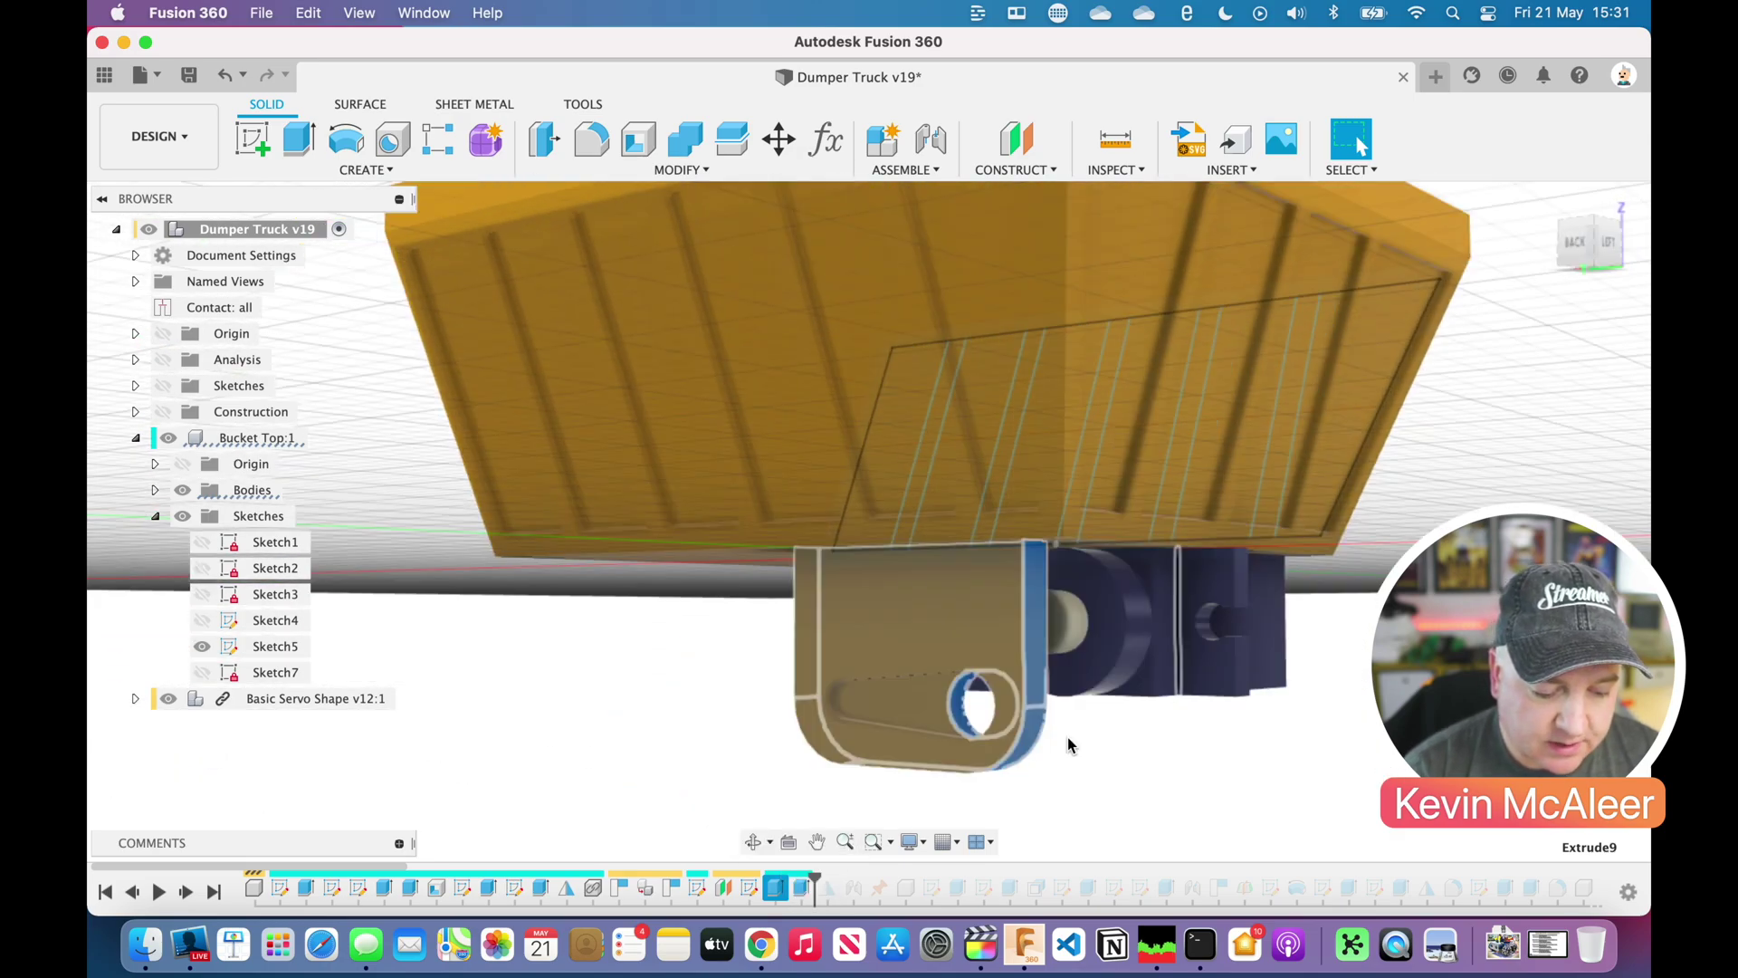
left_click(964, 776)
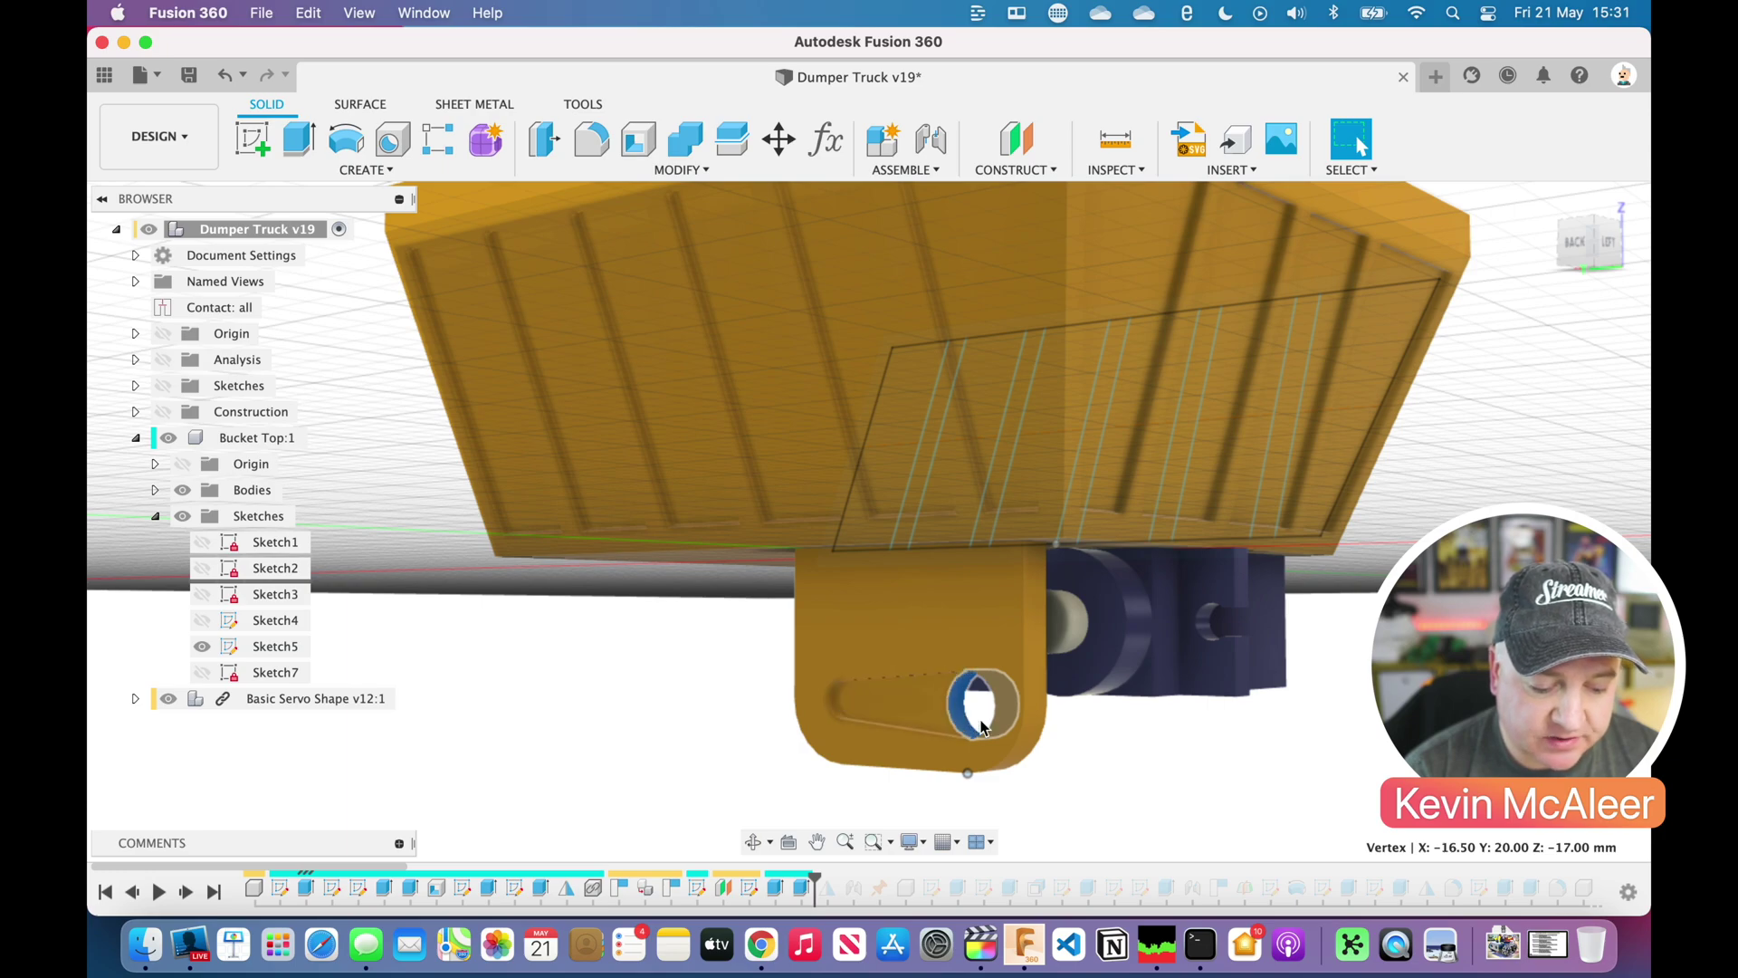
left_click_drag(815, 878, 827, 878)
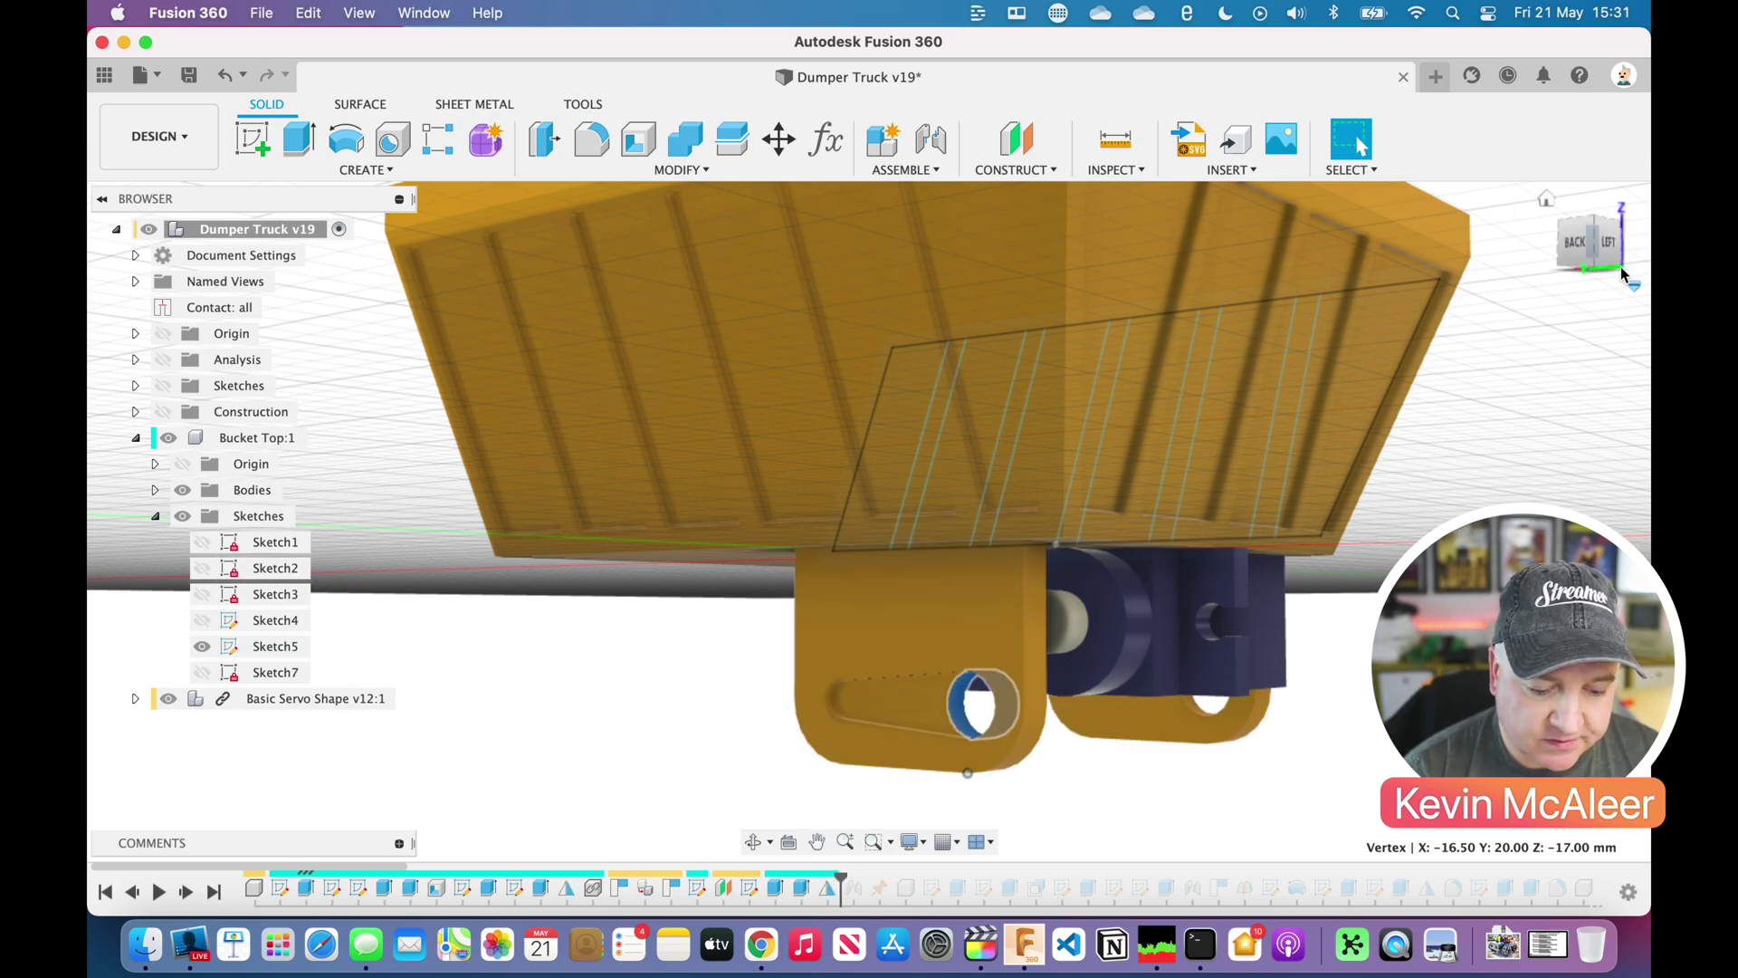
left_click_drag(1596, 249, 1611, 274)
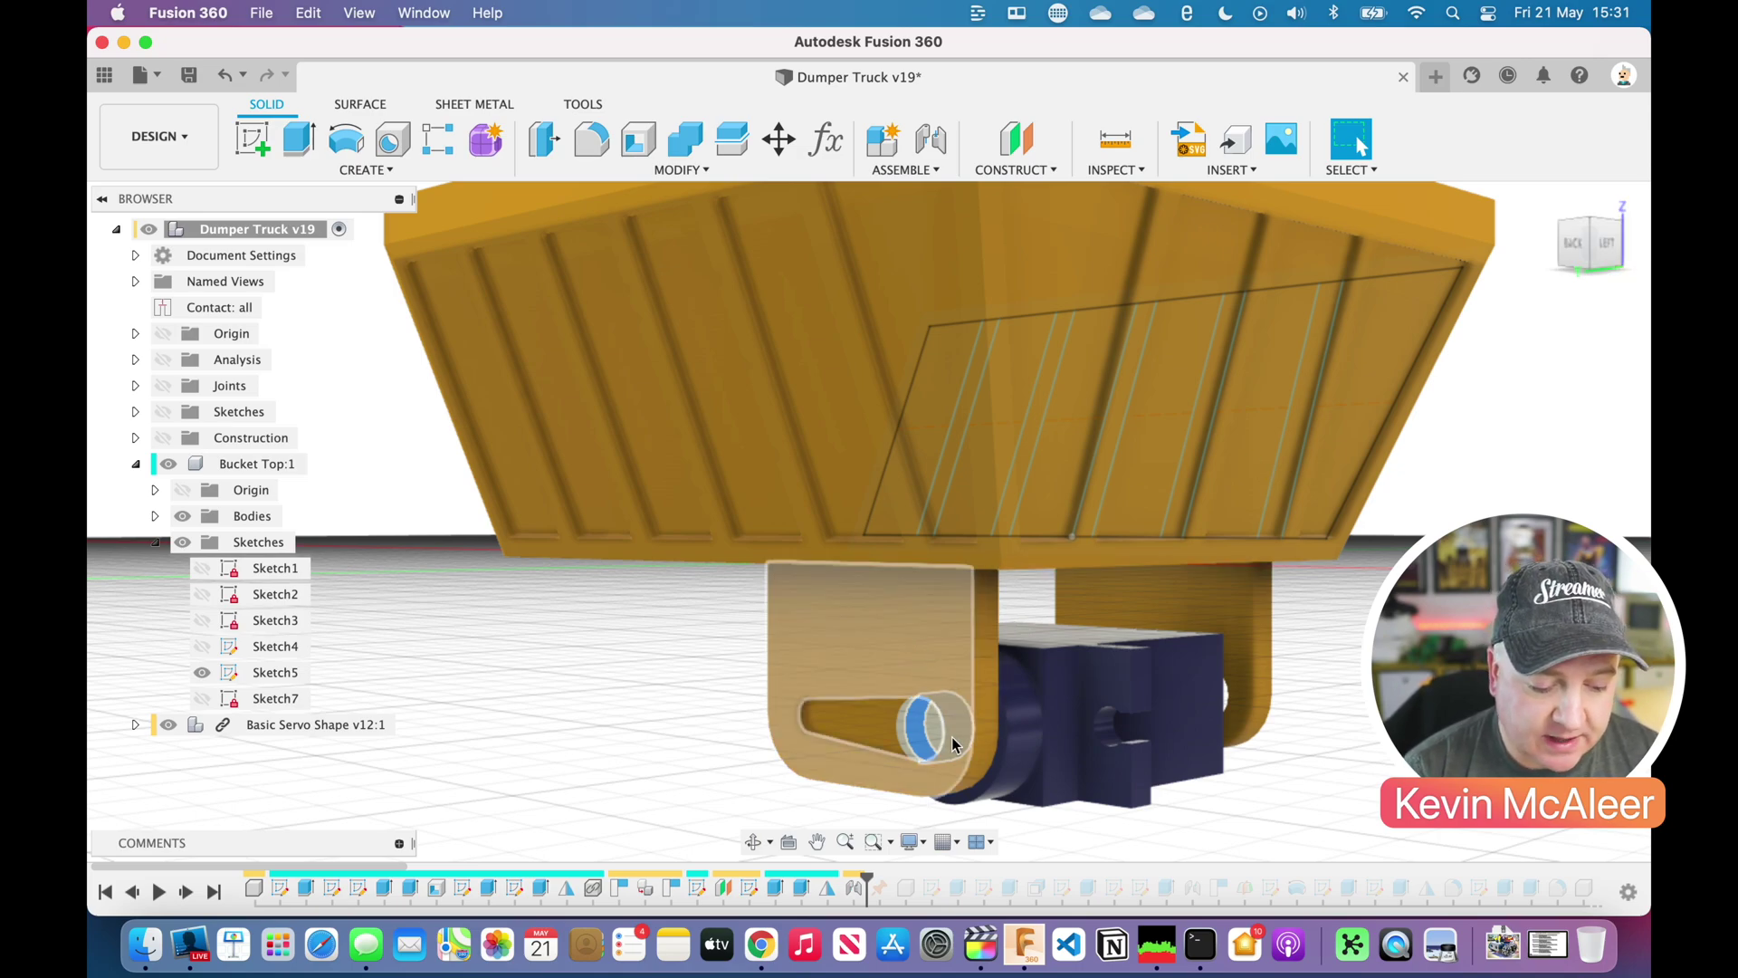
- Roll the timeline forward into the Base component, opening its rectangular sketch for review and continuing to the base plate extrusion
left_click_drag(867, 878, 903, 894)
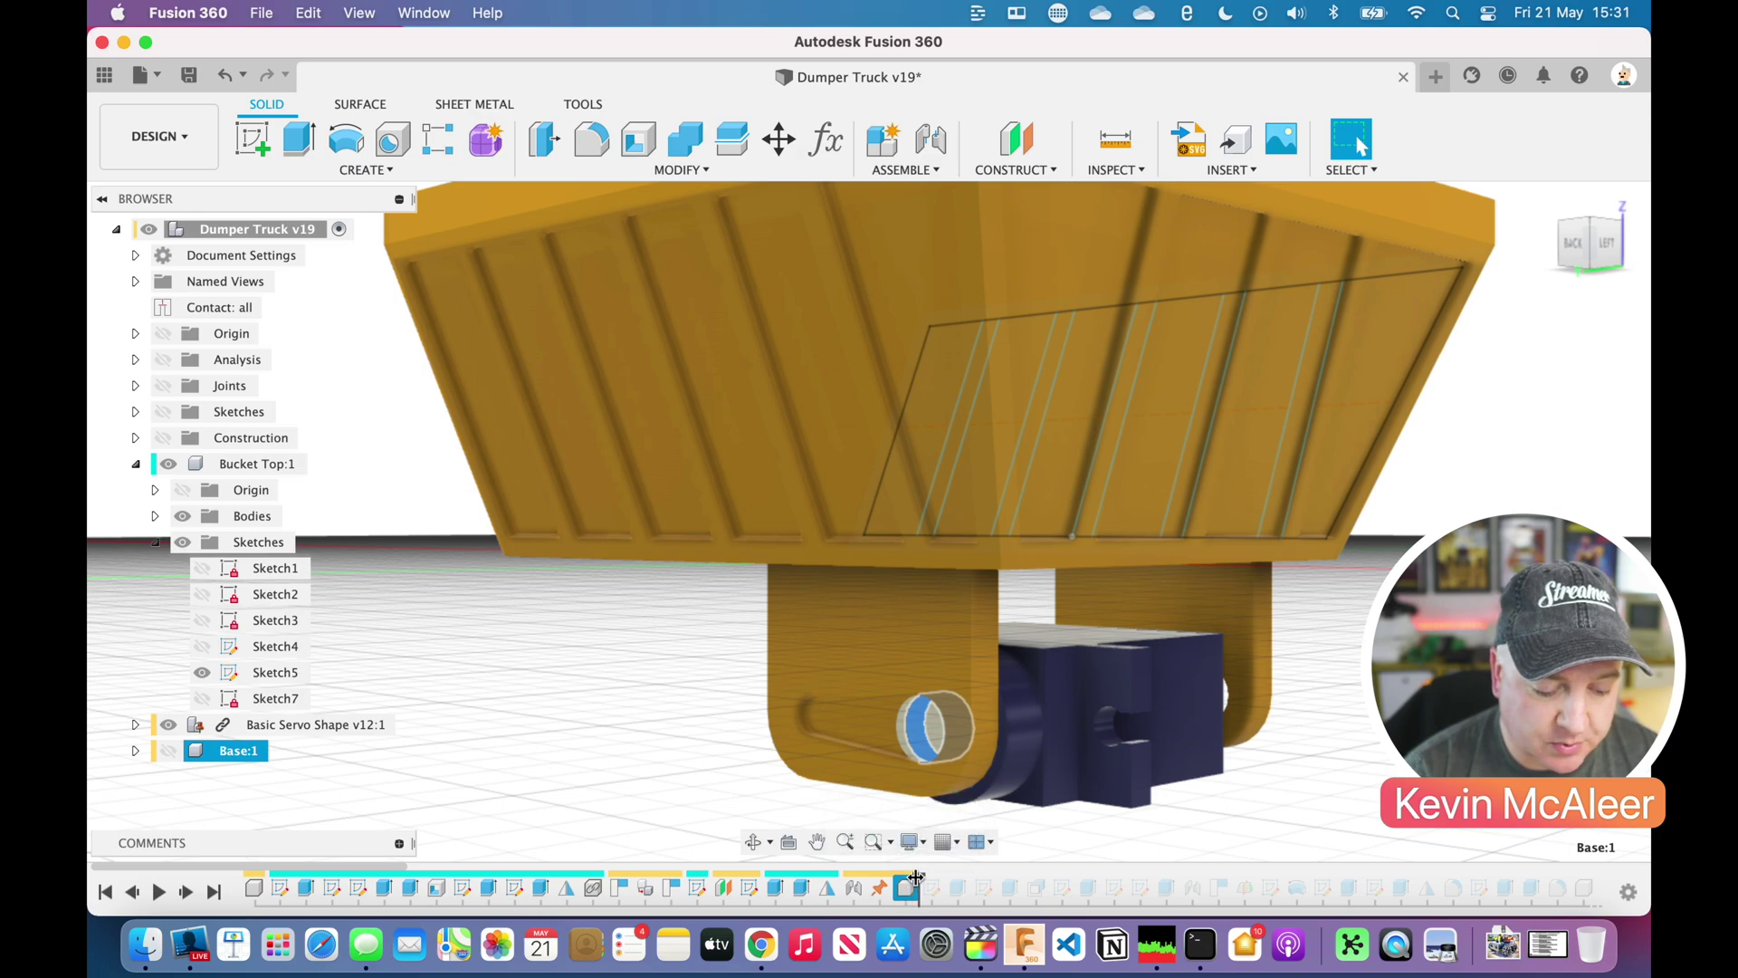
left_click_drag(919, 892, 933, 893)
double_click(932, 890)
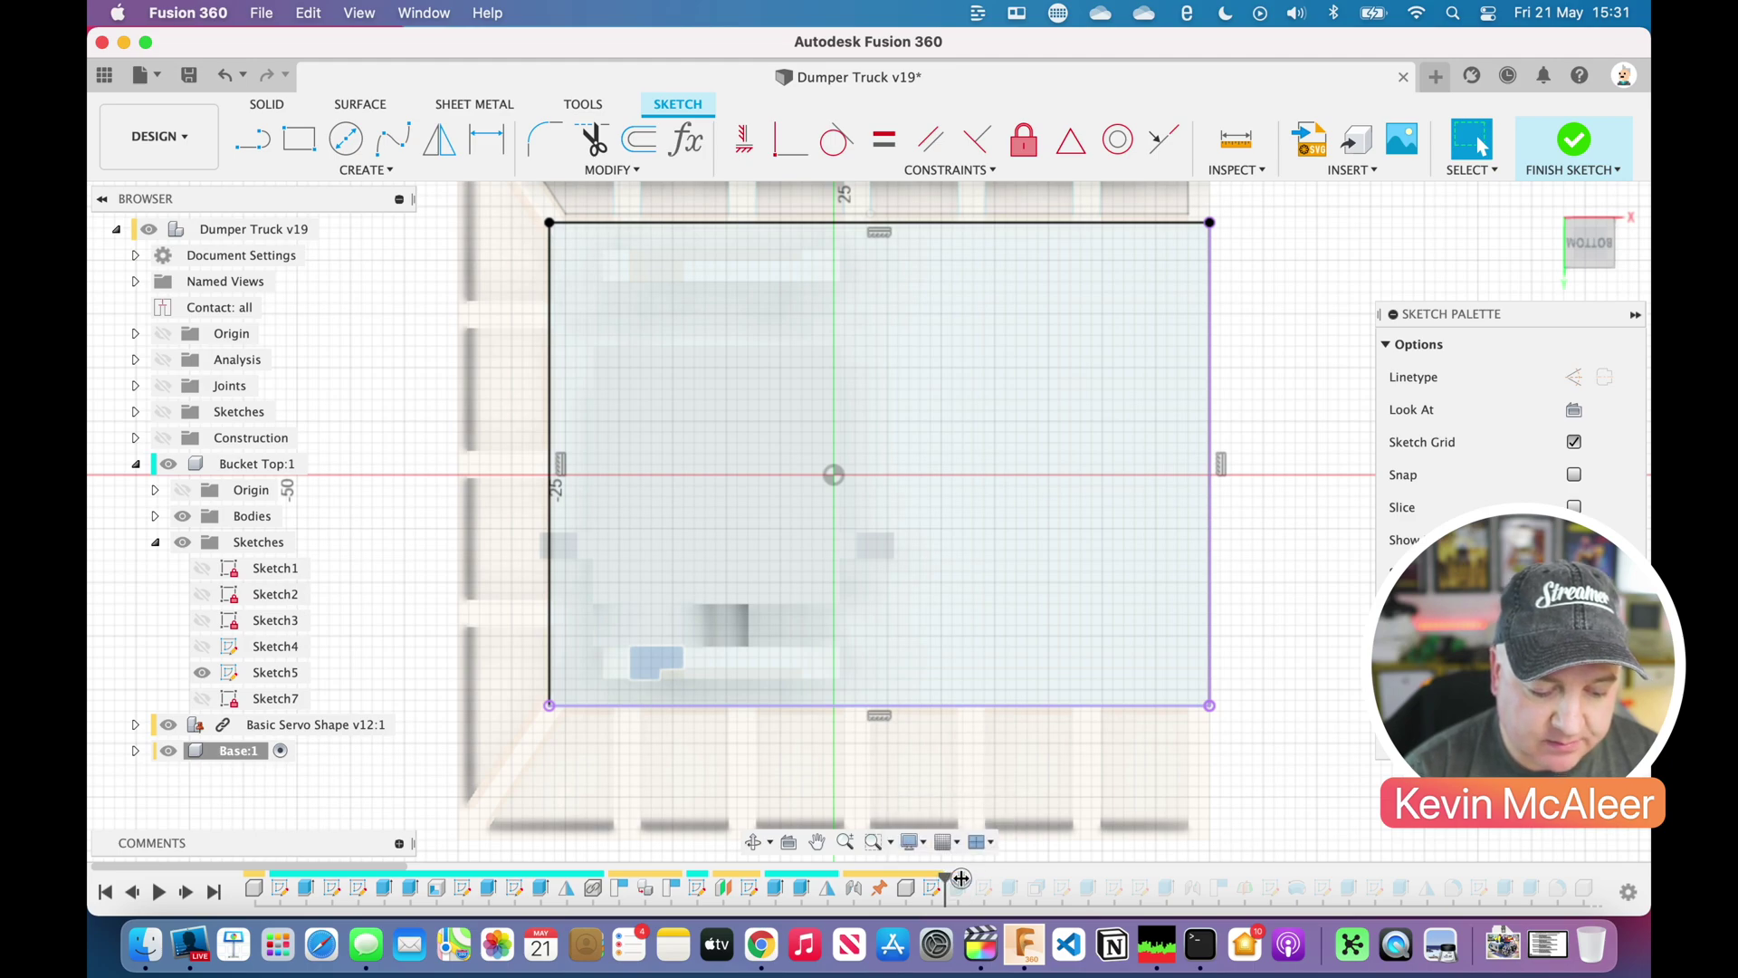
left_click_drag(960, 878, 971, 878)
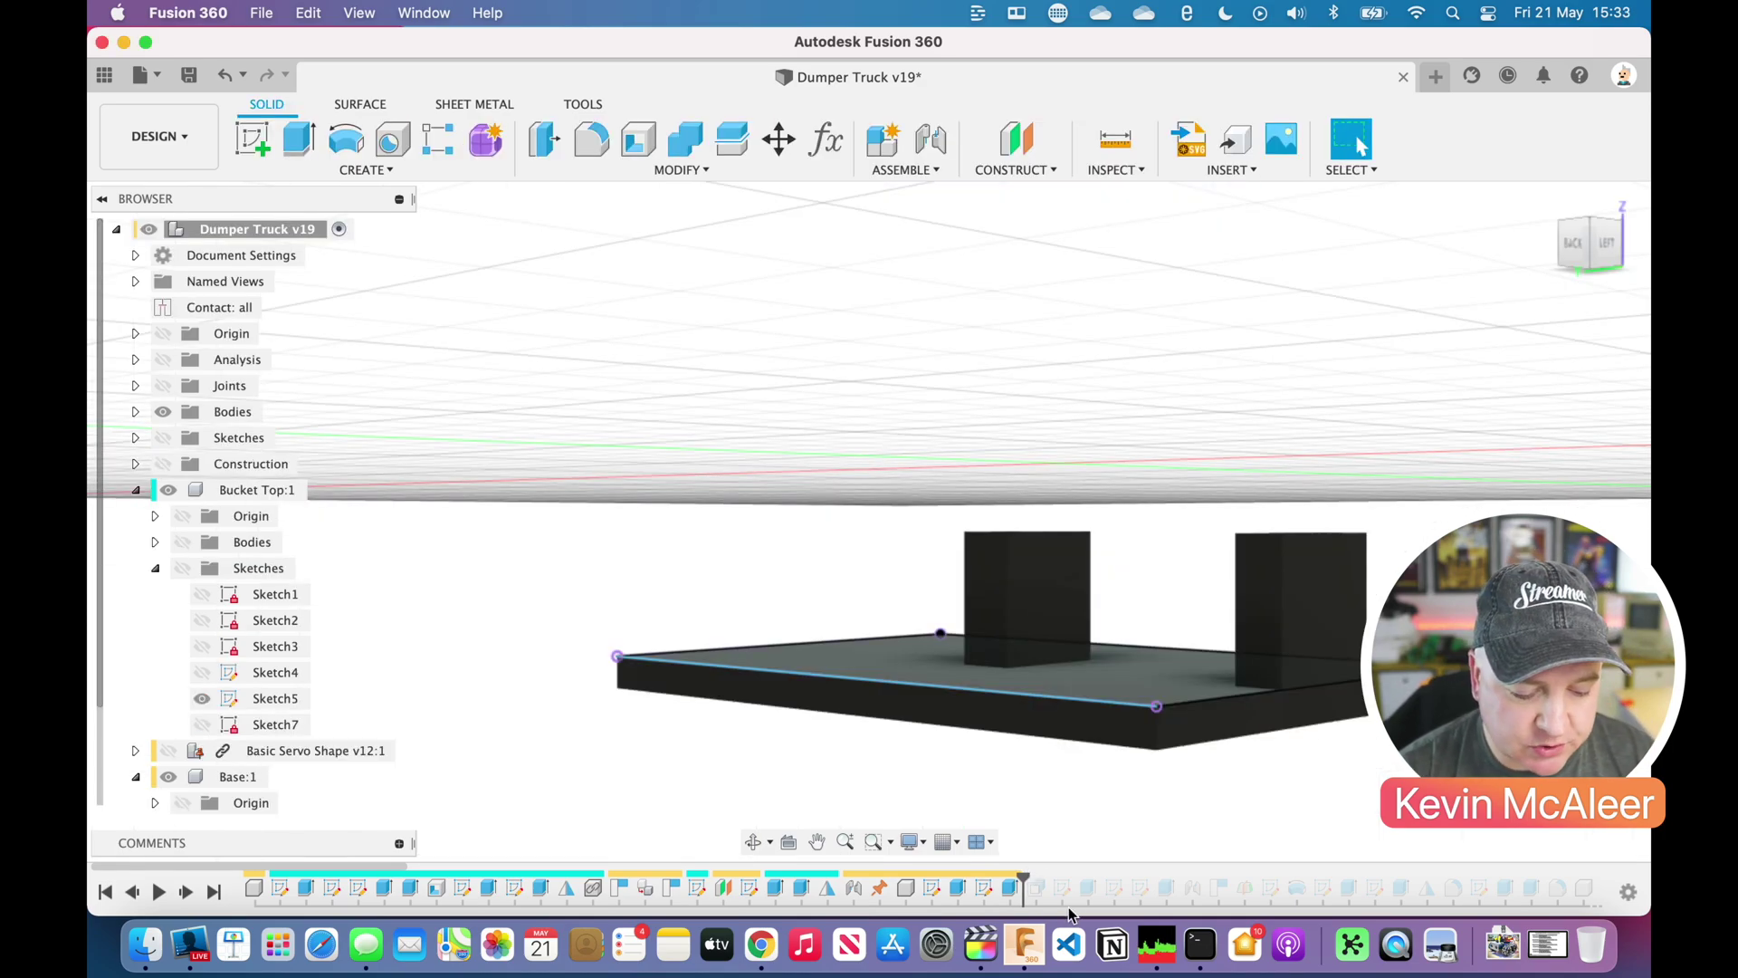
- Roll the timeline forward past the Sketch9 circles and the Extrude7 cut through the uprights to Sketch10 on the base plate
left_click_drag(1024, 891, 1064, 874)
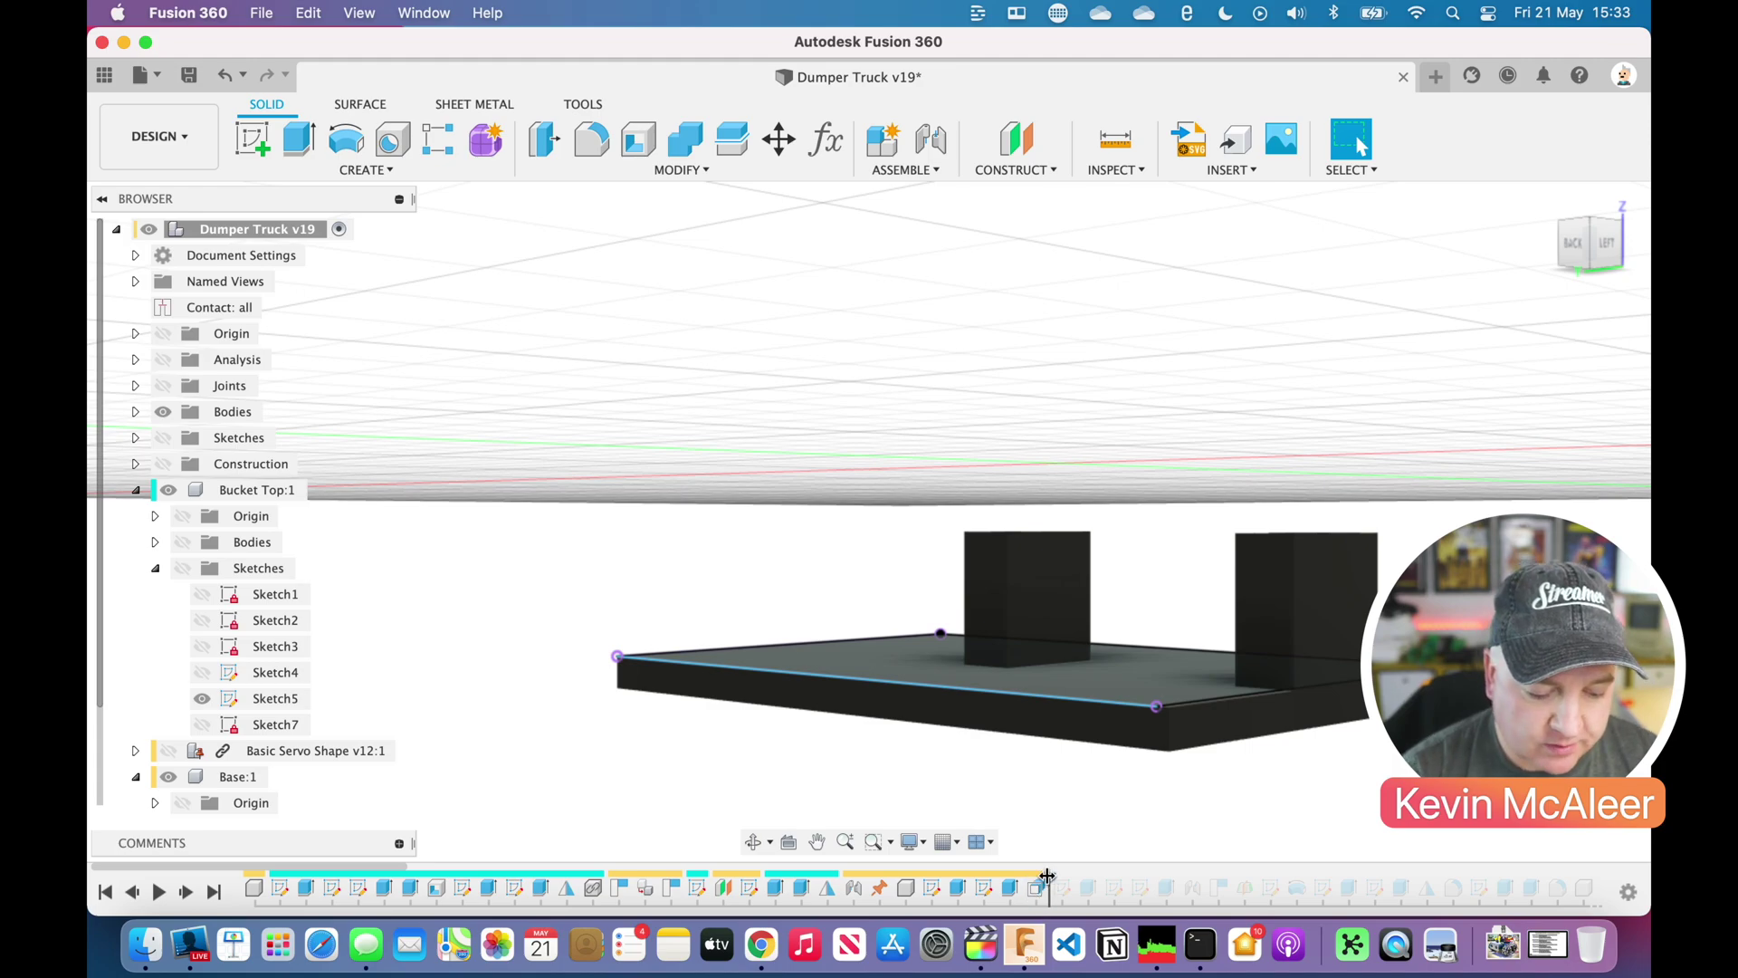
left_click(1063, 895)
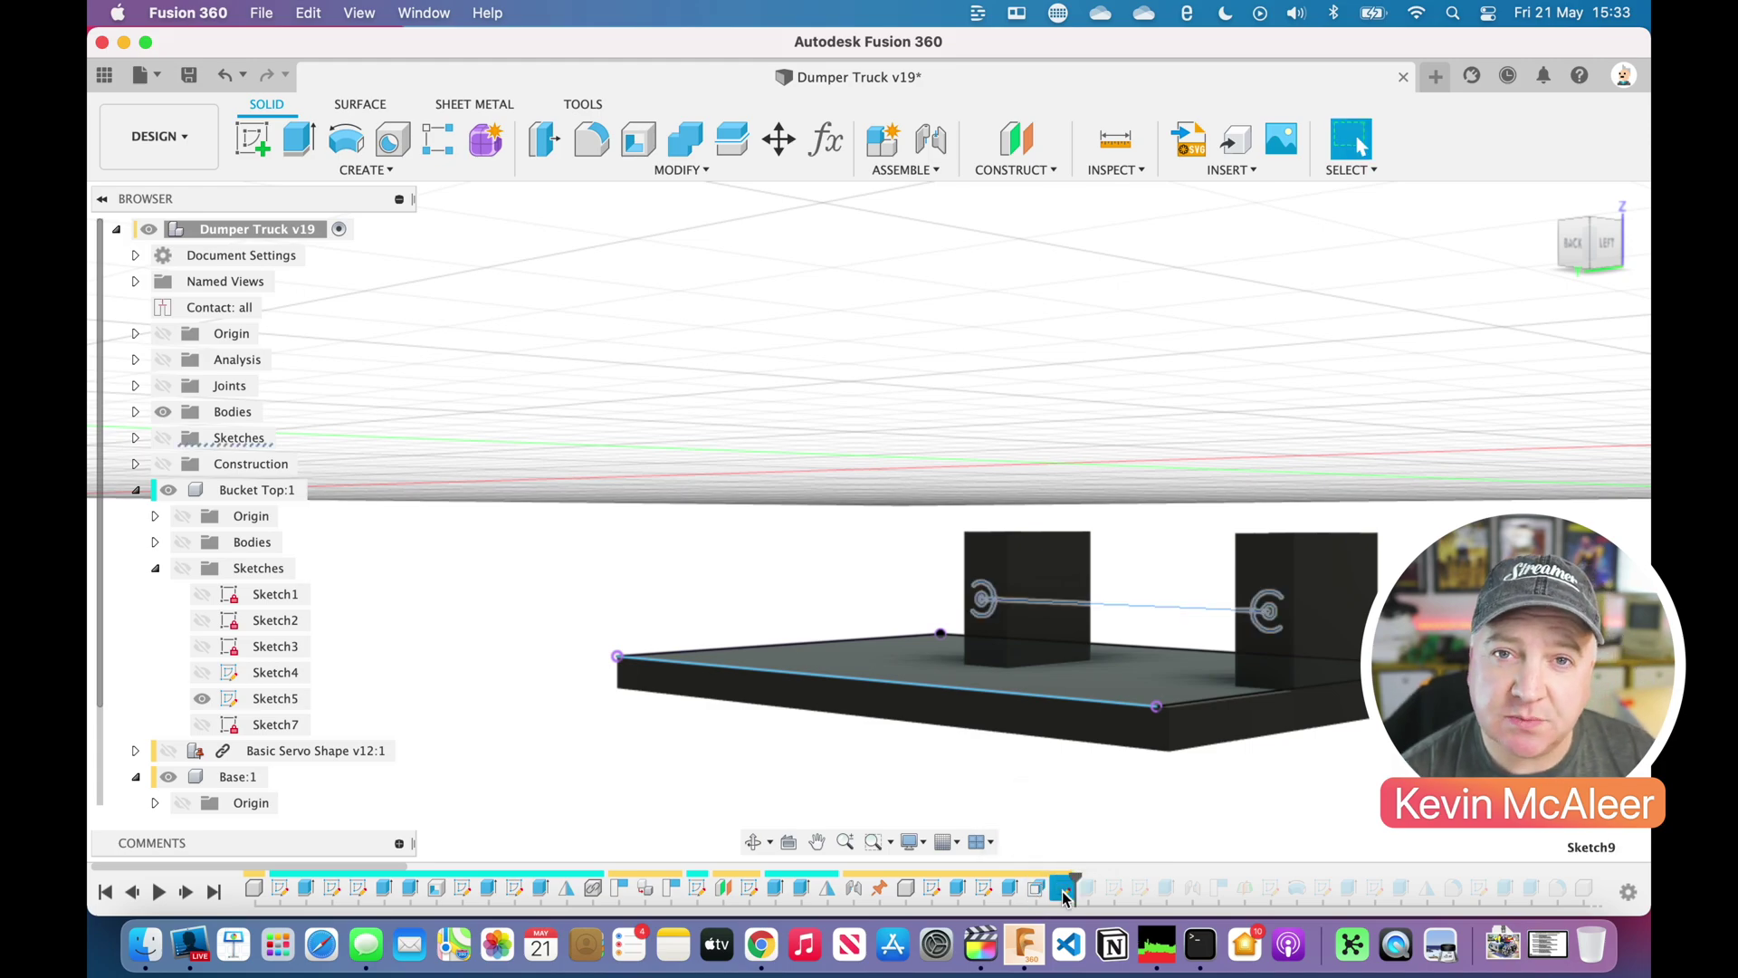
left_click_drag(1076, 875, 1104, 874)
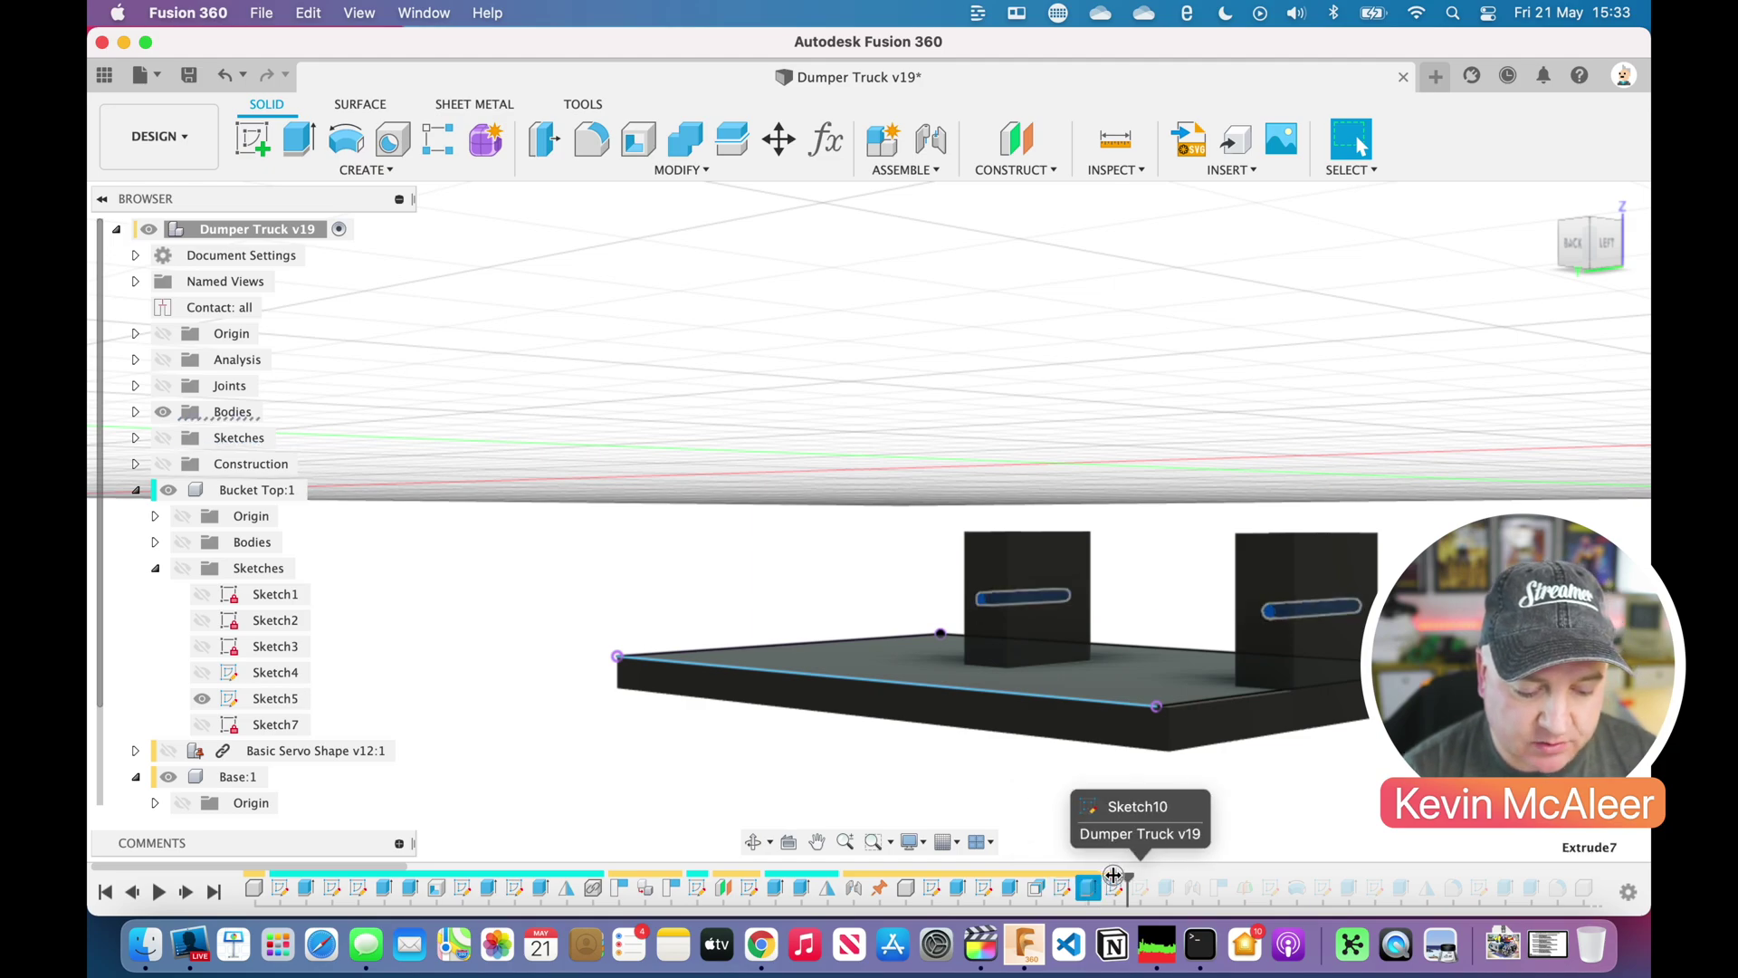
key("Escape")
middle_click_drag(1288, 640, 1321, 724, "shift")
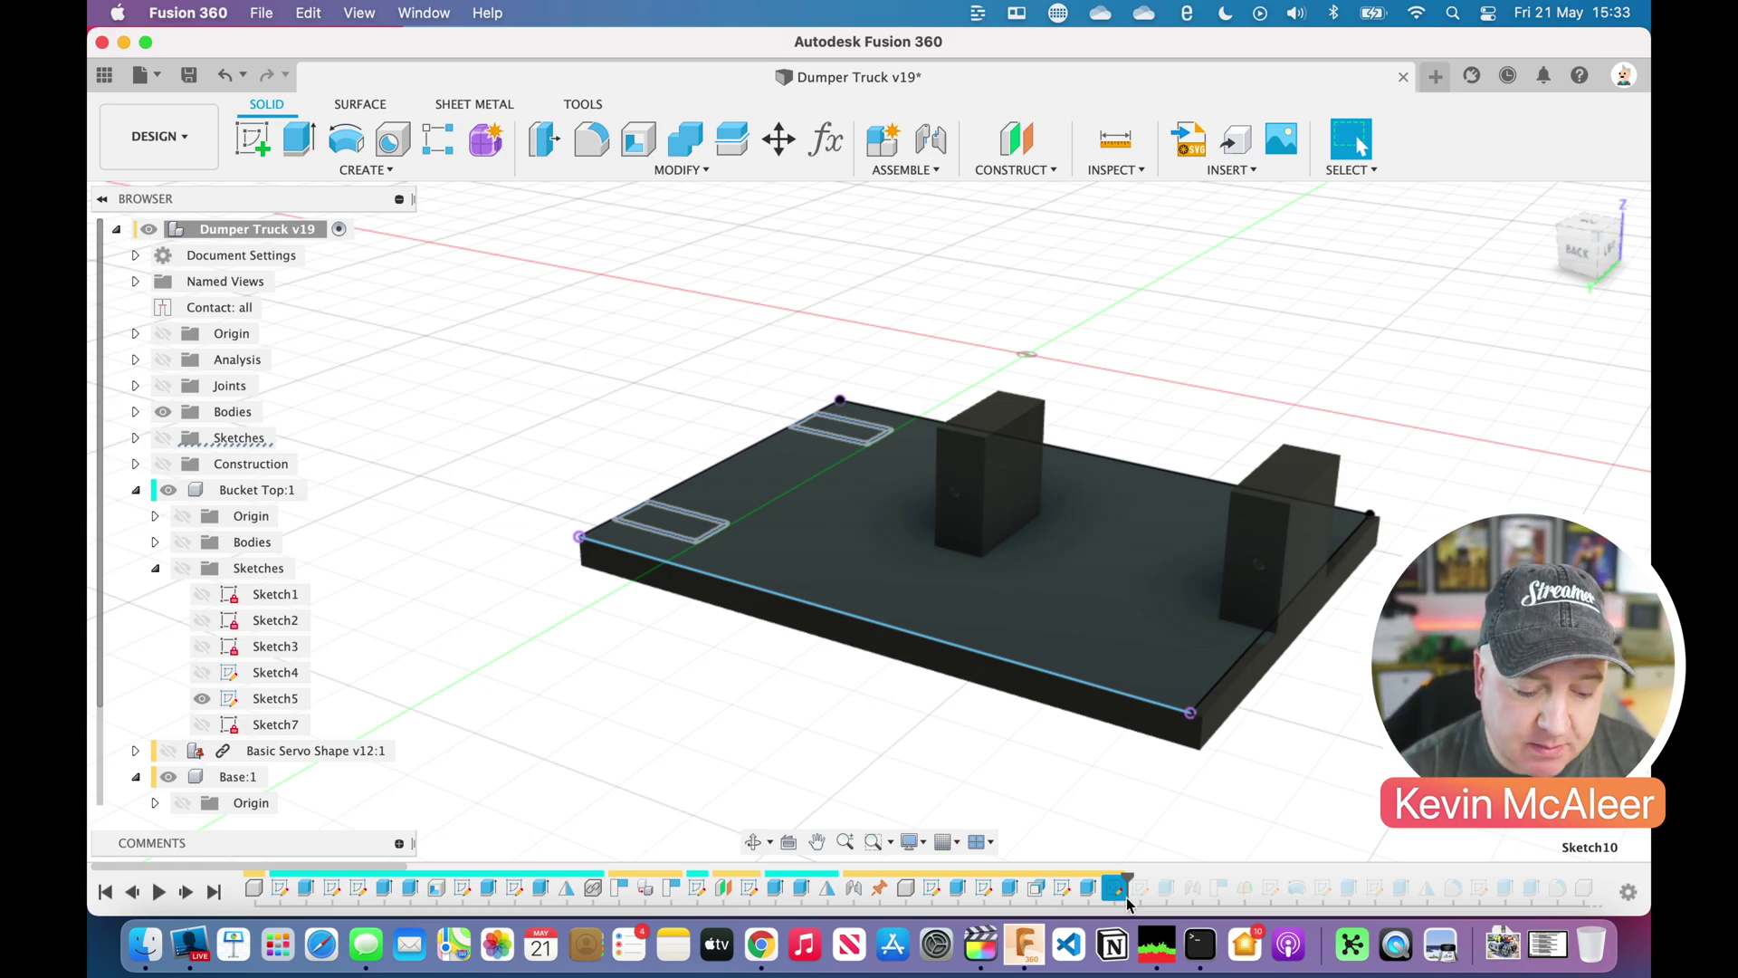
- Roll the timeline forward past the base plate's long upright wall and Position3, and show the Bucket Top bodies
left_click_drag(1135, 881, 1174, 880)
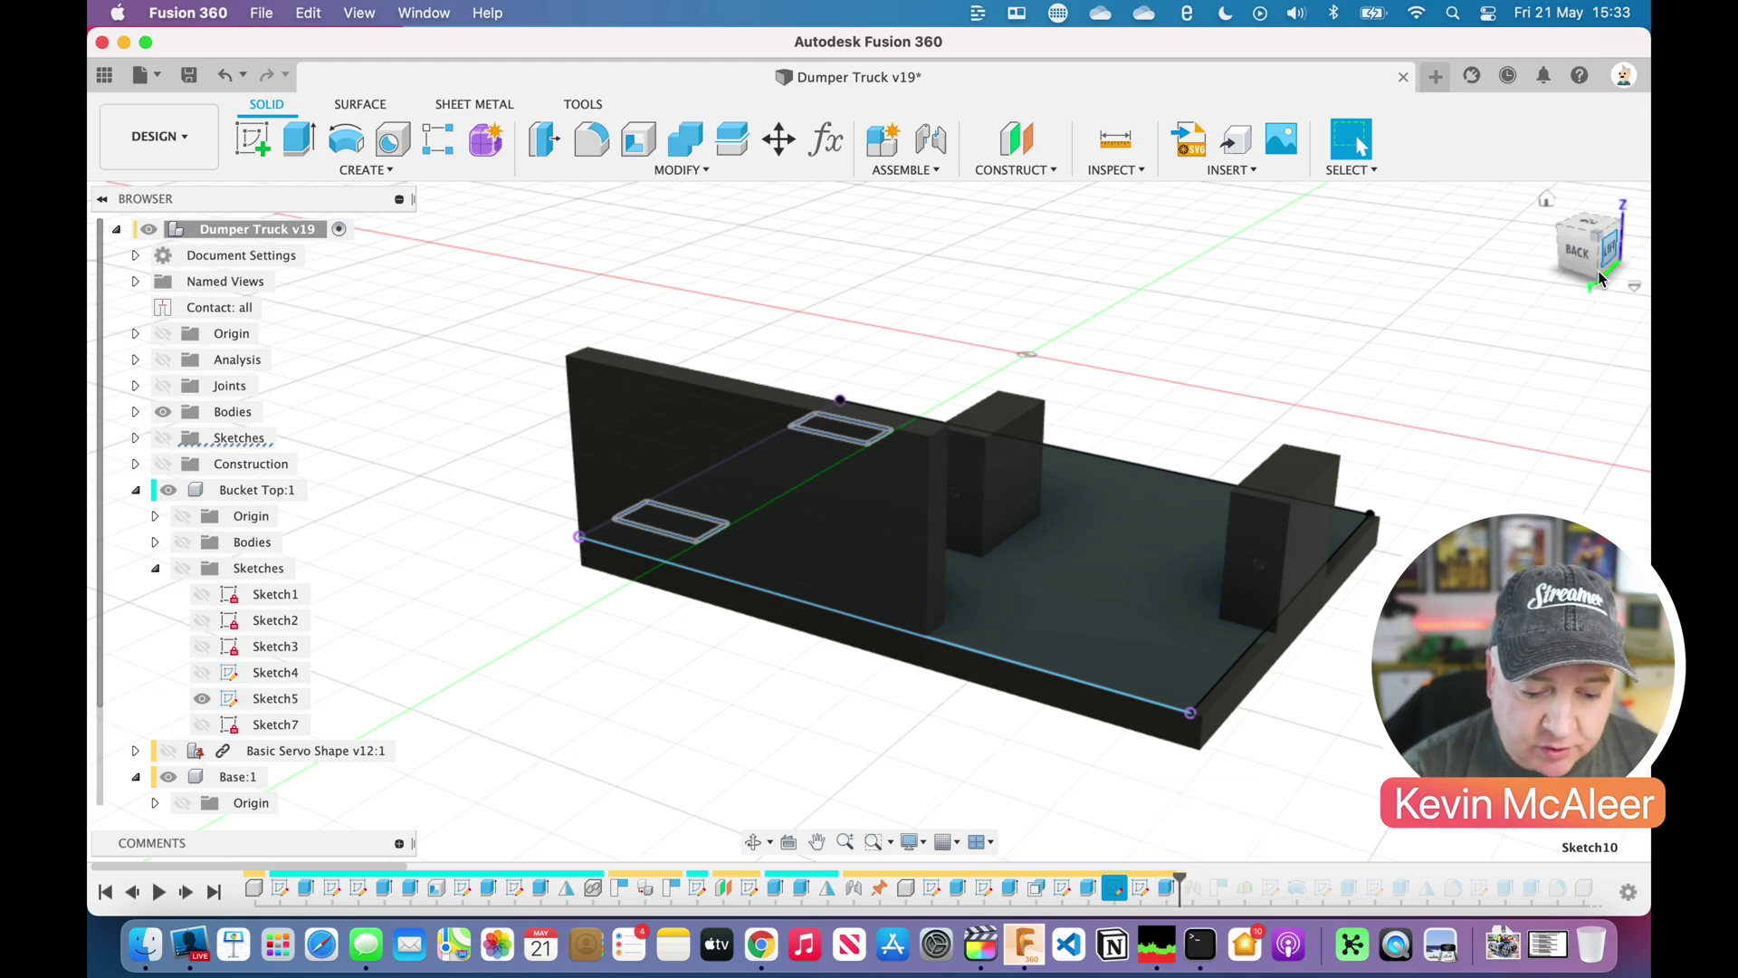
mouse_move(1595, 288)
left_mouse_down()
mouse_move(1490, 291)
mouse_move(1589, 290)
left_mouse_up()
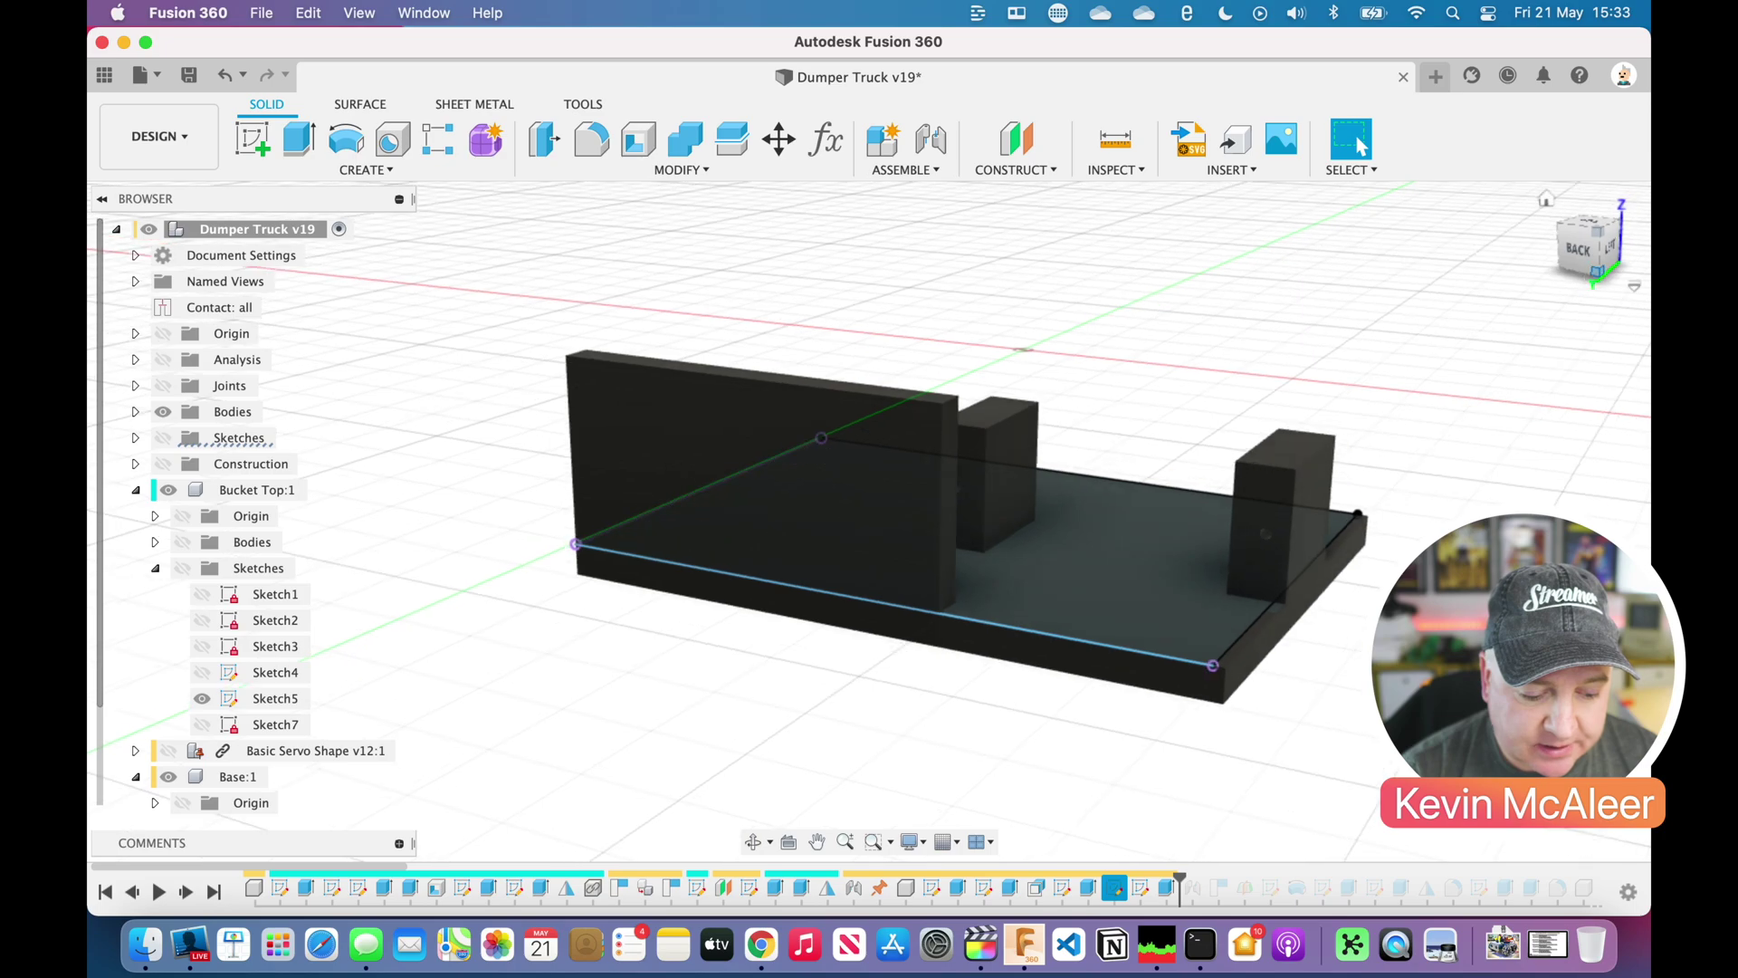
left_click_drag(1179, 882, 1256, 880)
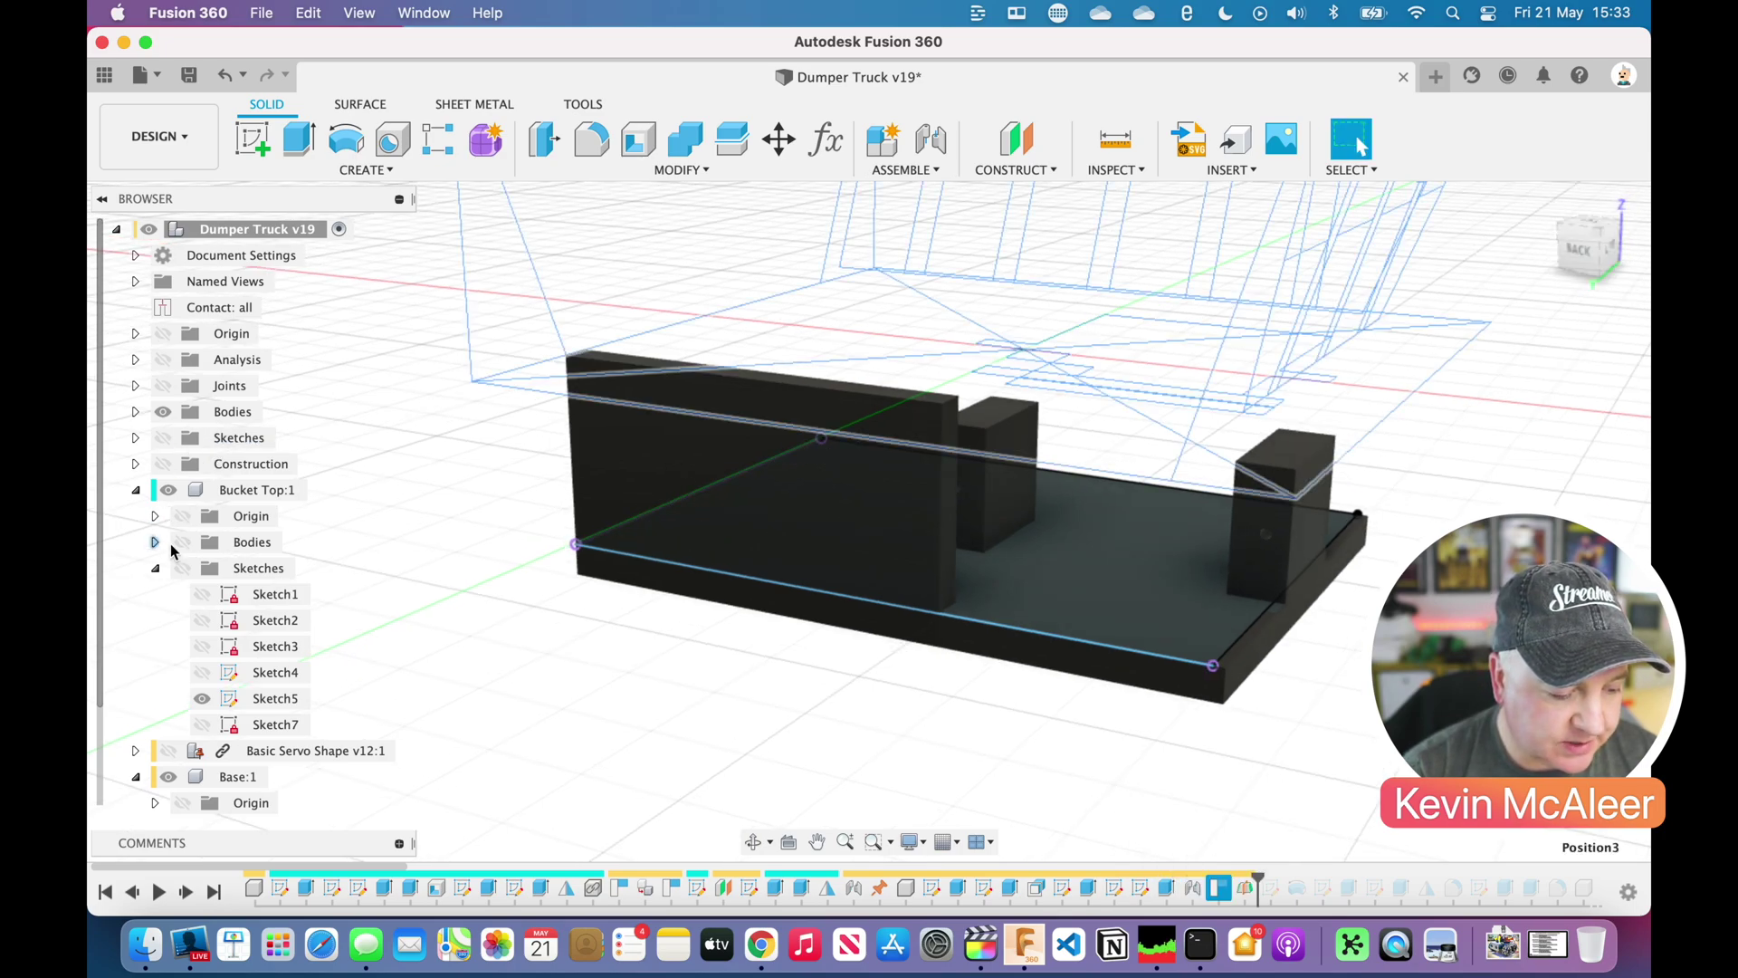
left_click(182, 543)
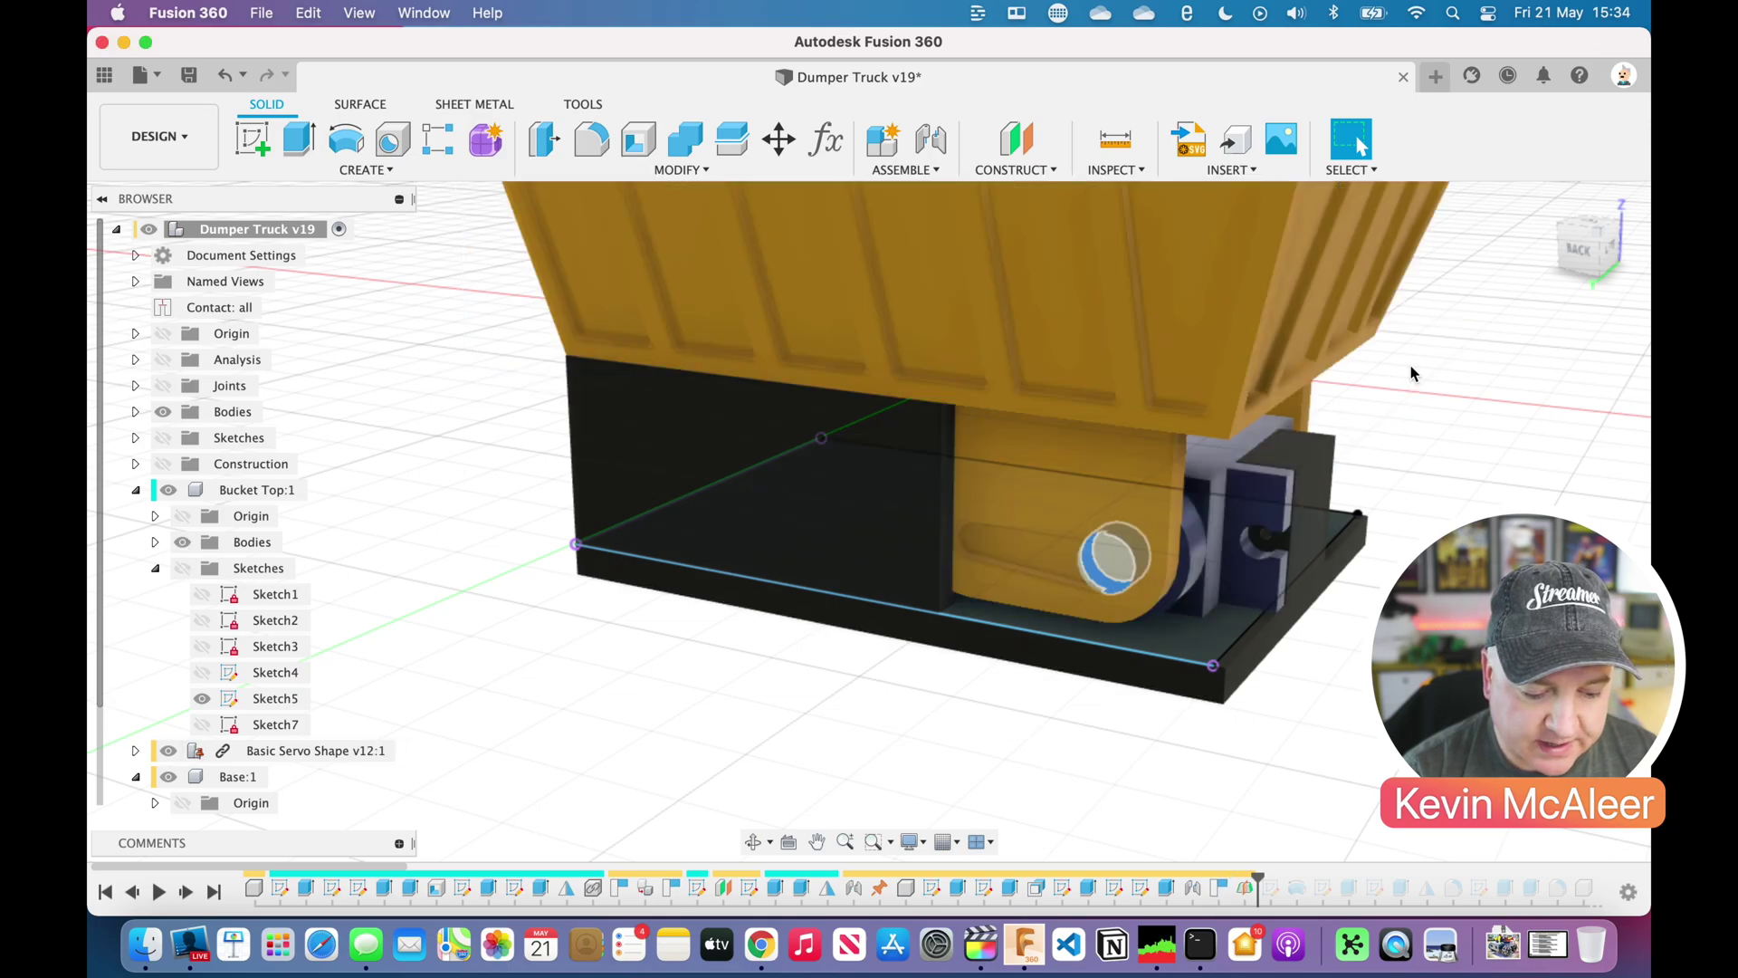
- Examine the dimensioned wheel profile sketch beside the base's upright wall from the right view, and finish the sketch
mouse_move(1560, 263)
left_mouse_down()
mouse_move(1451, 233)
mouse_move(1559, 246)
left_mouse_up()
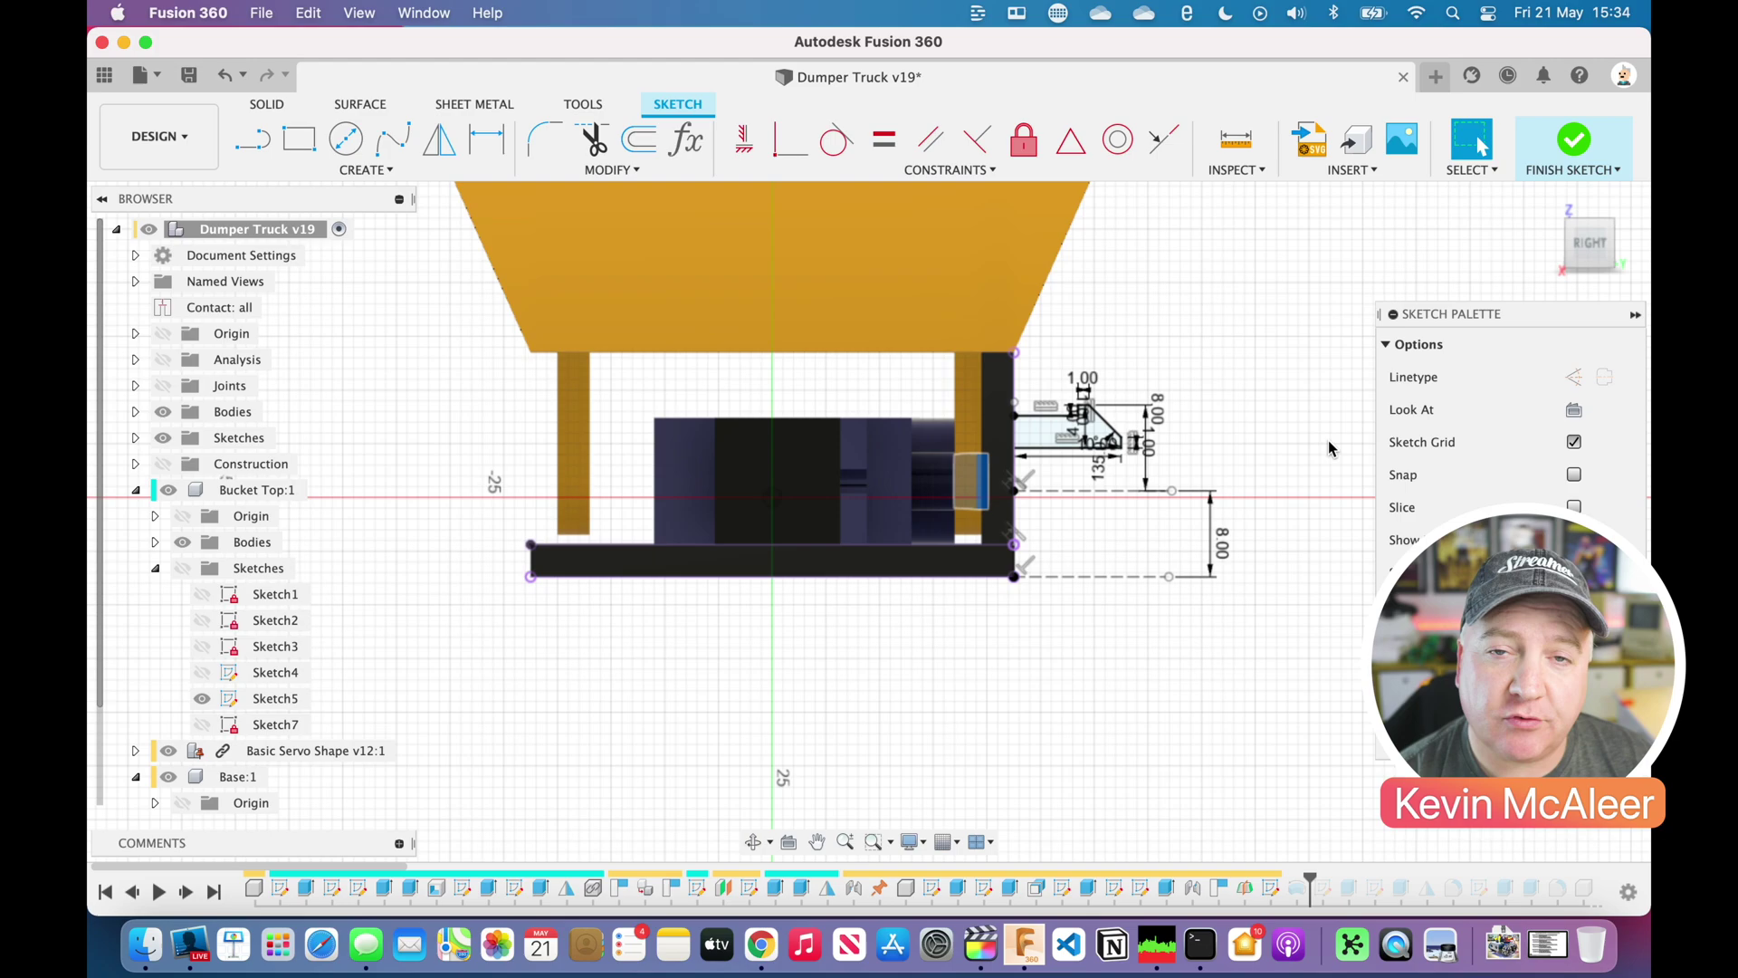
scroll(1227, 428, "up", 5)
scroll(1227, 428, "up", 3)
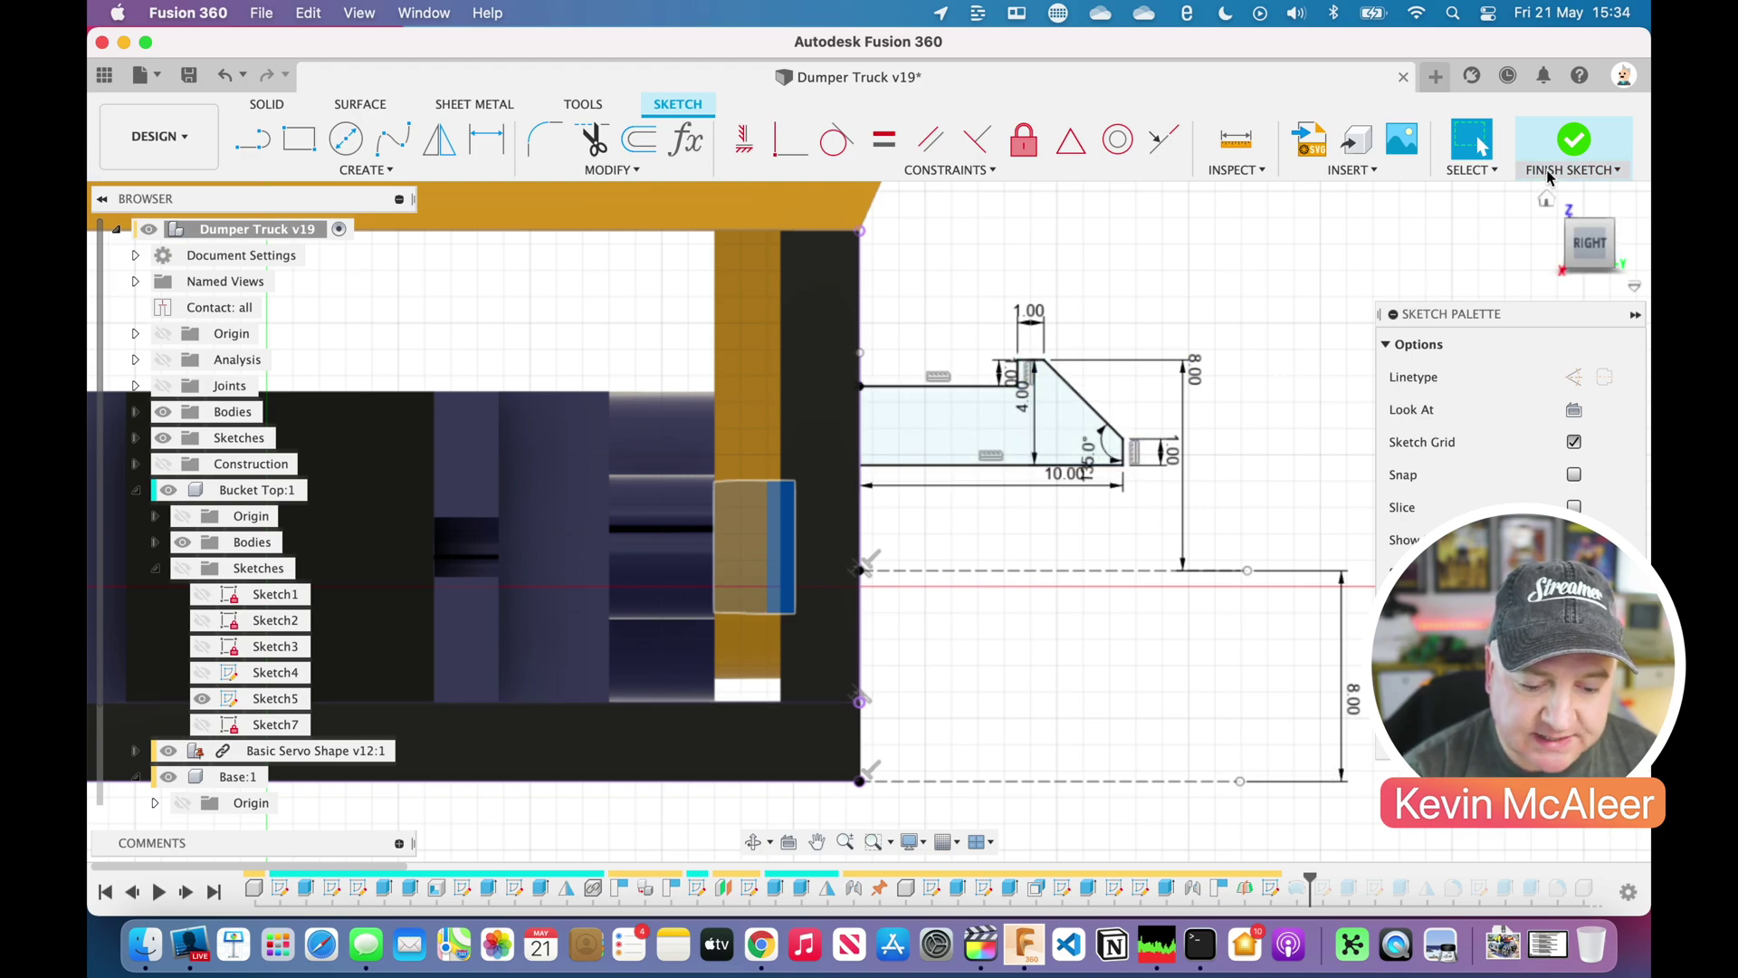
left_click(1573, 143)
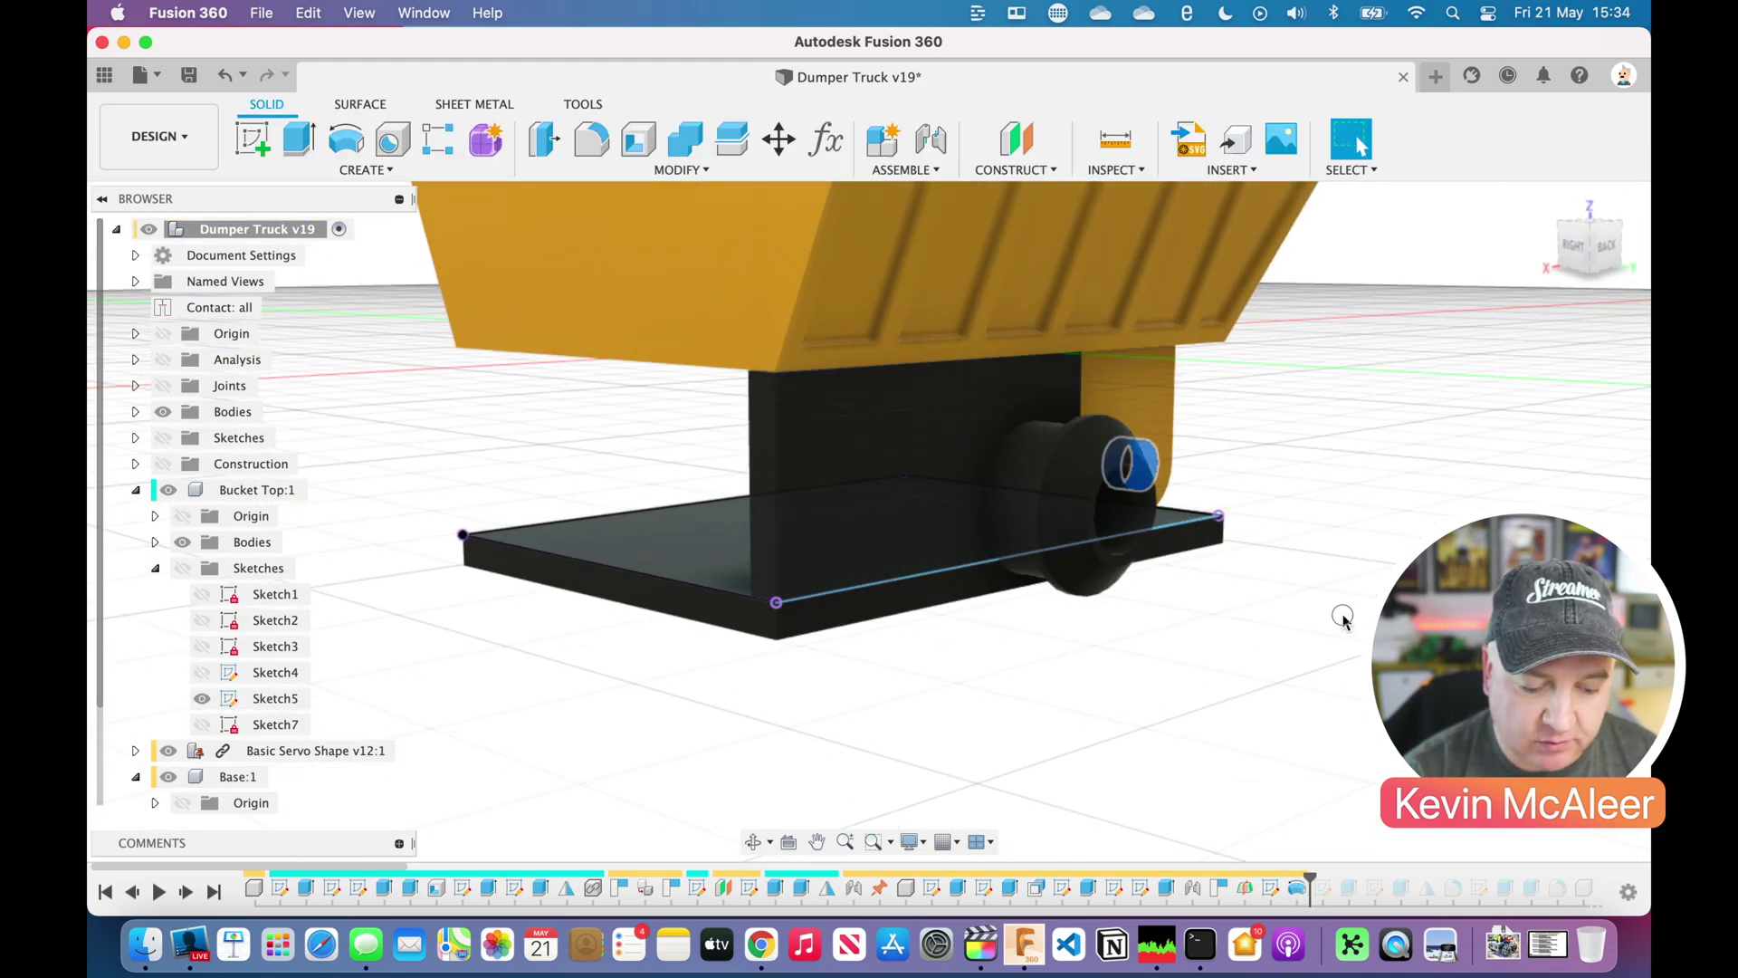
- Roll the timeline forward past the wheel's Revolve2 to Sketch14, selecting both features for review
left_click(1297, 889)
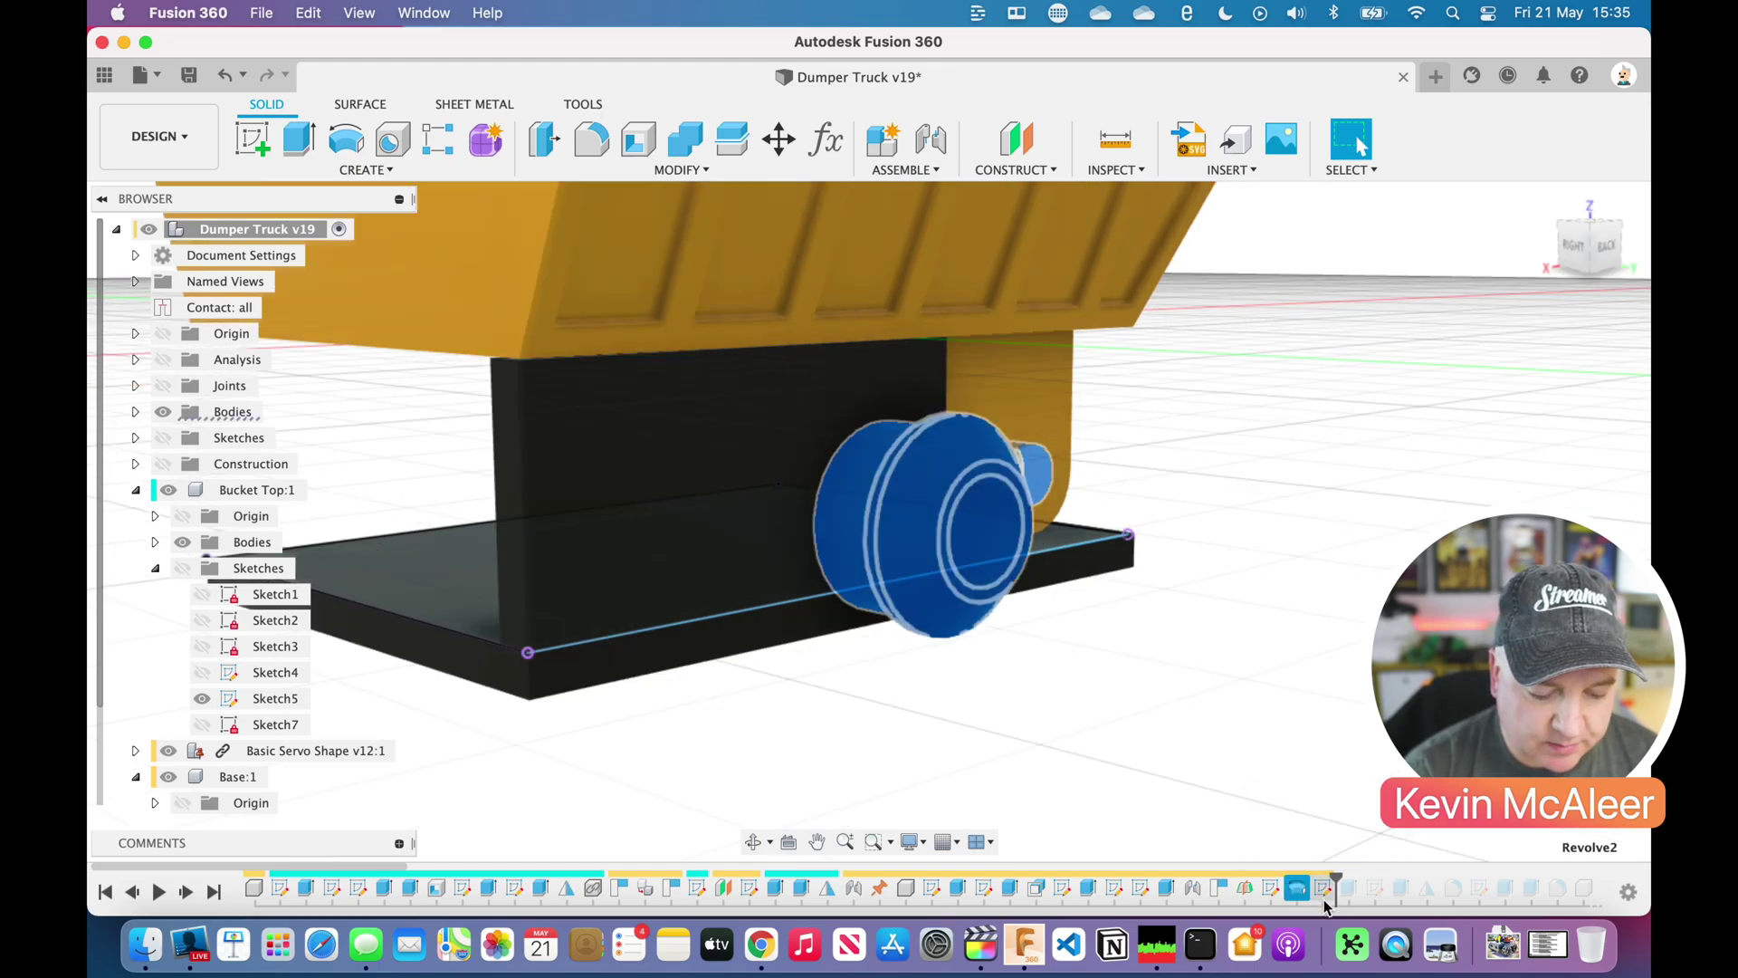
left_click(1325, 896)
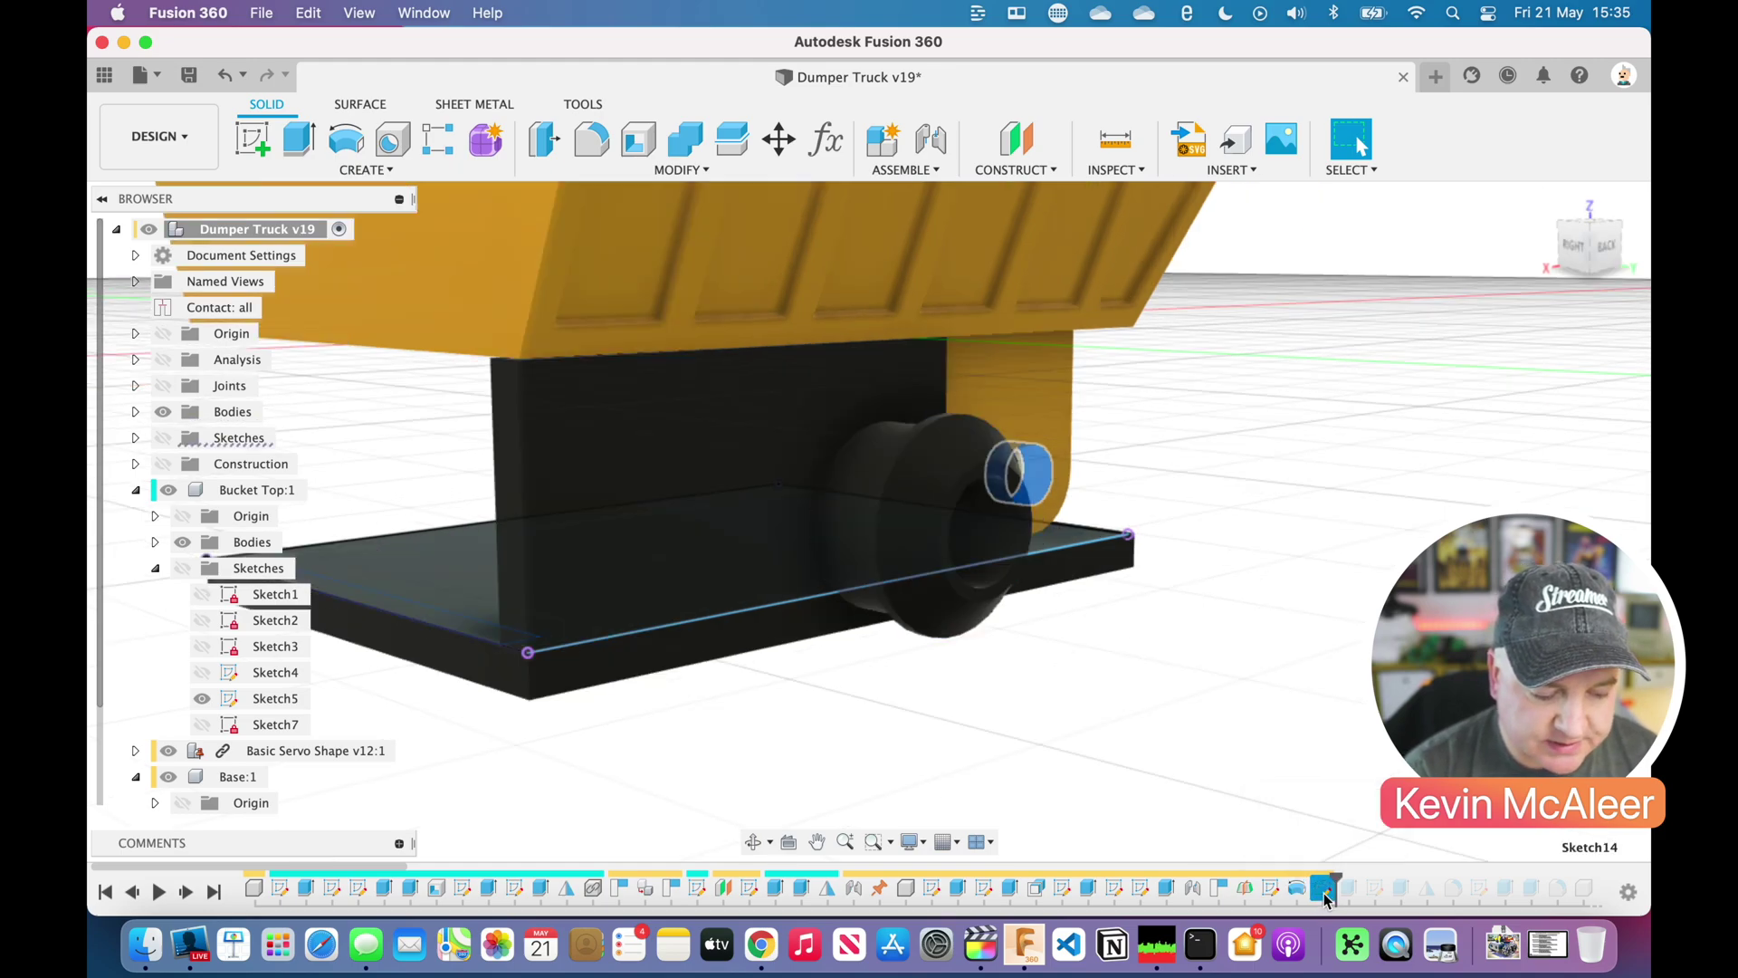
scroll(1123, 797, "left", 3)
scroll(1226, 735, "left", 5)
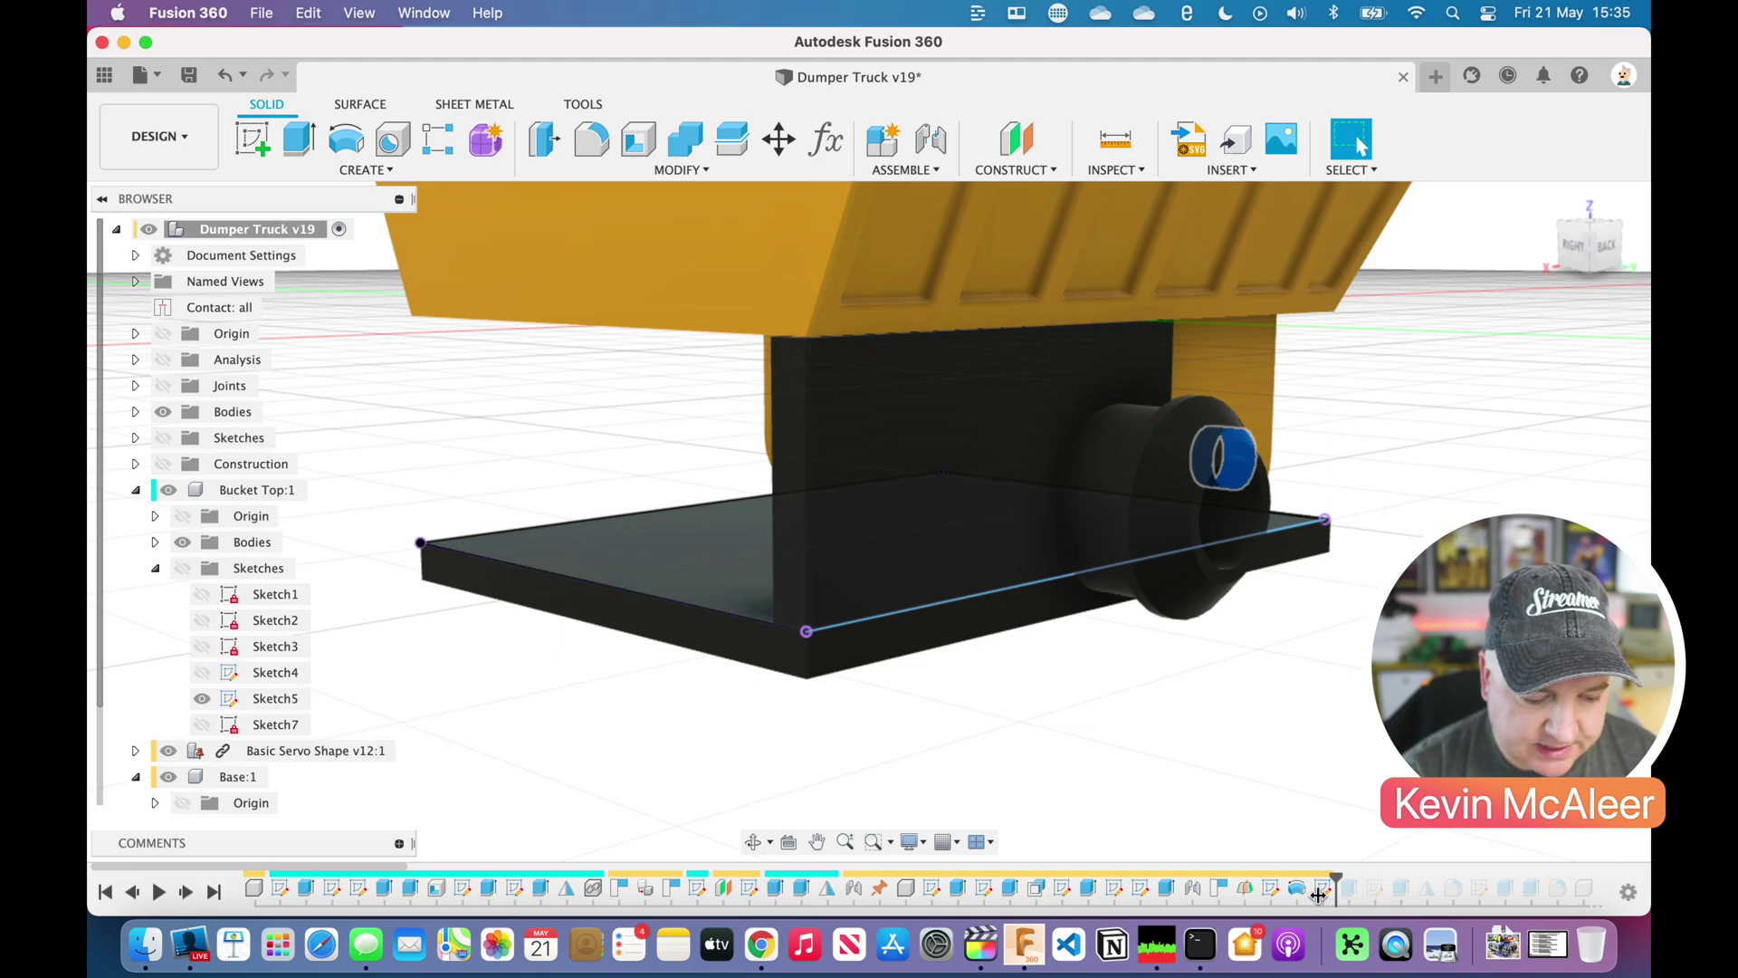
- Roll the timeline forward through the wheel cuts and Mirror1 to Fillet3, and review the mirrored wheels and rounded base edges
left_click_drag(1340, 882, 1387, 877)
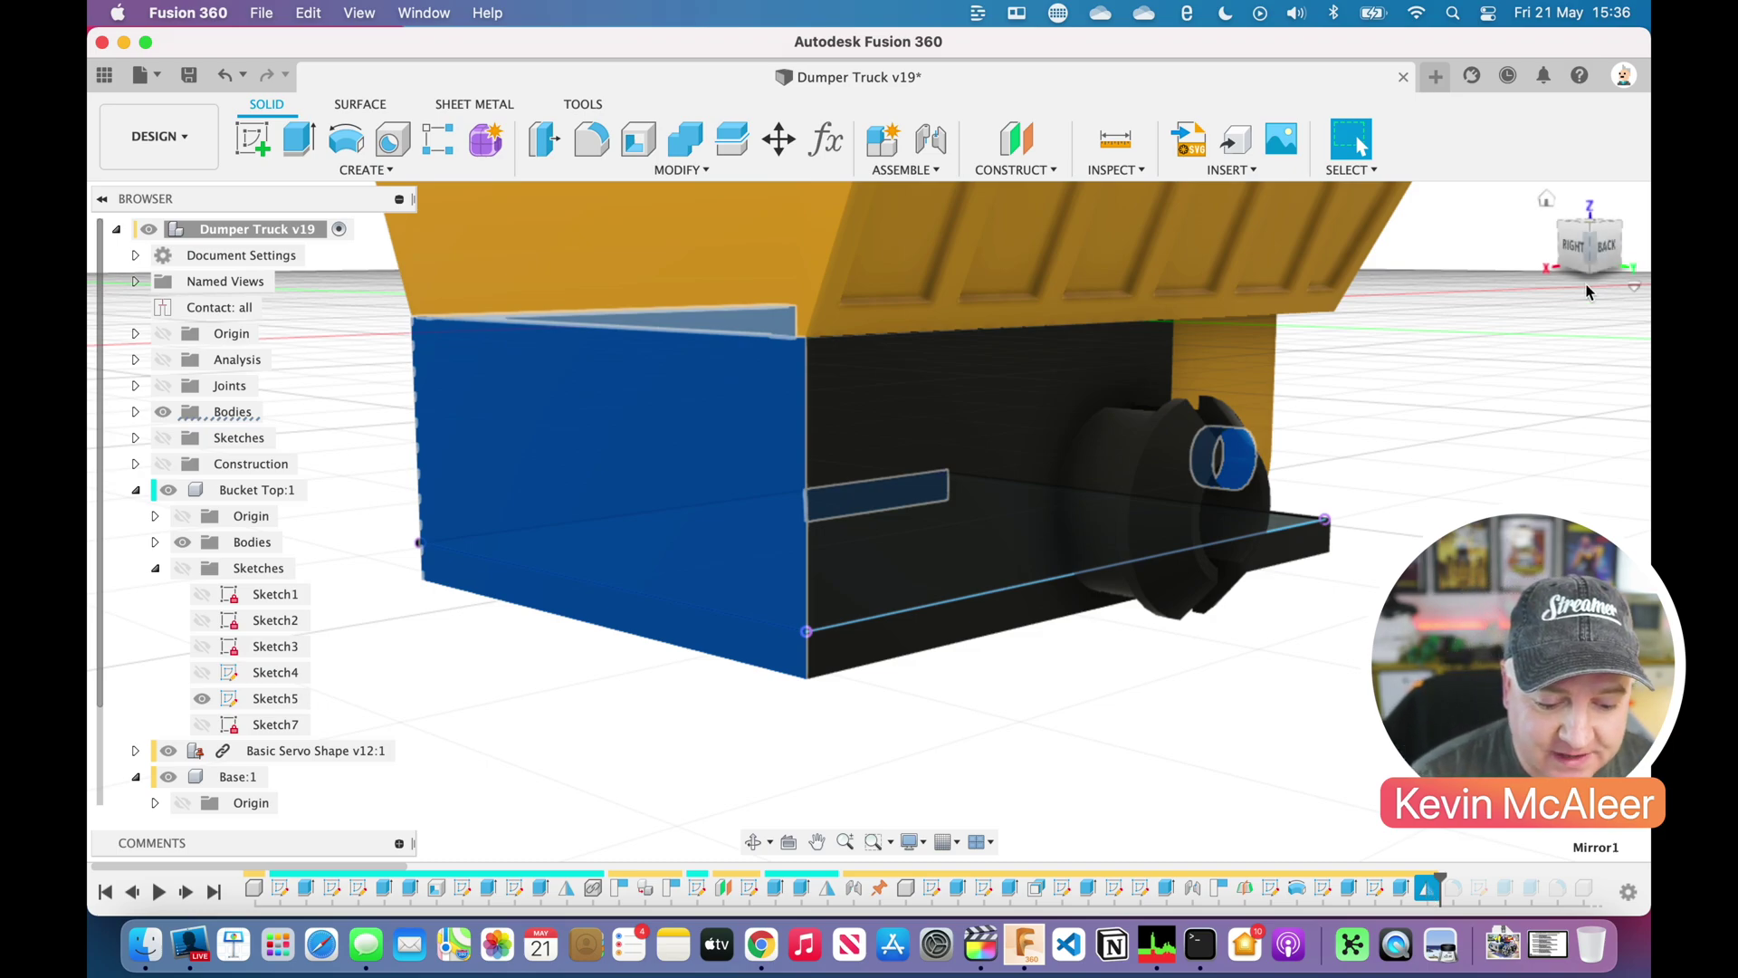
left_click(1607, 234)
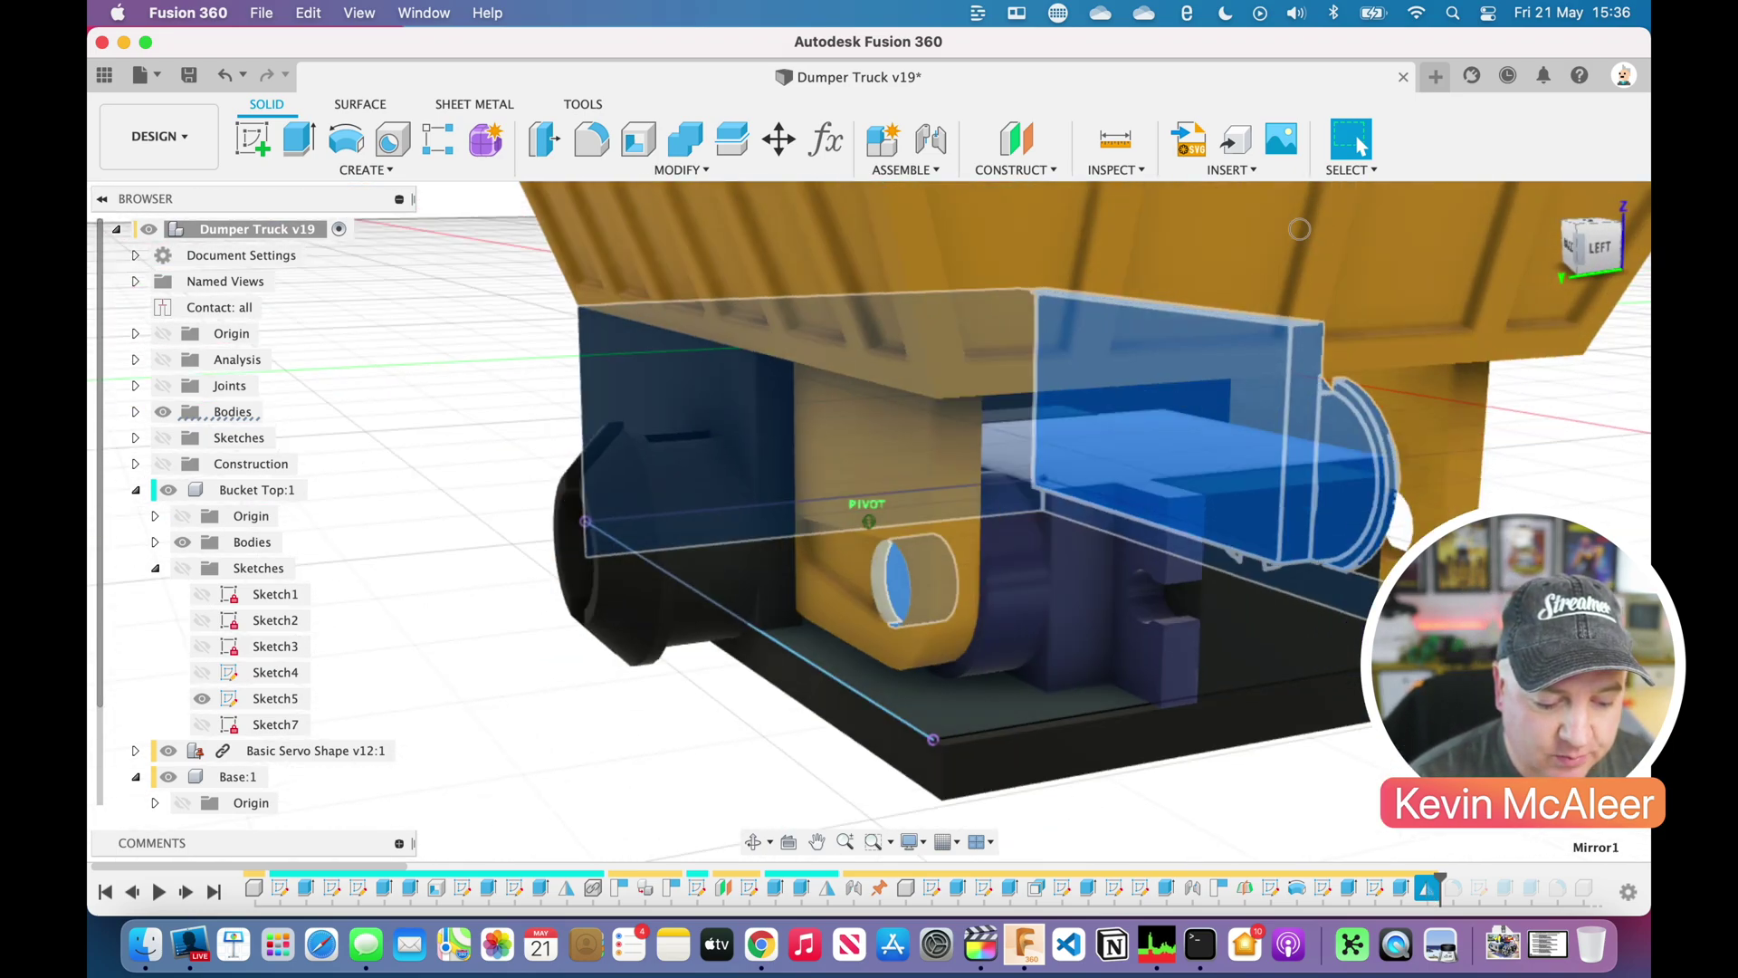
left_click_drag(1432, 893, 1449, 898)
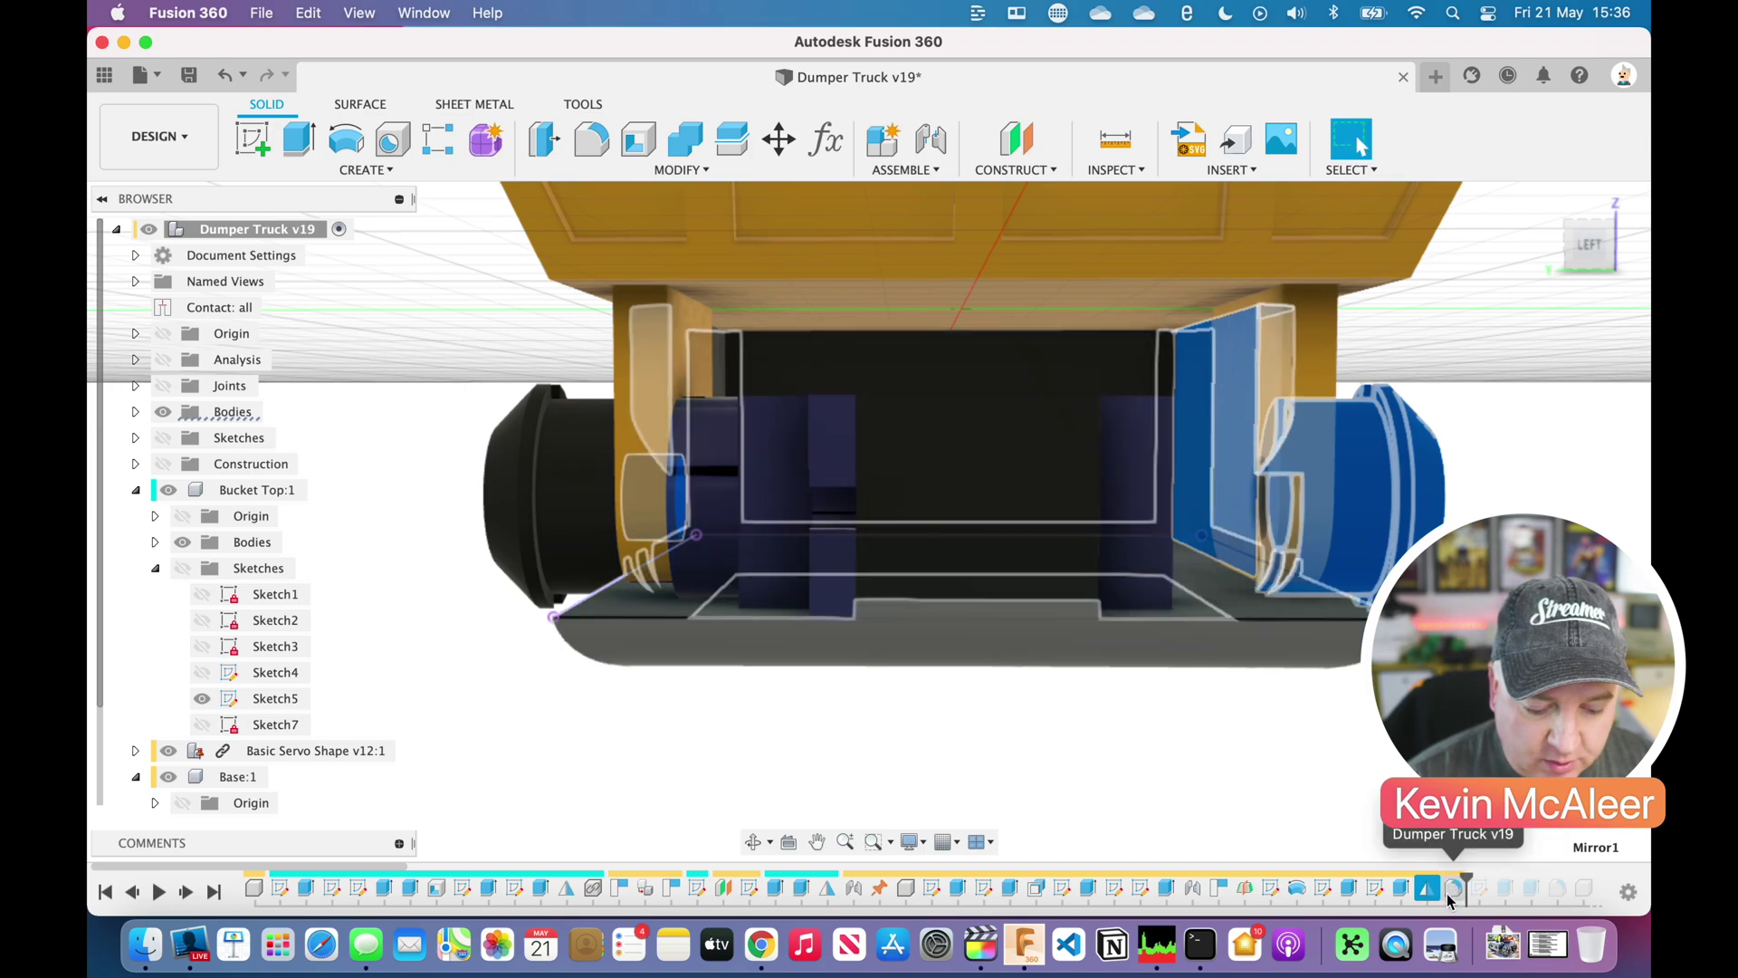
left_click(1452, 890)
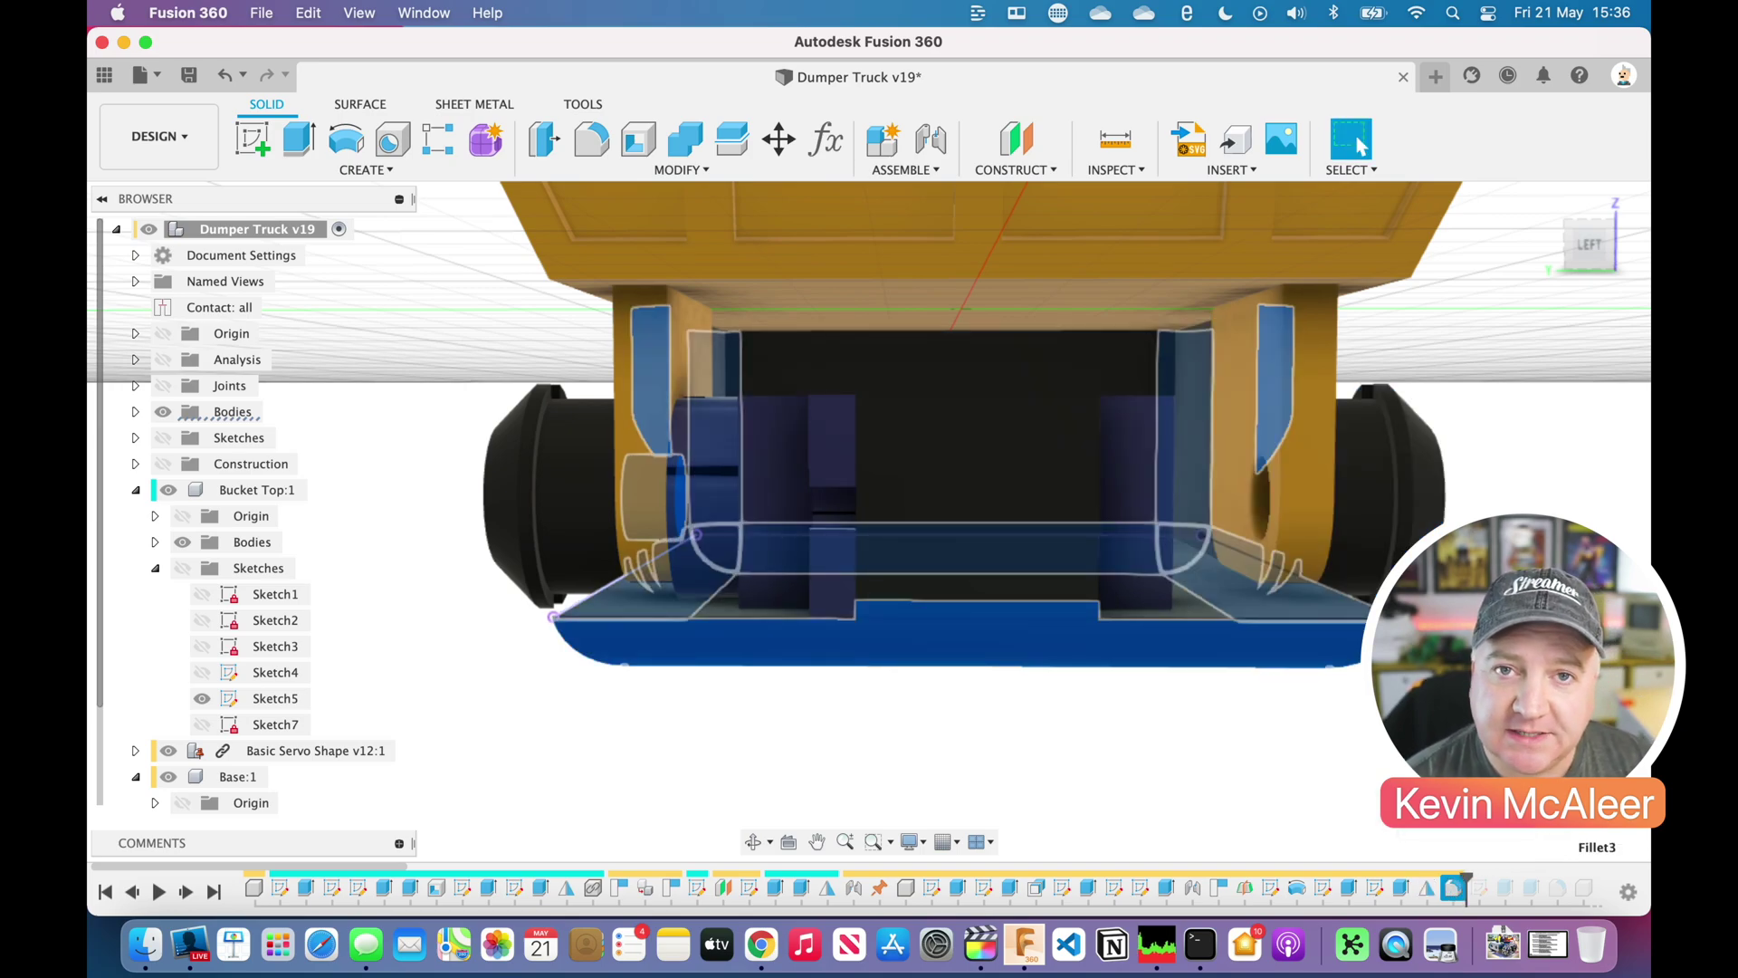
- Review the Sketch16 coupling profile from above, and roll the timeline forward through Extrude13's T-shaped hitch to its peg and rounded tip
left_click(1610, 279)
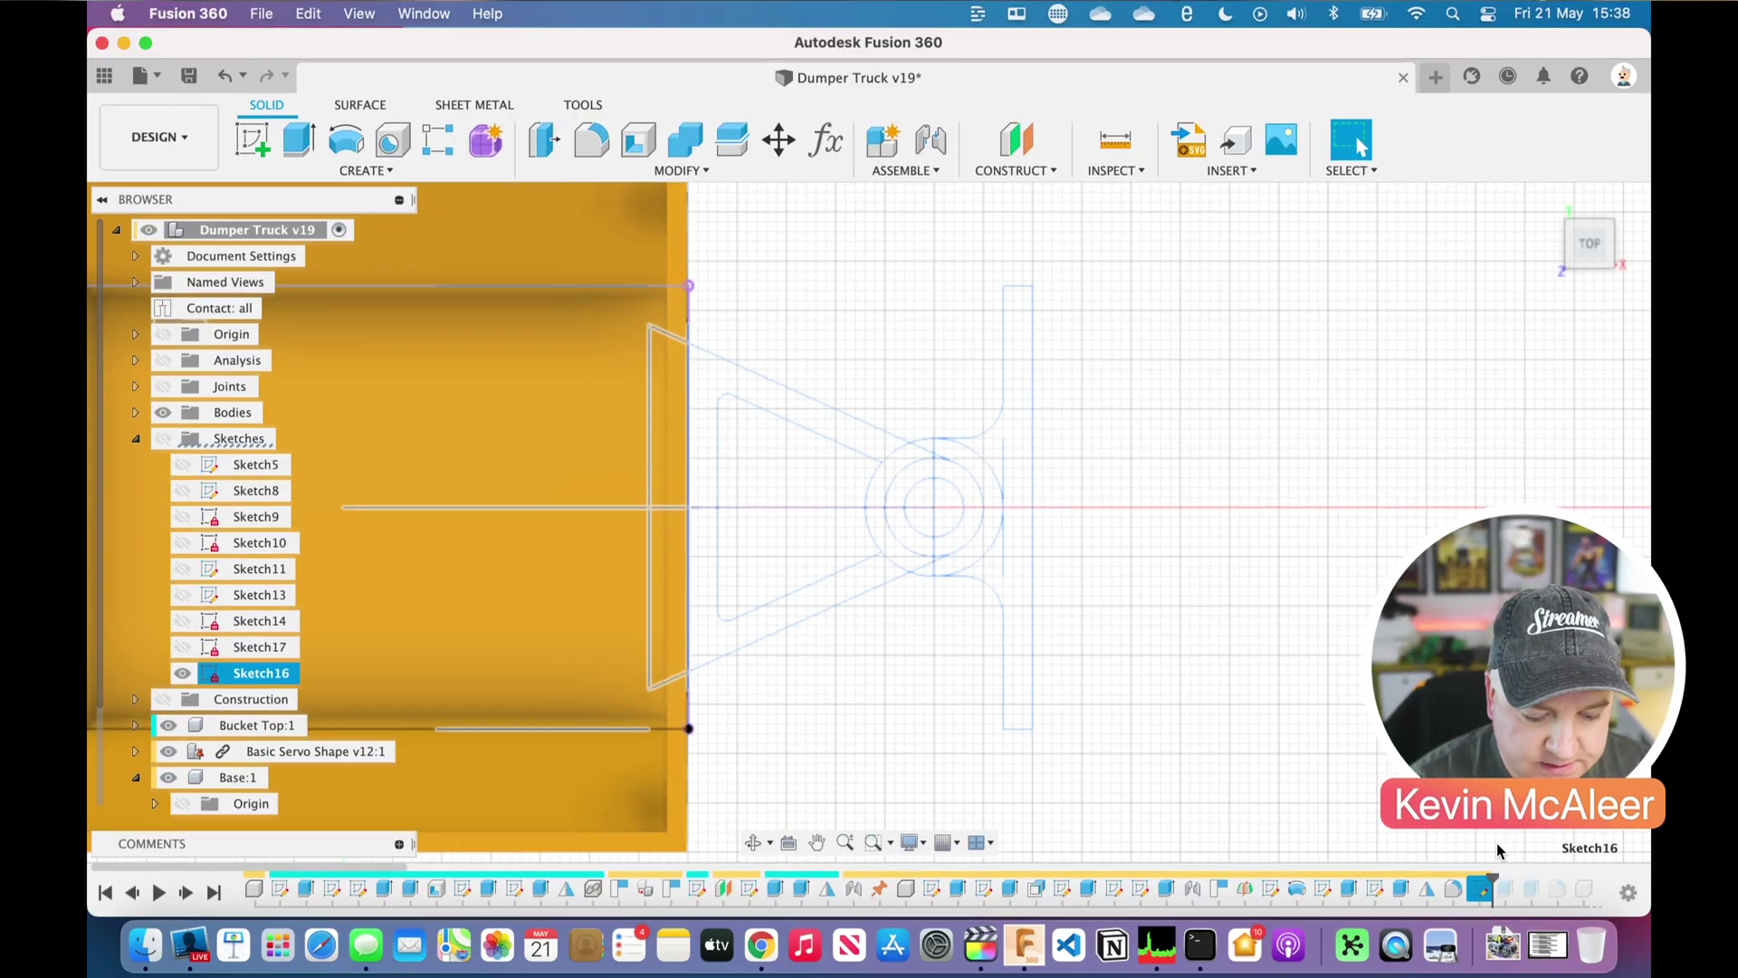
left_click_drag(1492, 881, 1518, 881)
mouse_move(1615, 262)
left_mouse_down()
mouse_move(1277, 219)
mouse_move(1111, 174)
left_mouse_up()
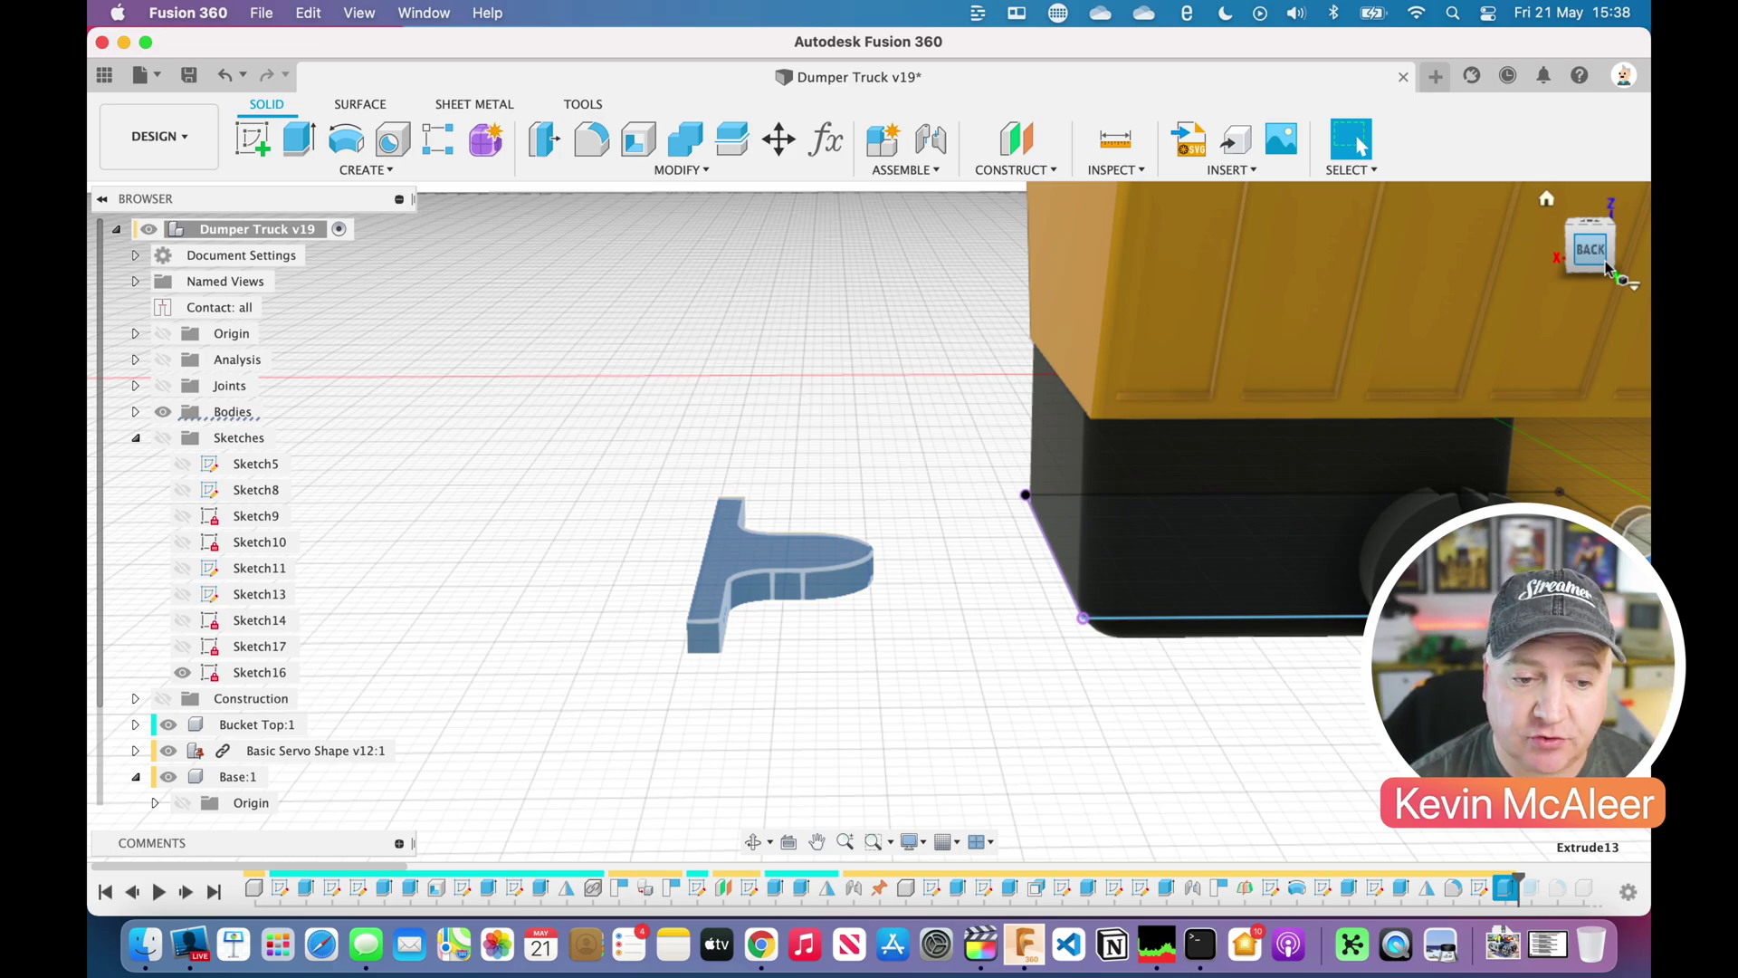
left_click_drag(1518, 878, 1542, 880)
scroll(1545, 861, "right", 3)
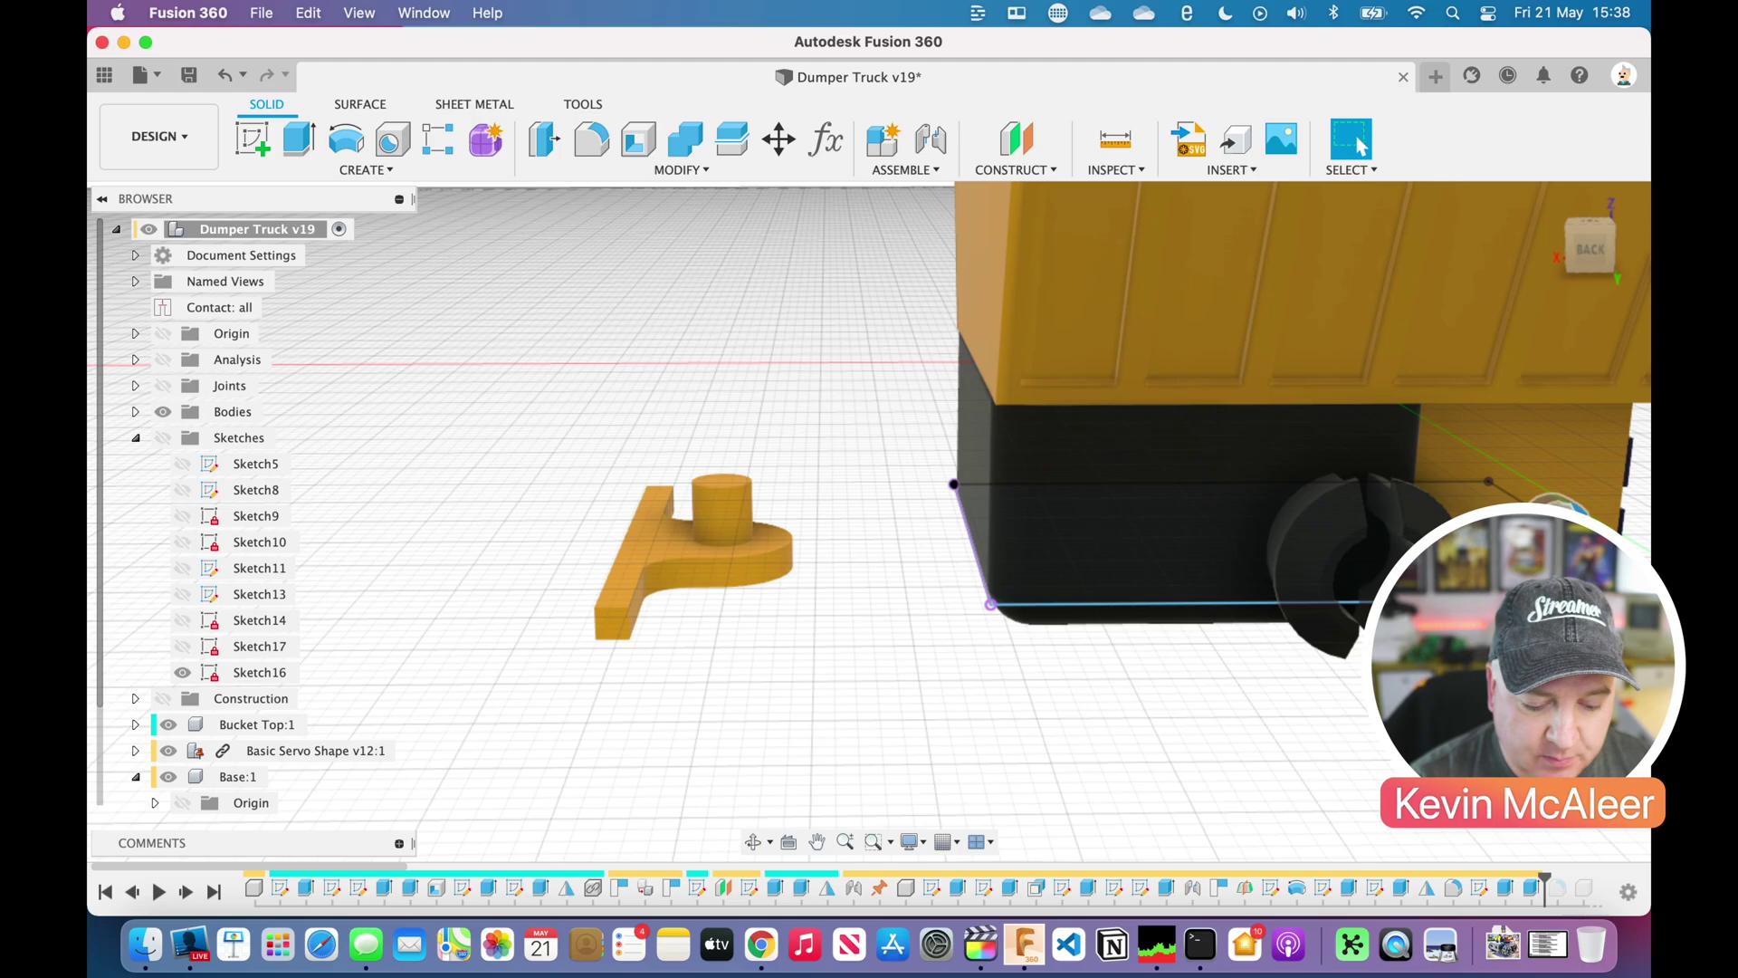
left_click_drag(1555, 879, 1591, 883)
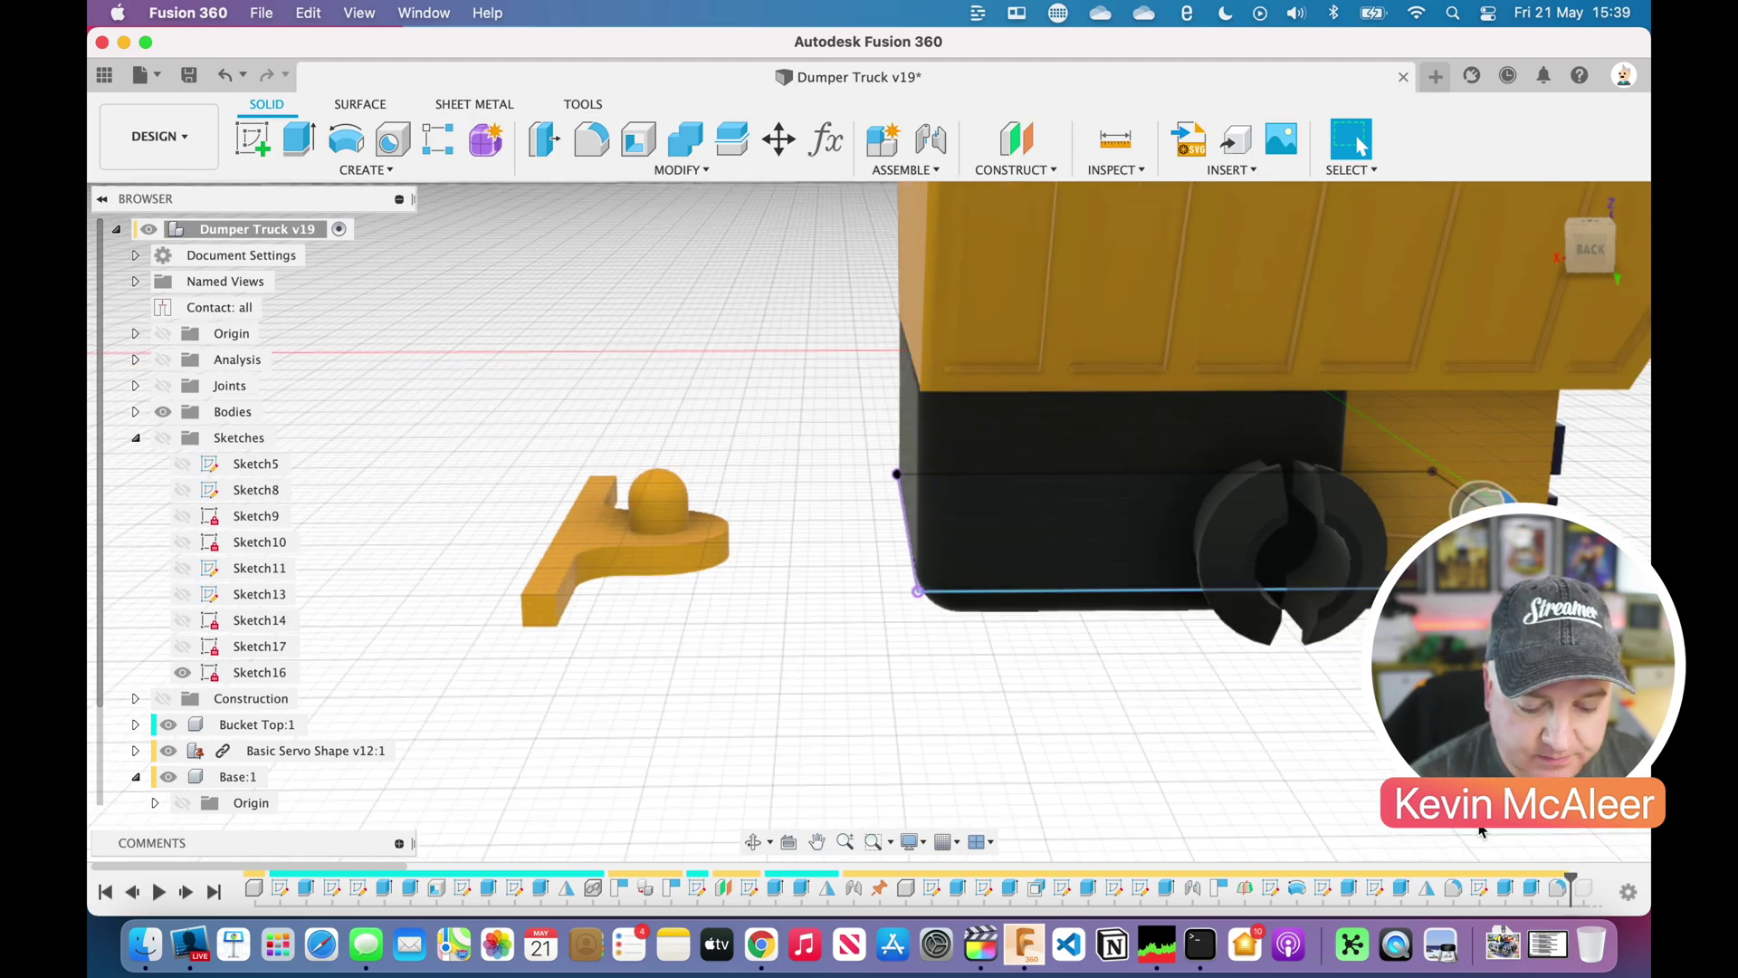
- Roll the timeline forward through the Trailer Bottom component's triangular drawbar extrusion, combine and fillet to the hitch's Body->Comp1 feature
left_click(1588, 893)
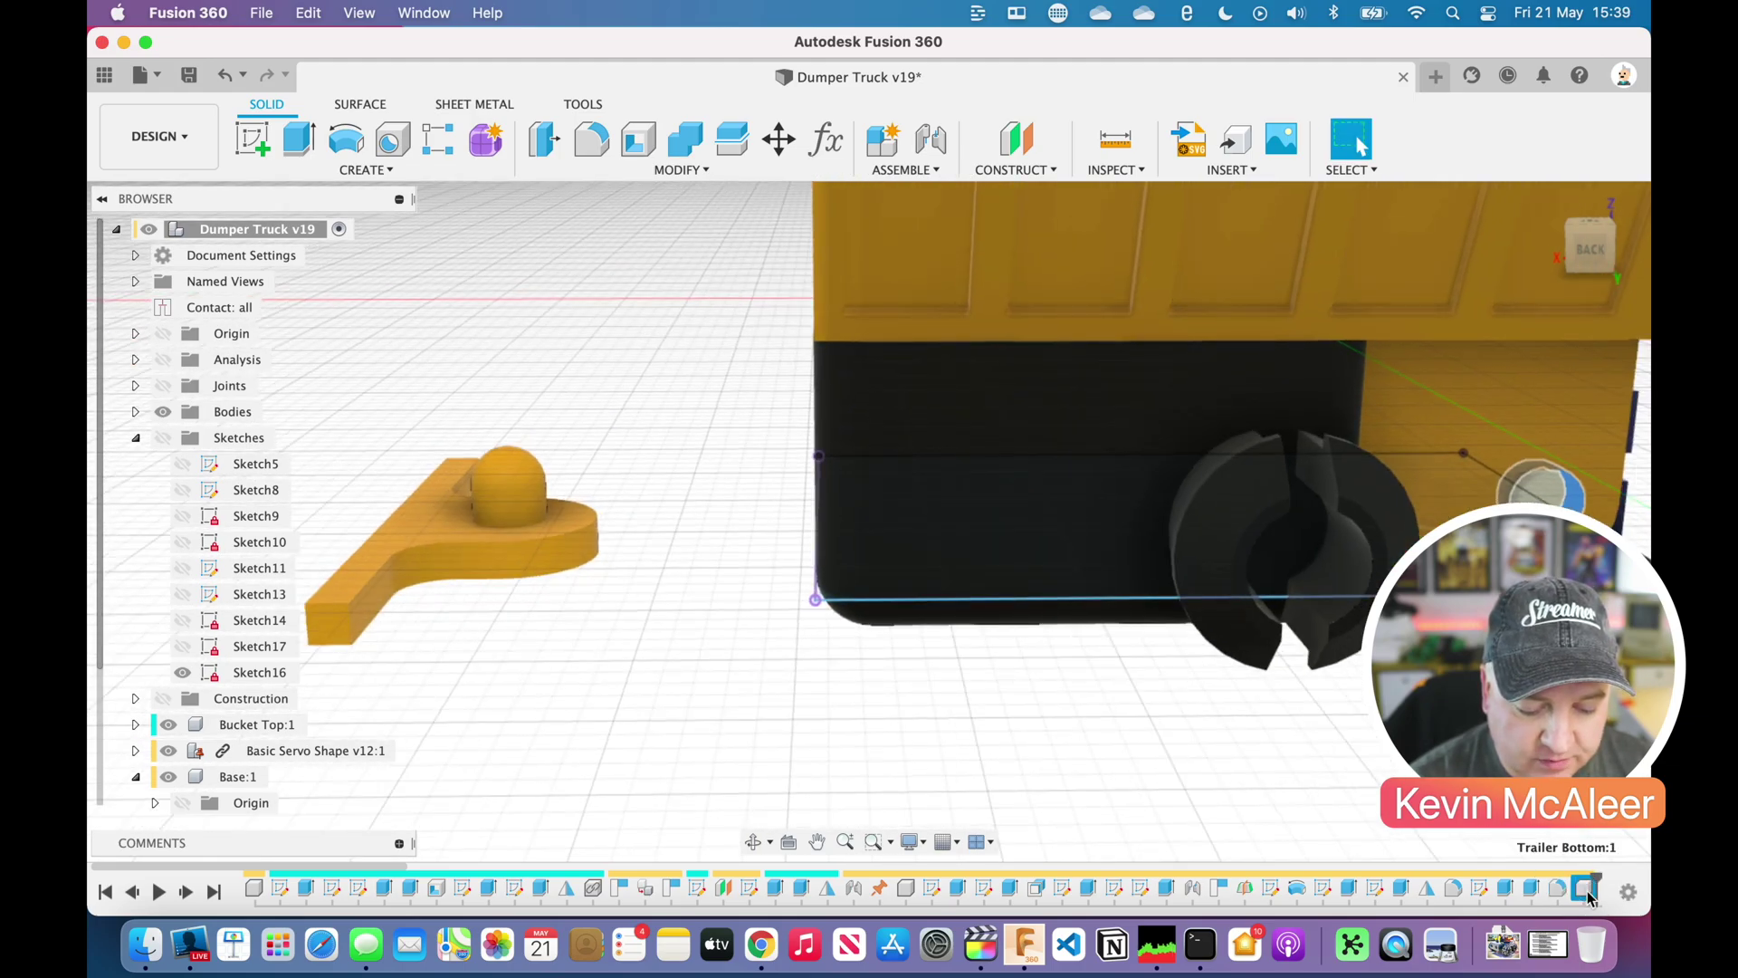
scroll(1532, 901, "right", 10)
key("Right")
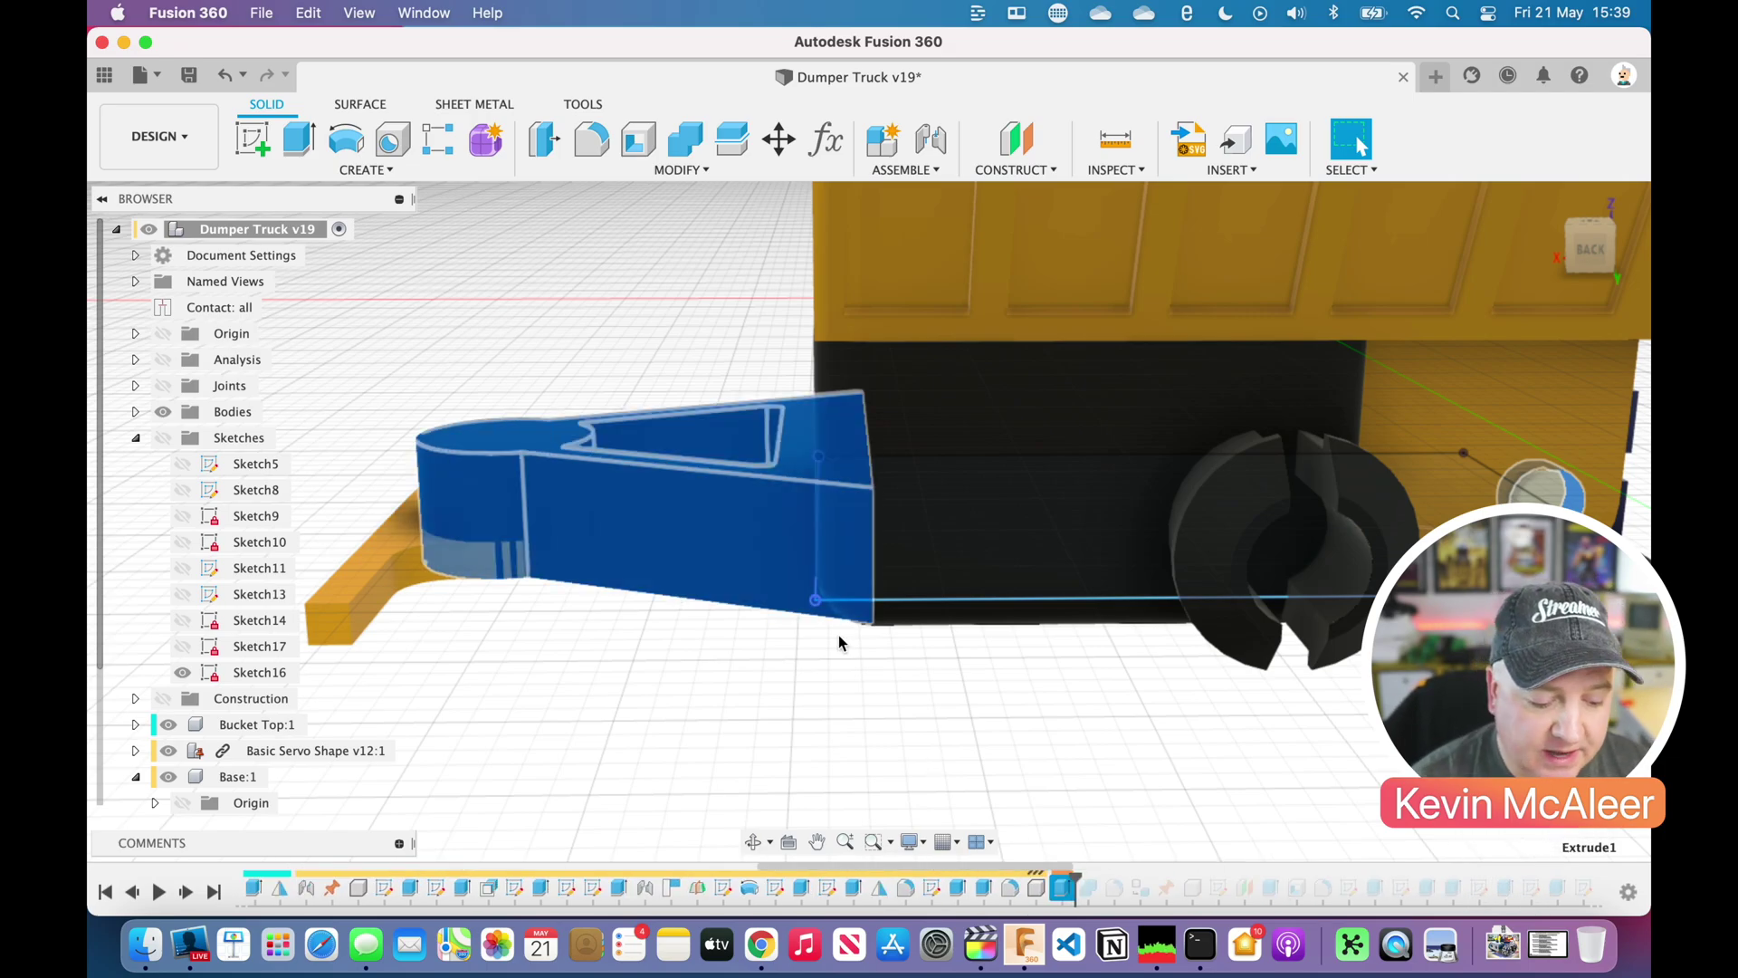
left_click_drag(1075, 878, 1087, 877)
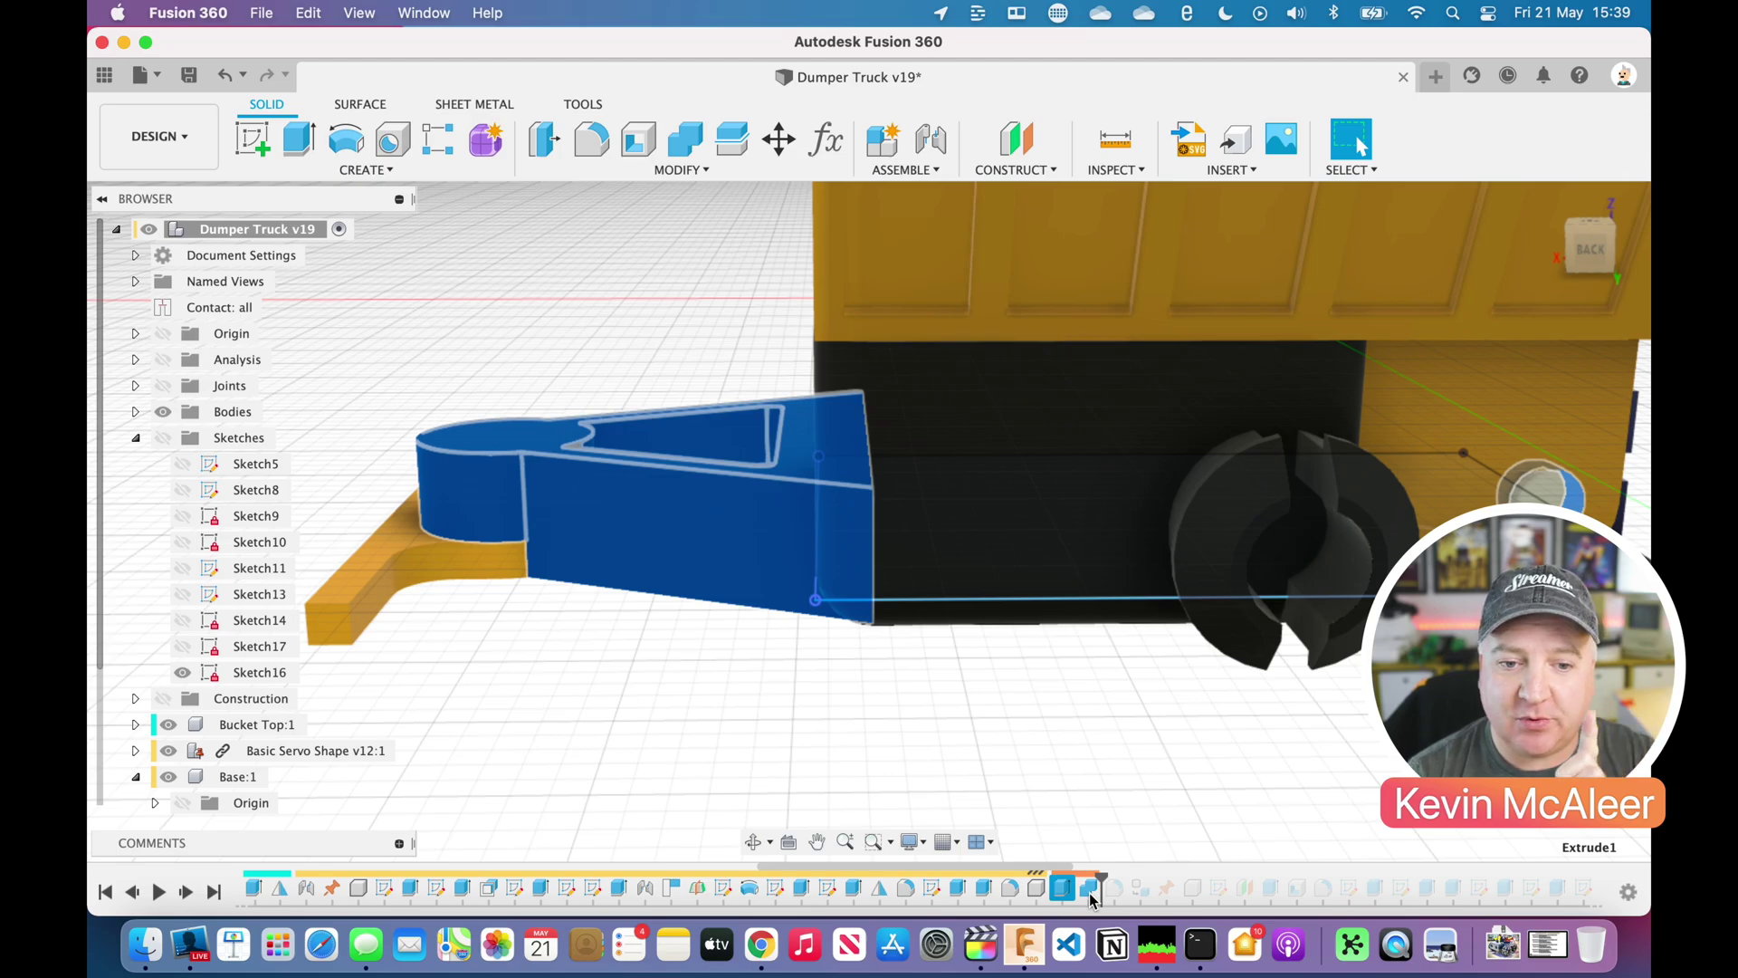
left_click_drag(1100, 876, 1127, 876)
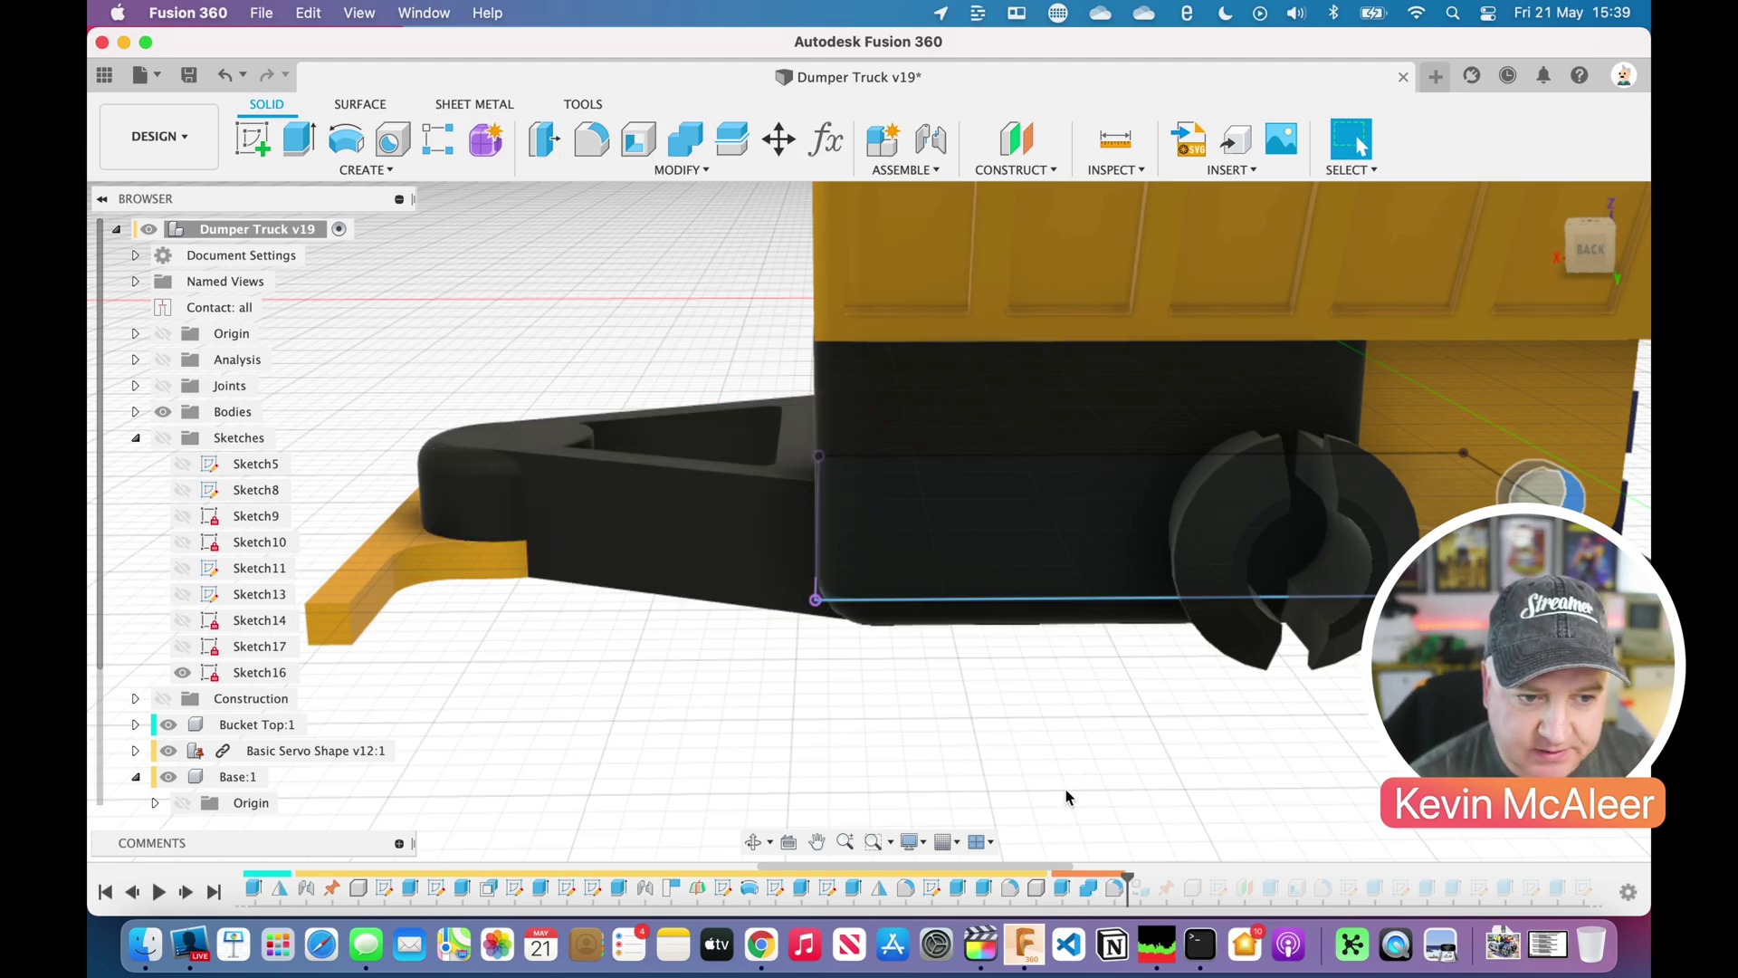
left_click_drag(1129, 877, 1140, 901)
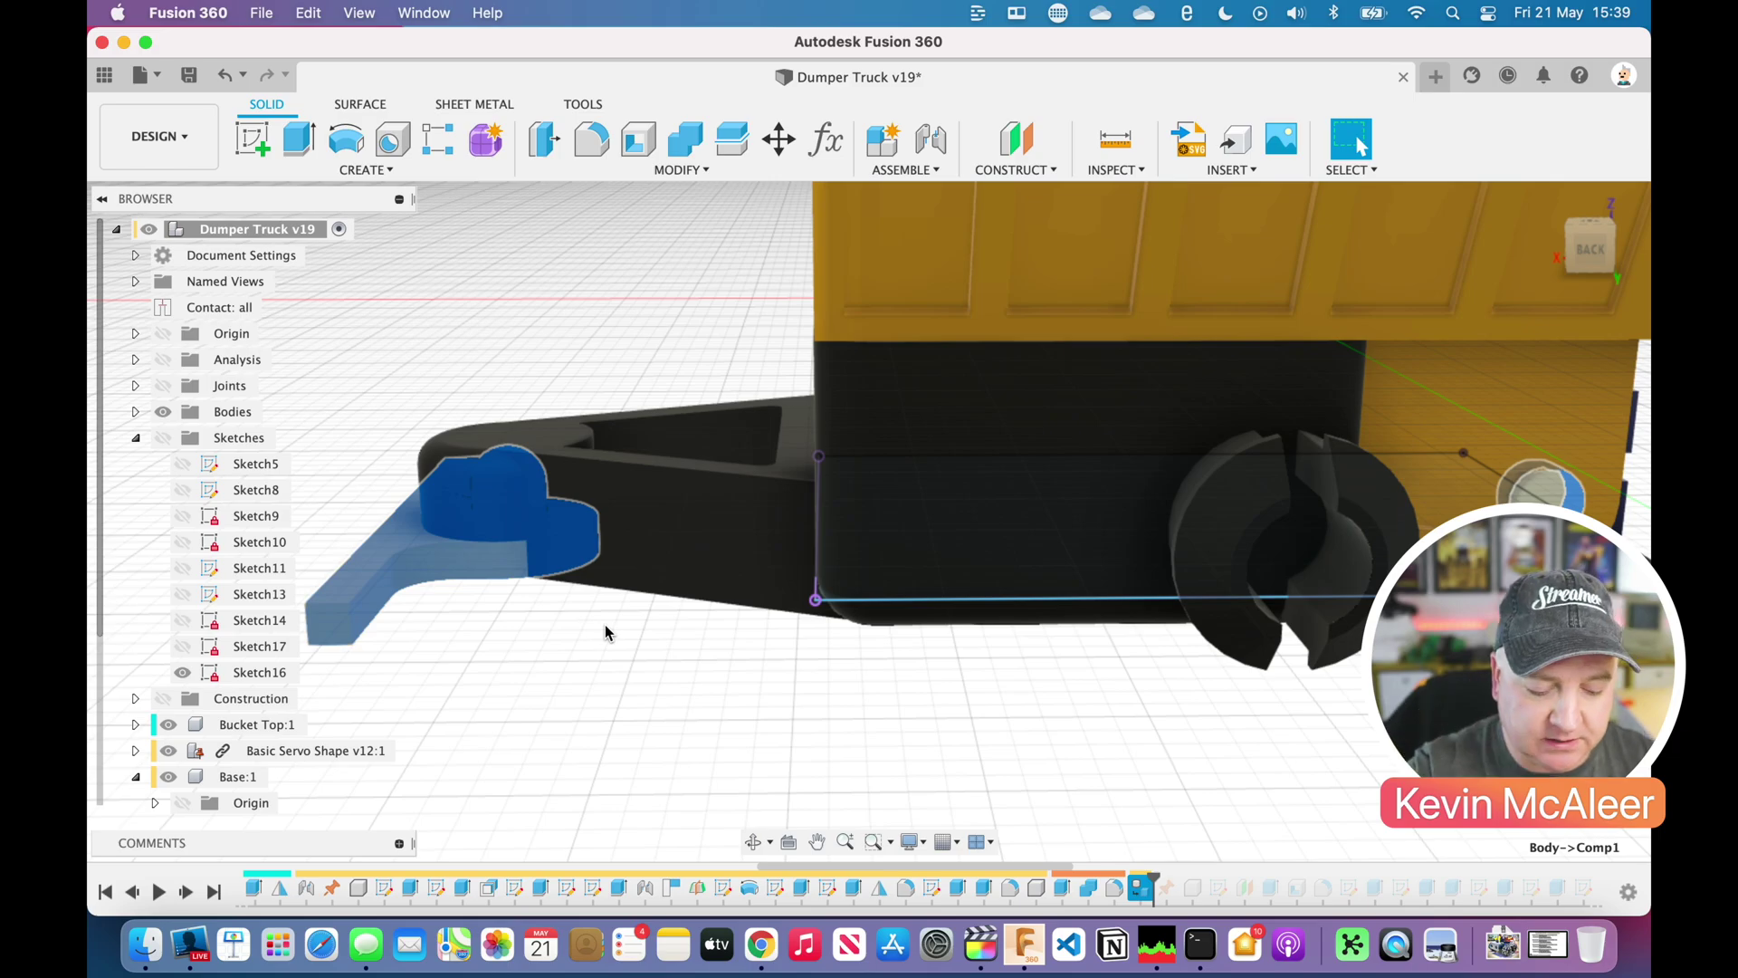
- Roll the timeline forward to the SMARS Dummy component and locate it in the component tree
left_click_drag(1142, 878, 1195, 894)
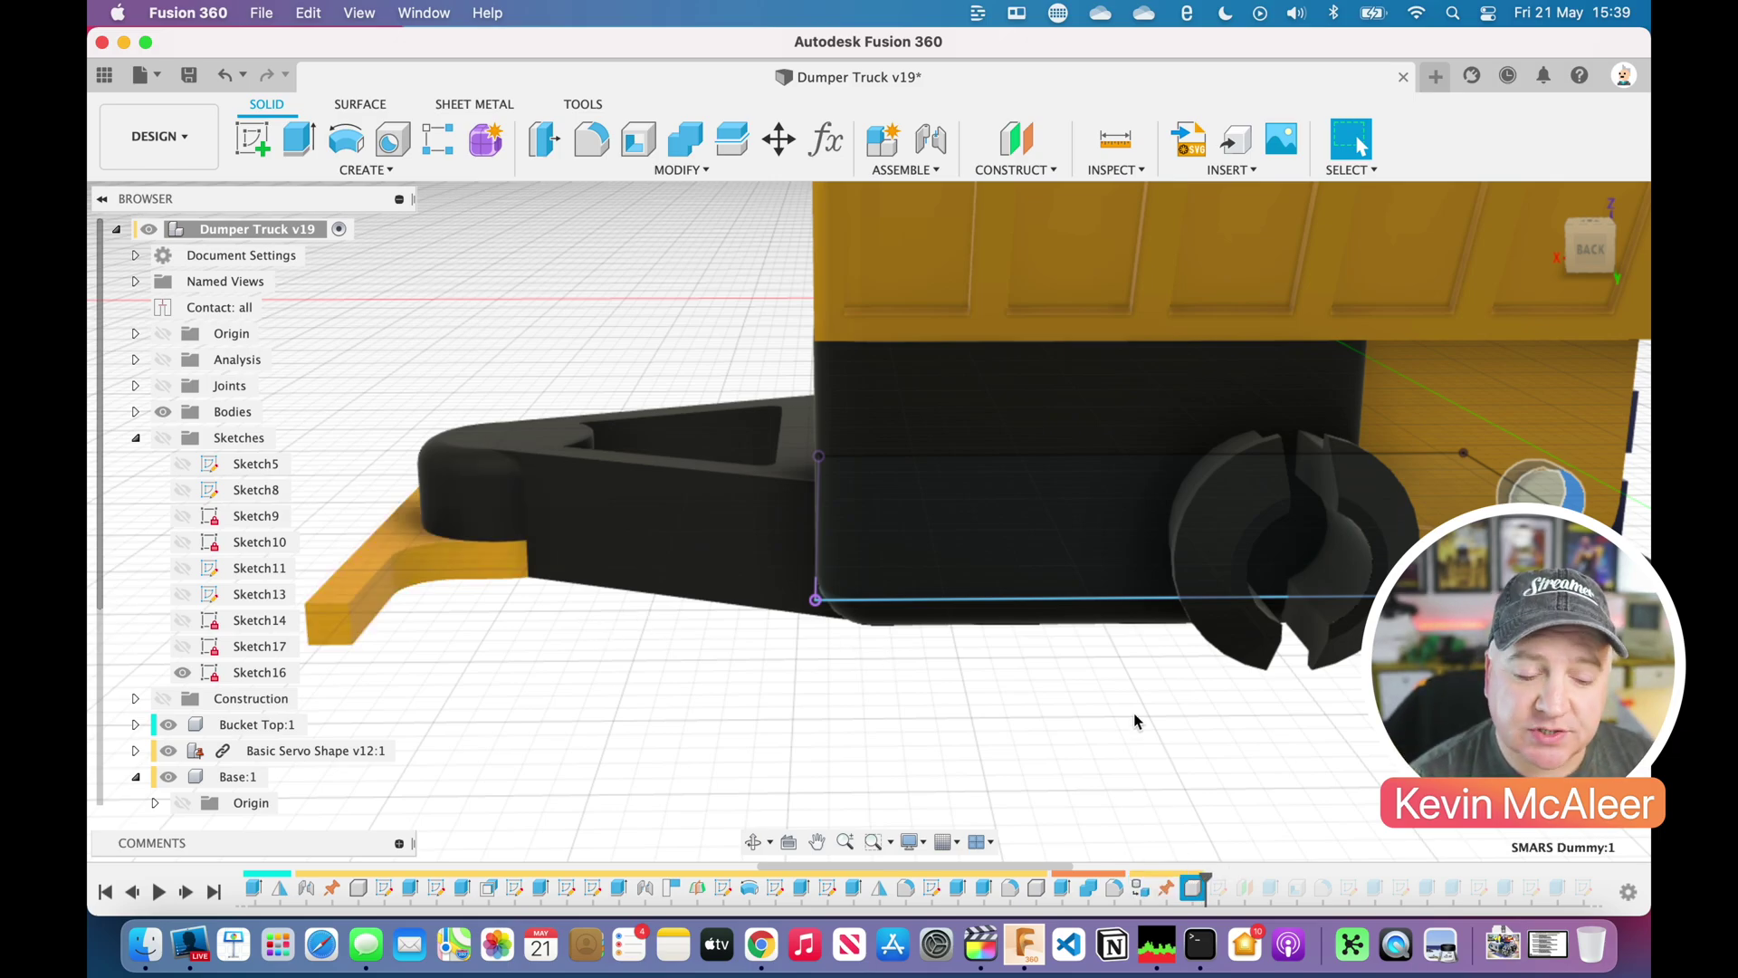
scroll(1135, 721, "left", 5)
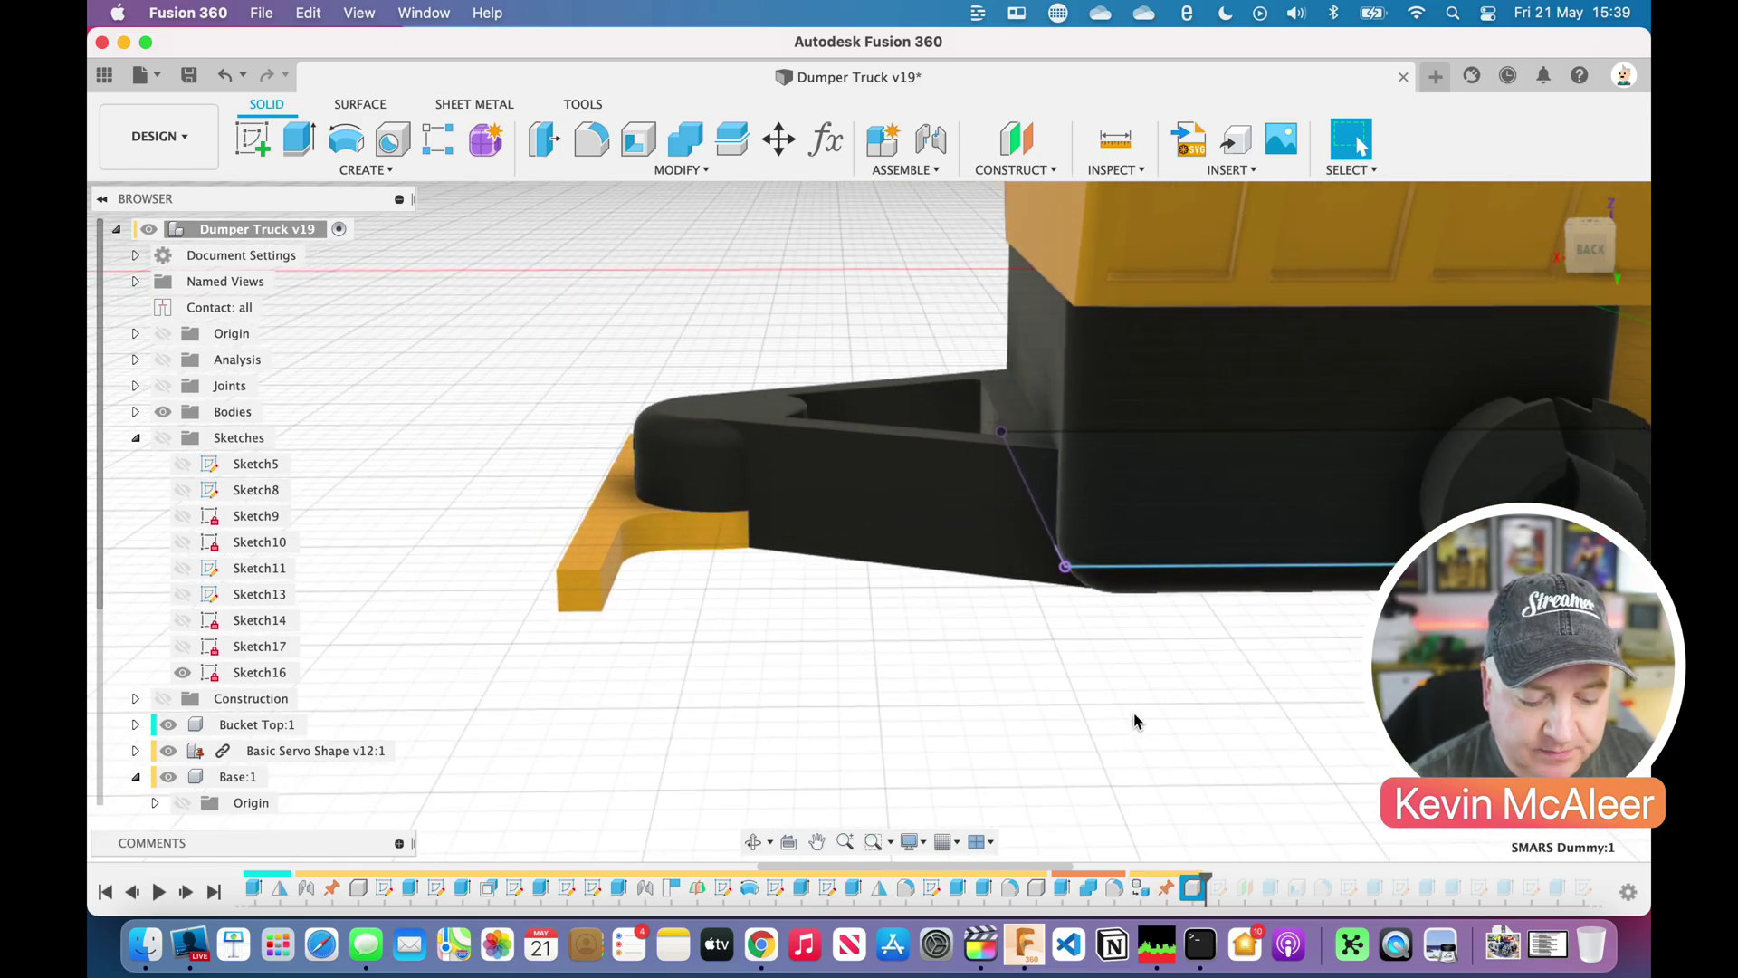
scroll(1134, 713, "left", 3)
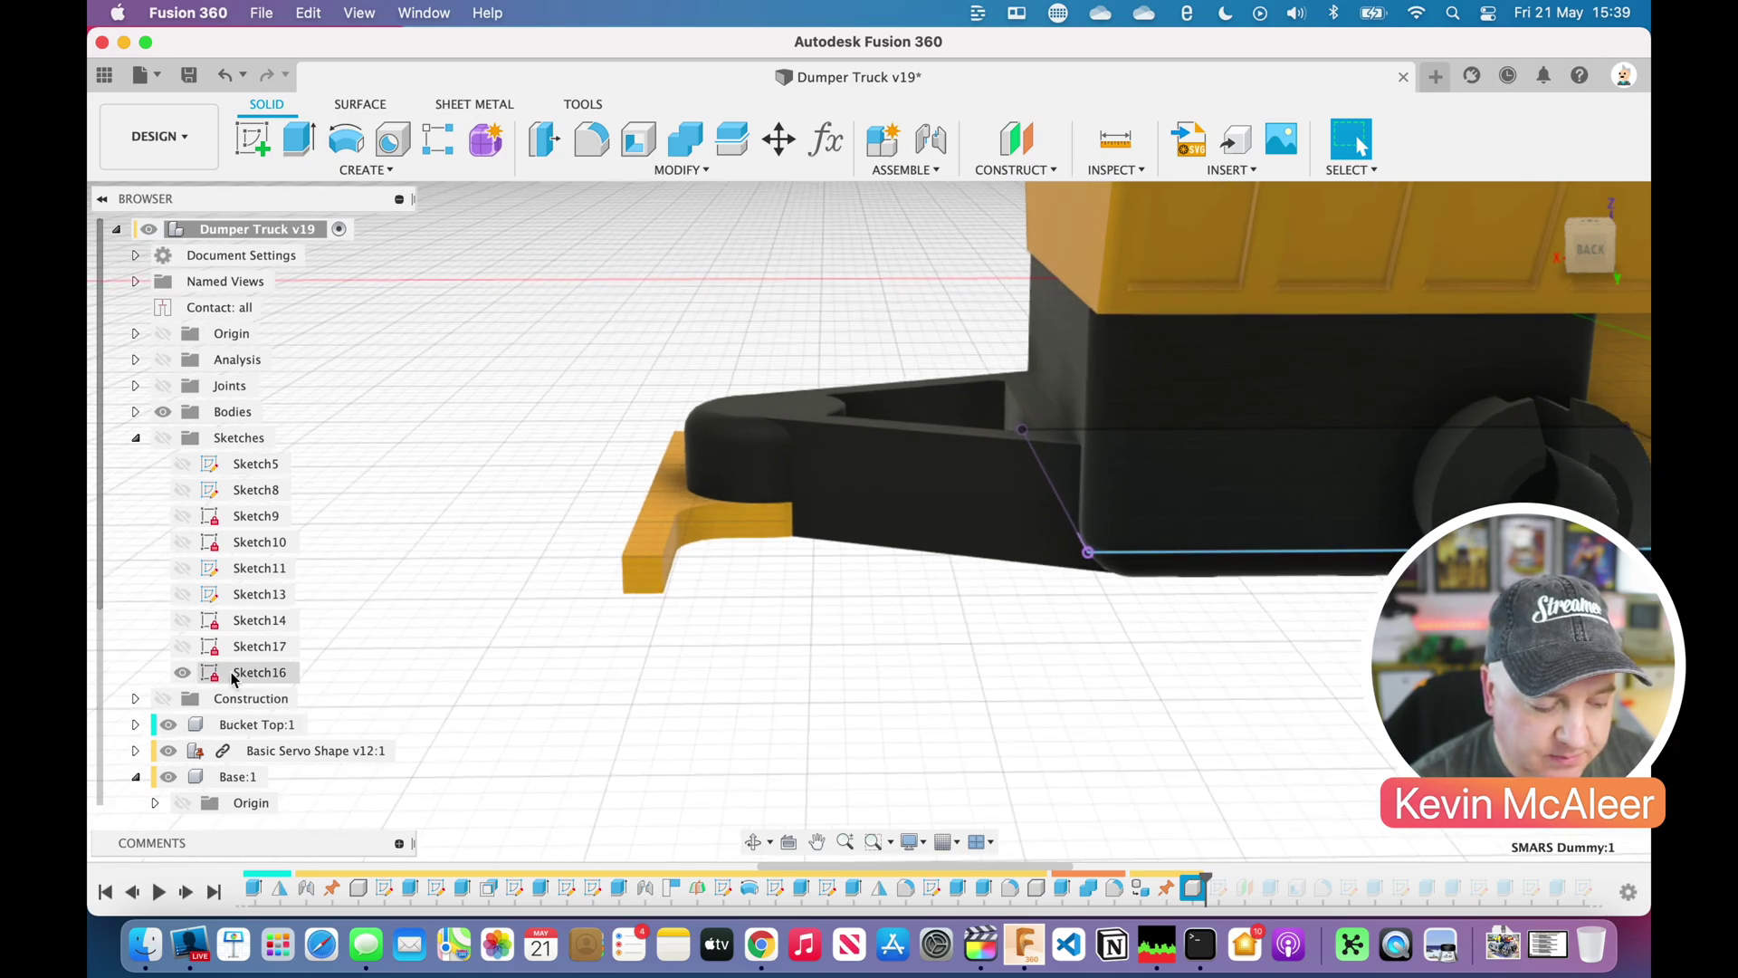
scroll(234, 678, "down", 3)
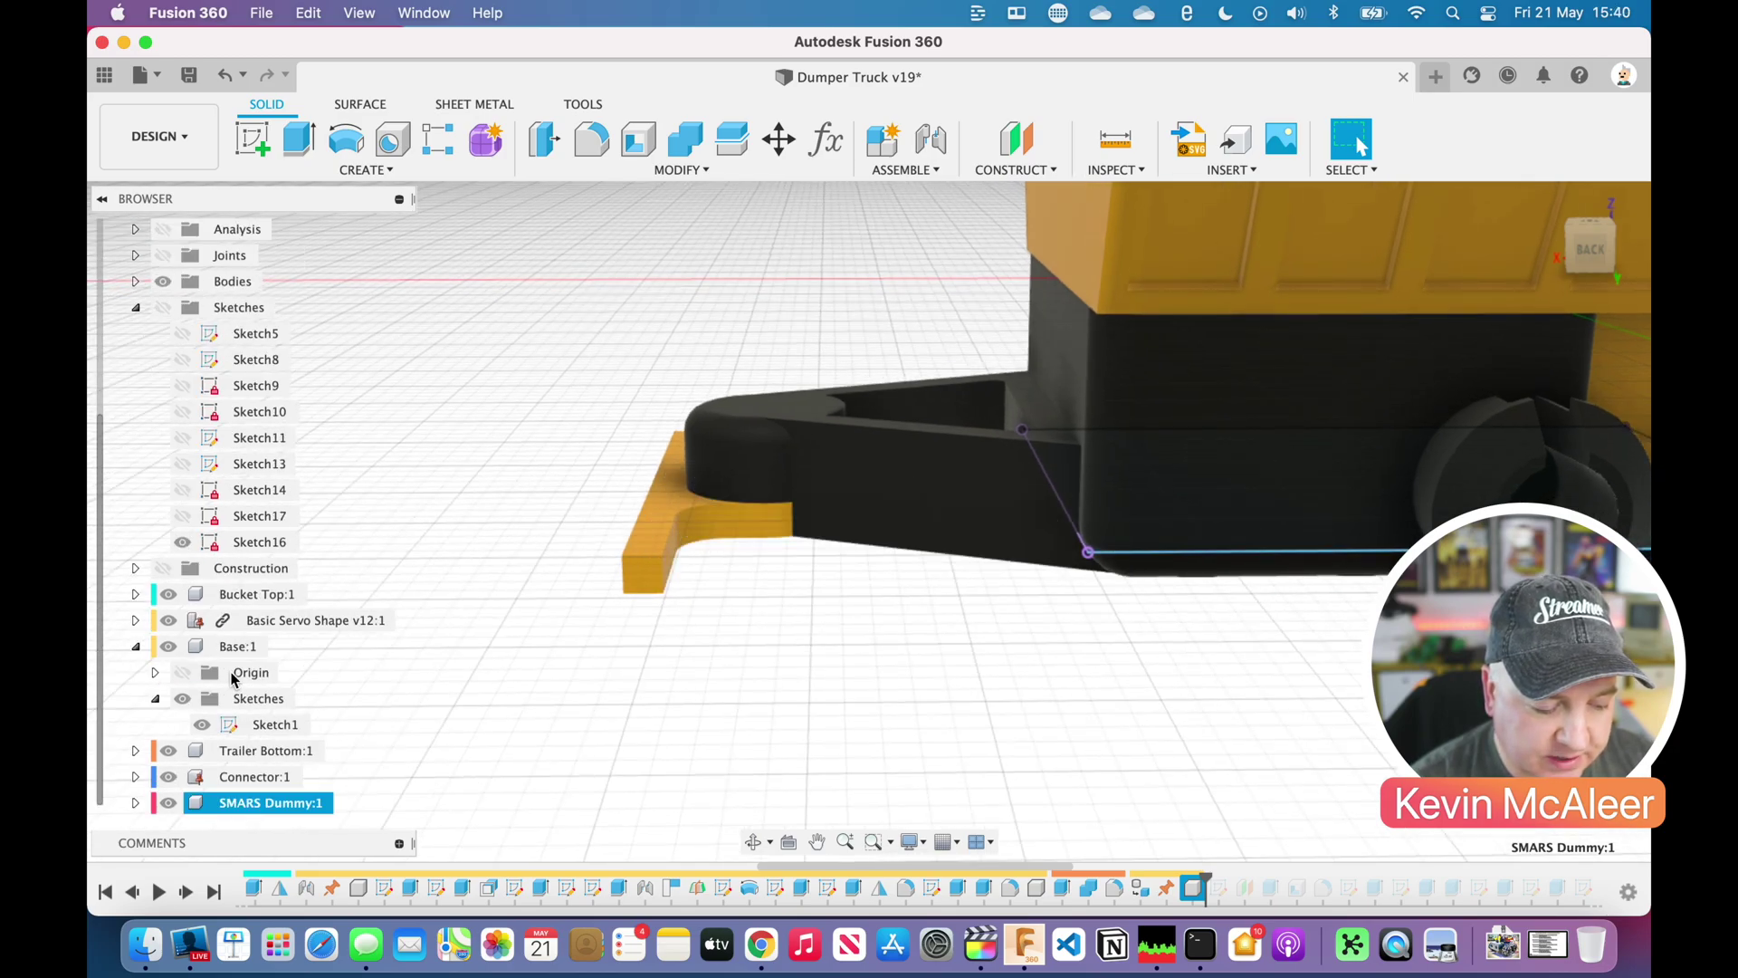
- Roll the timeline forward through the SMARS Dummy's Sketch1, box extrusion, hollowing and rounded corners to Sketch2 and the following cut
left_click(1218, 887)
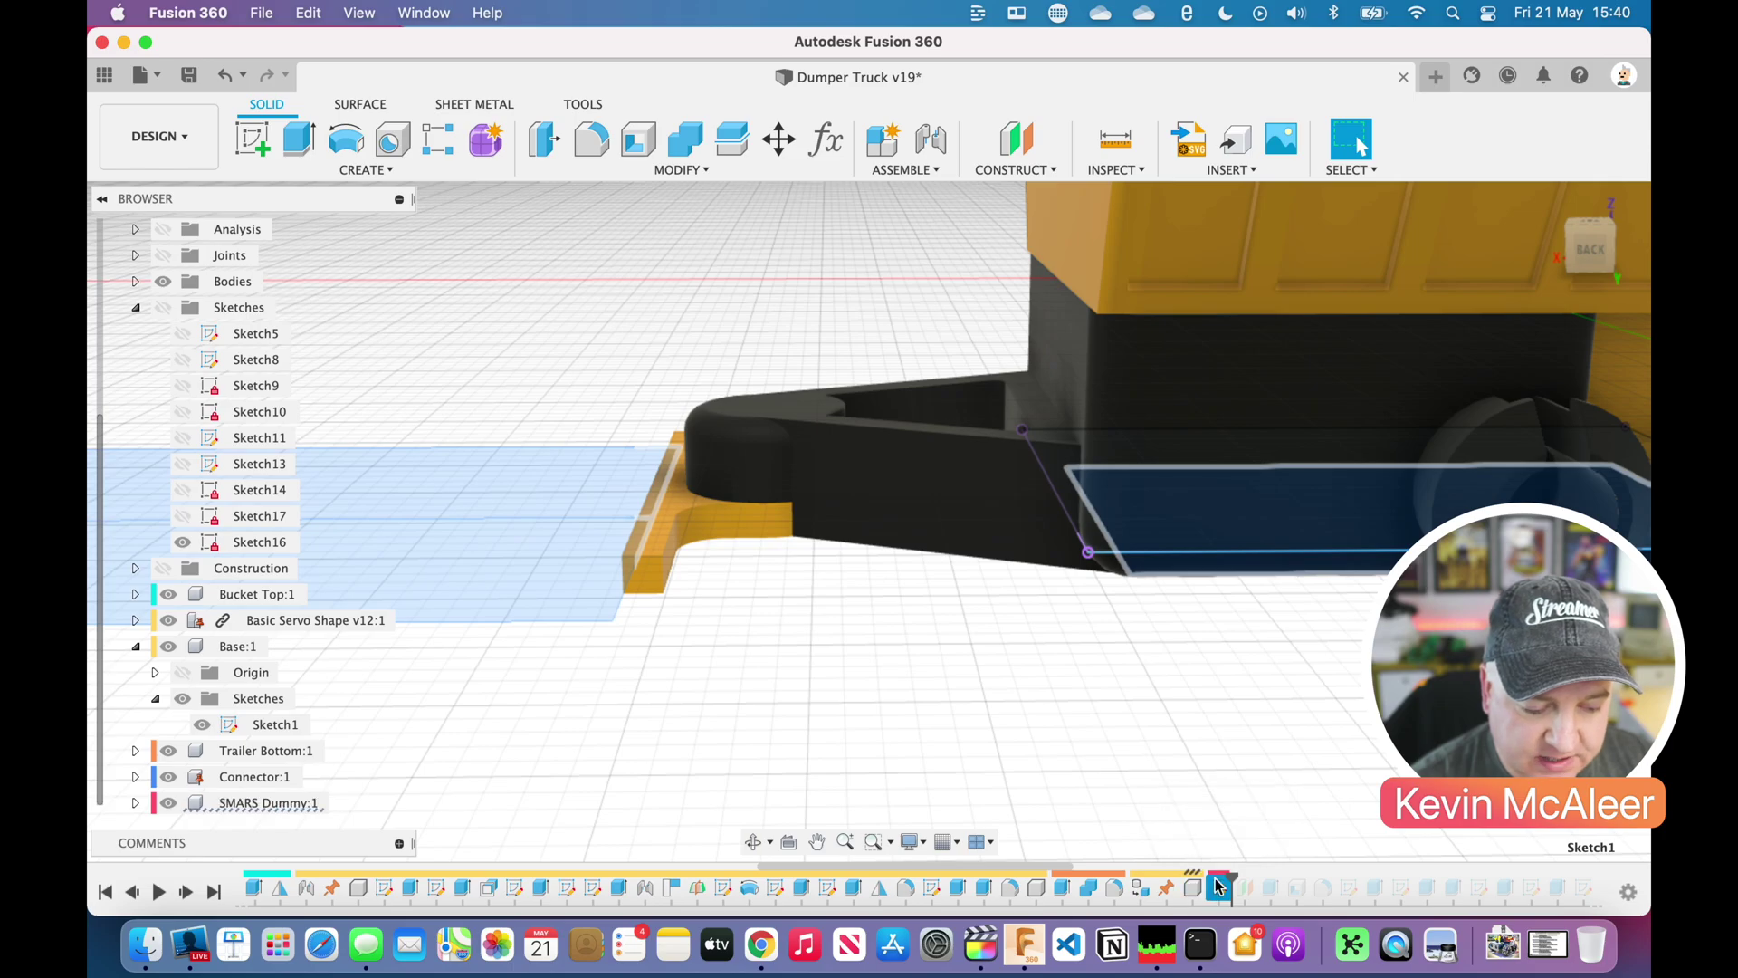
scroll(1207, 776, "left", 3)
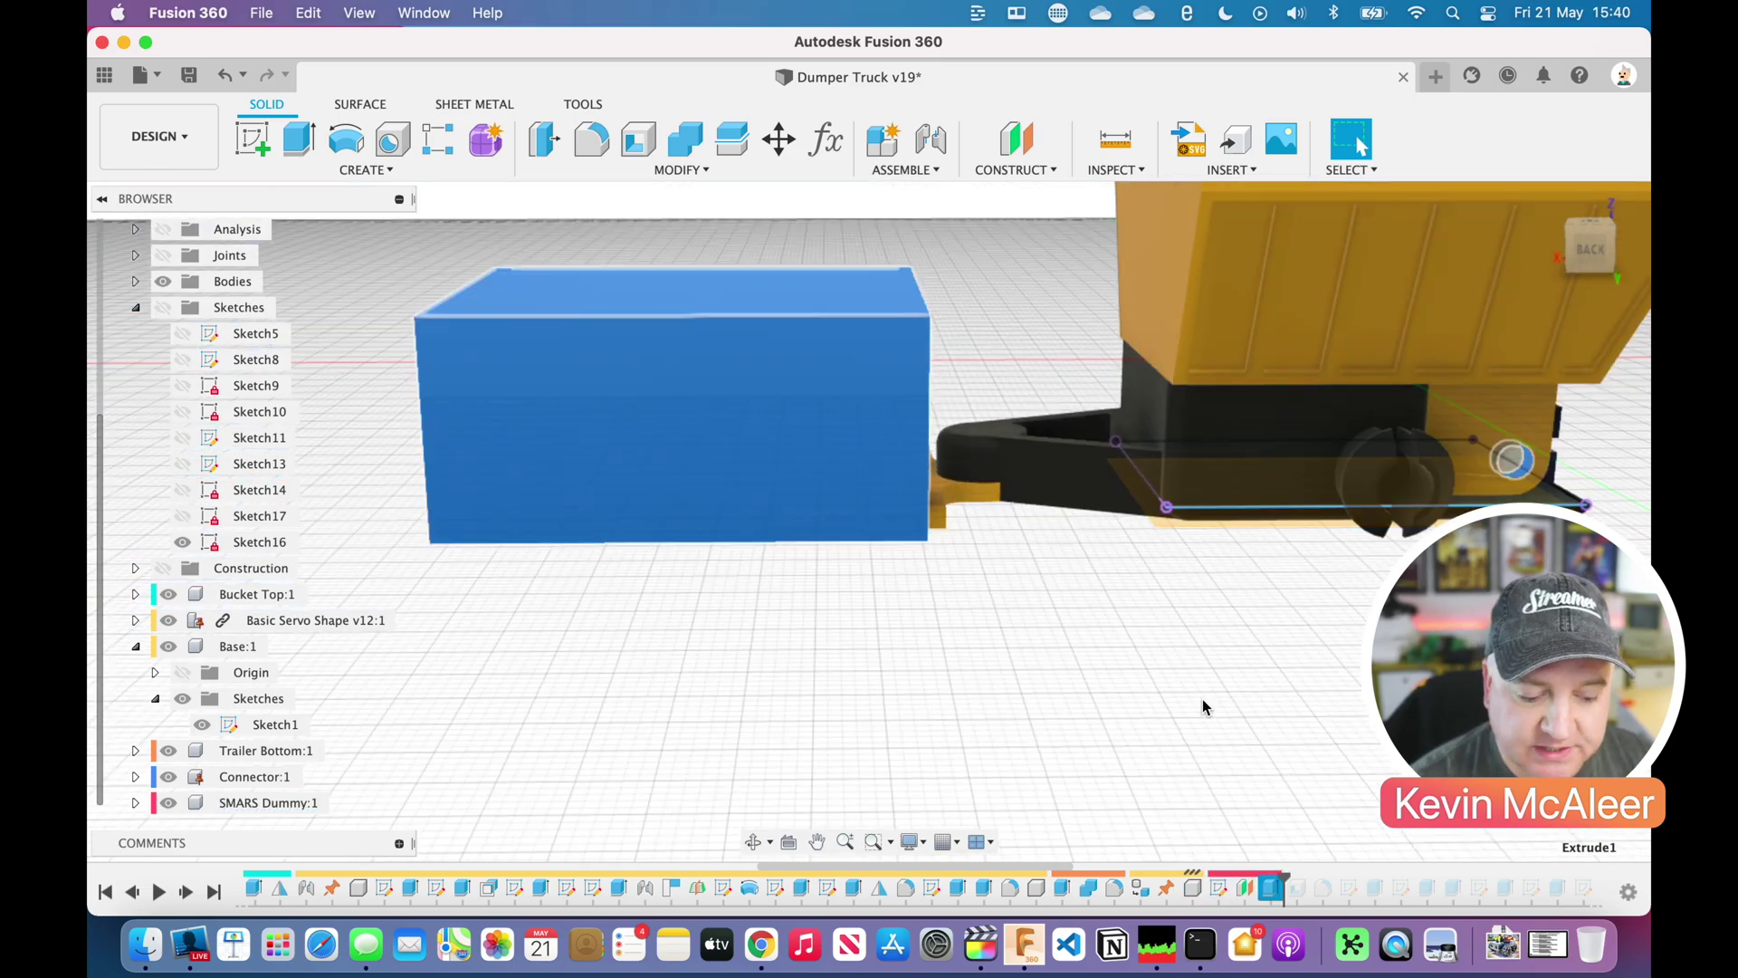
scroll(1203, 706, "up", 1)
left_click_drag(1283, 876, 1373, 874)
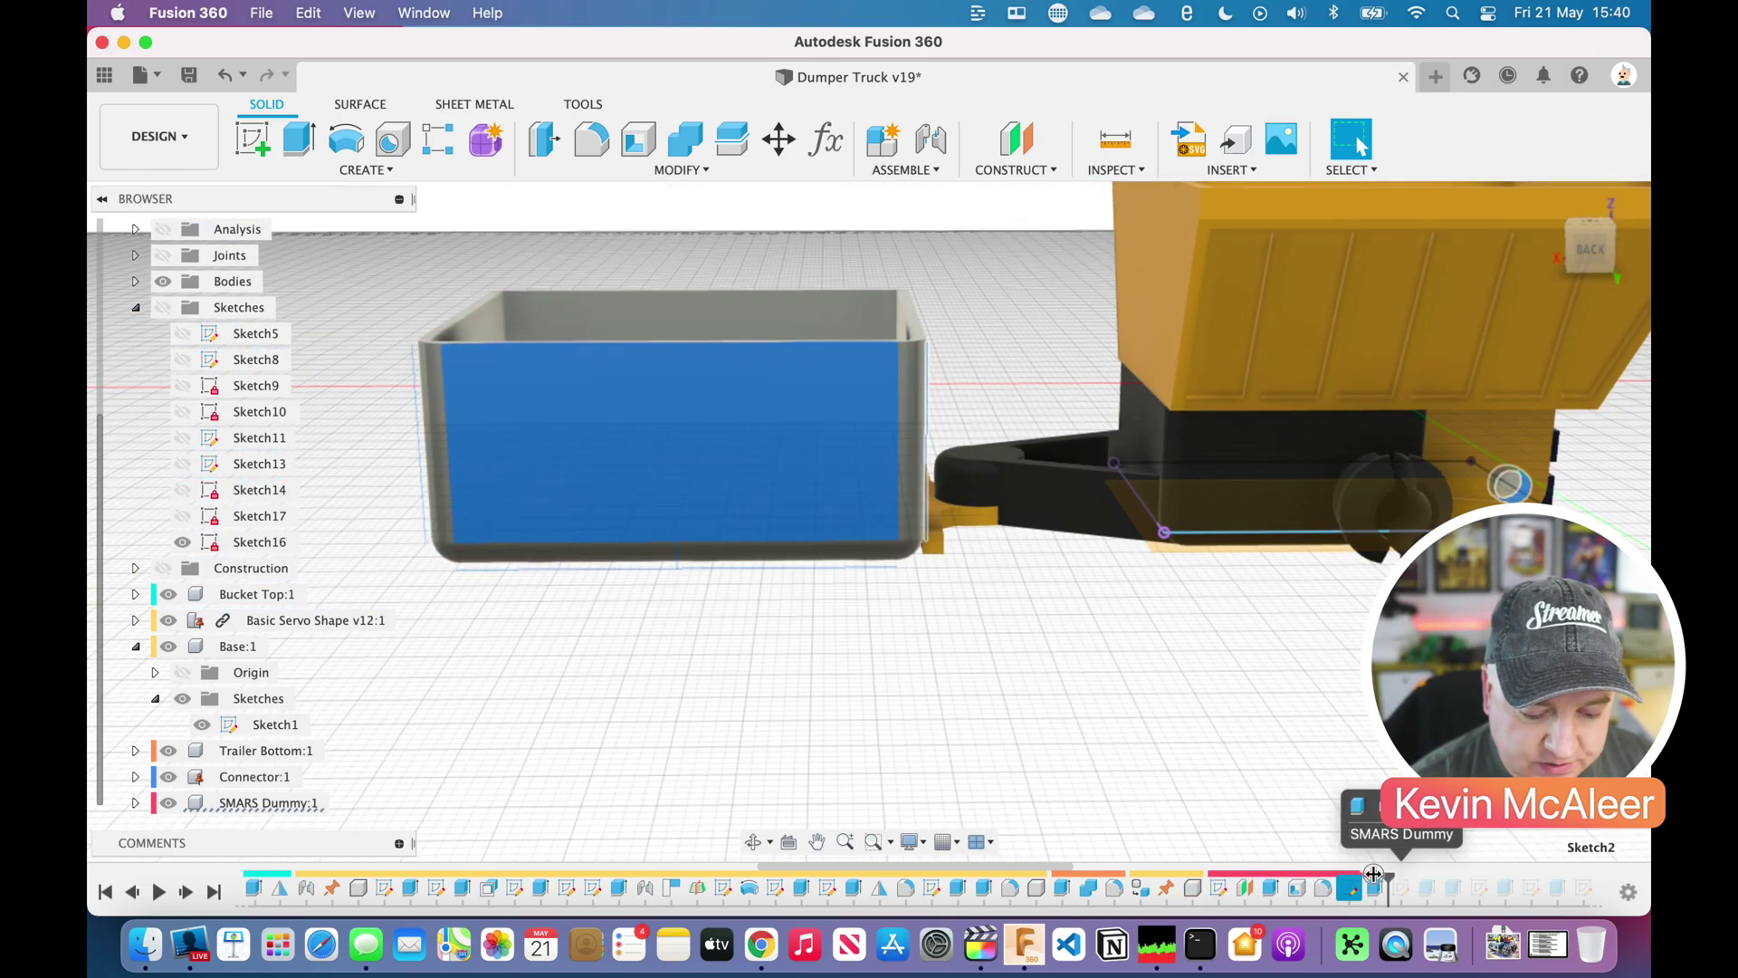
left_click_drag(1389, 876, 1414, 876)
- Roll the timeline forward through the connector's plate extrusion to Extrude2, and inspect the clip over the dummy chassis wall
left_click(1035, 895)
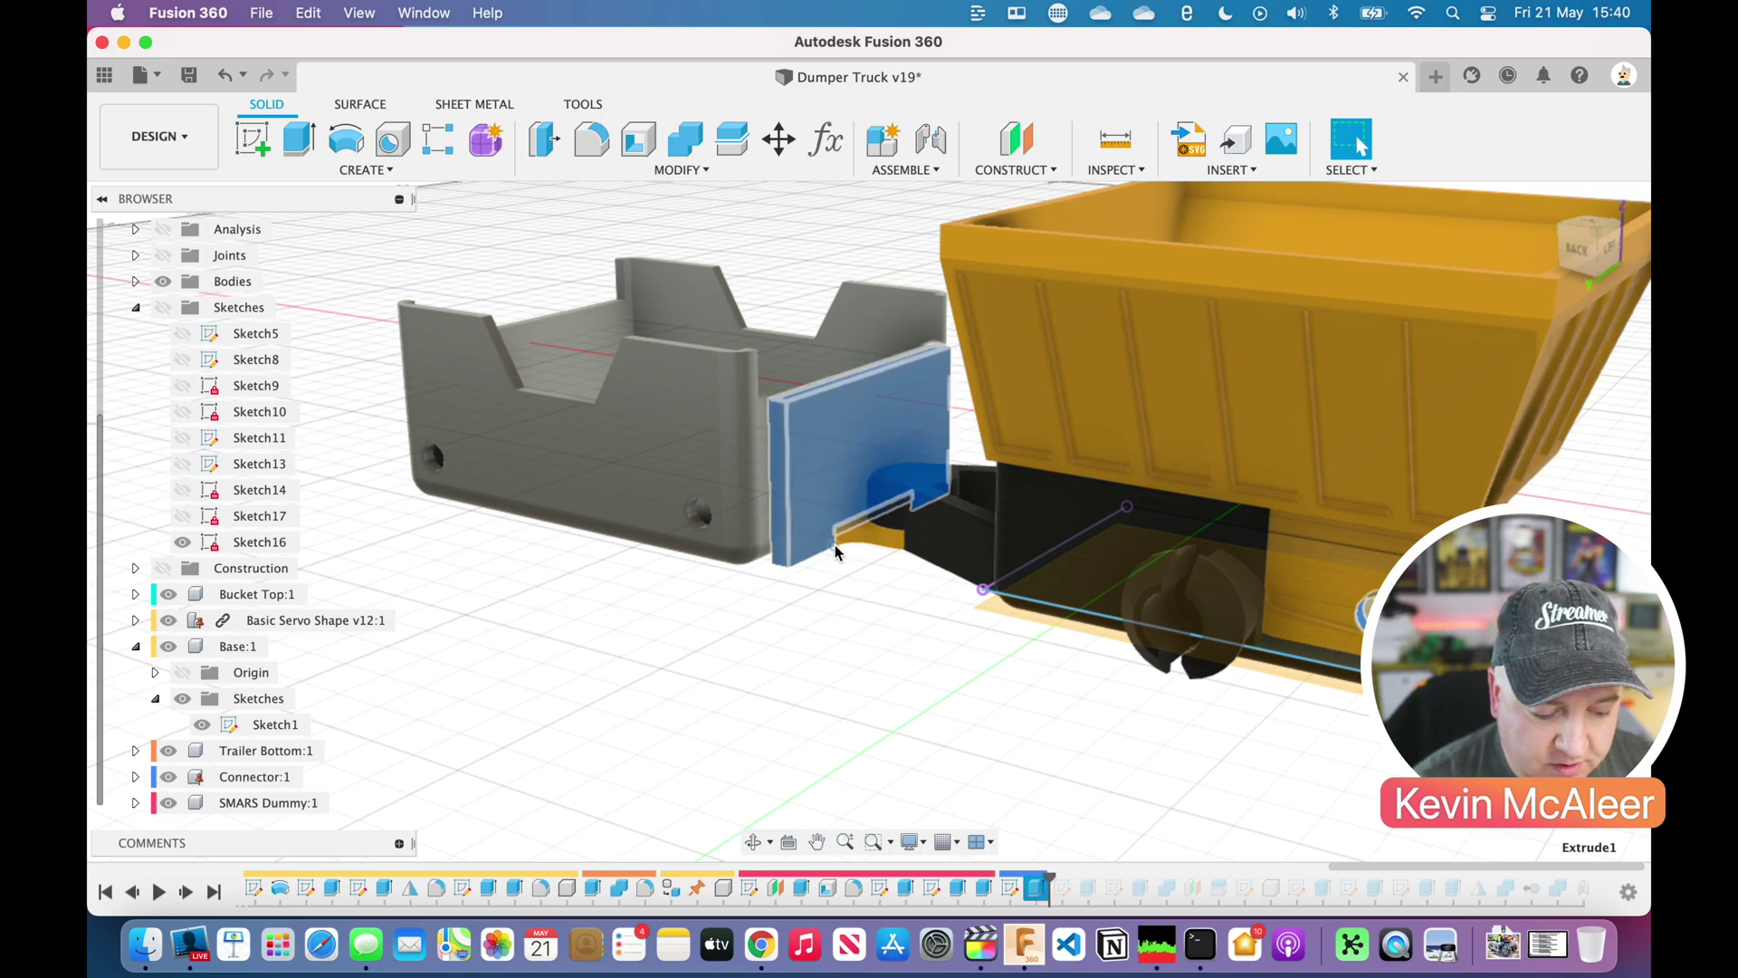
left_click_drag(1050, 885, 1100, 892)
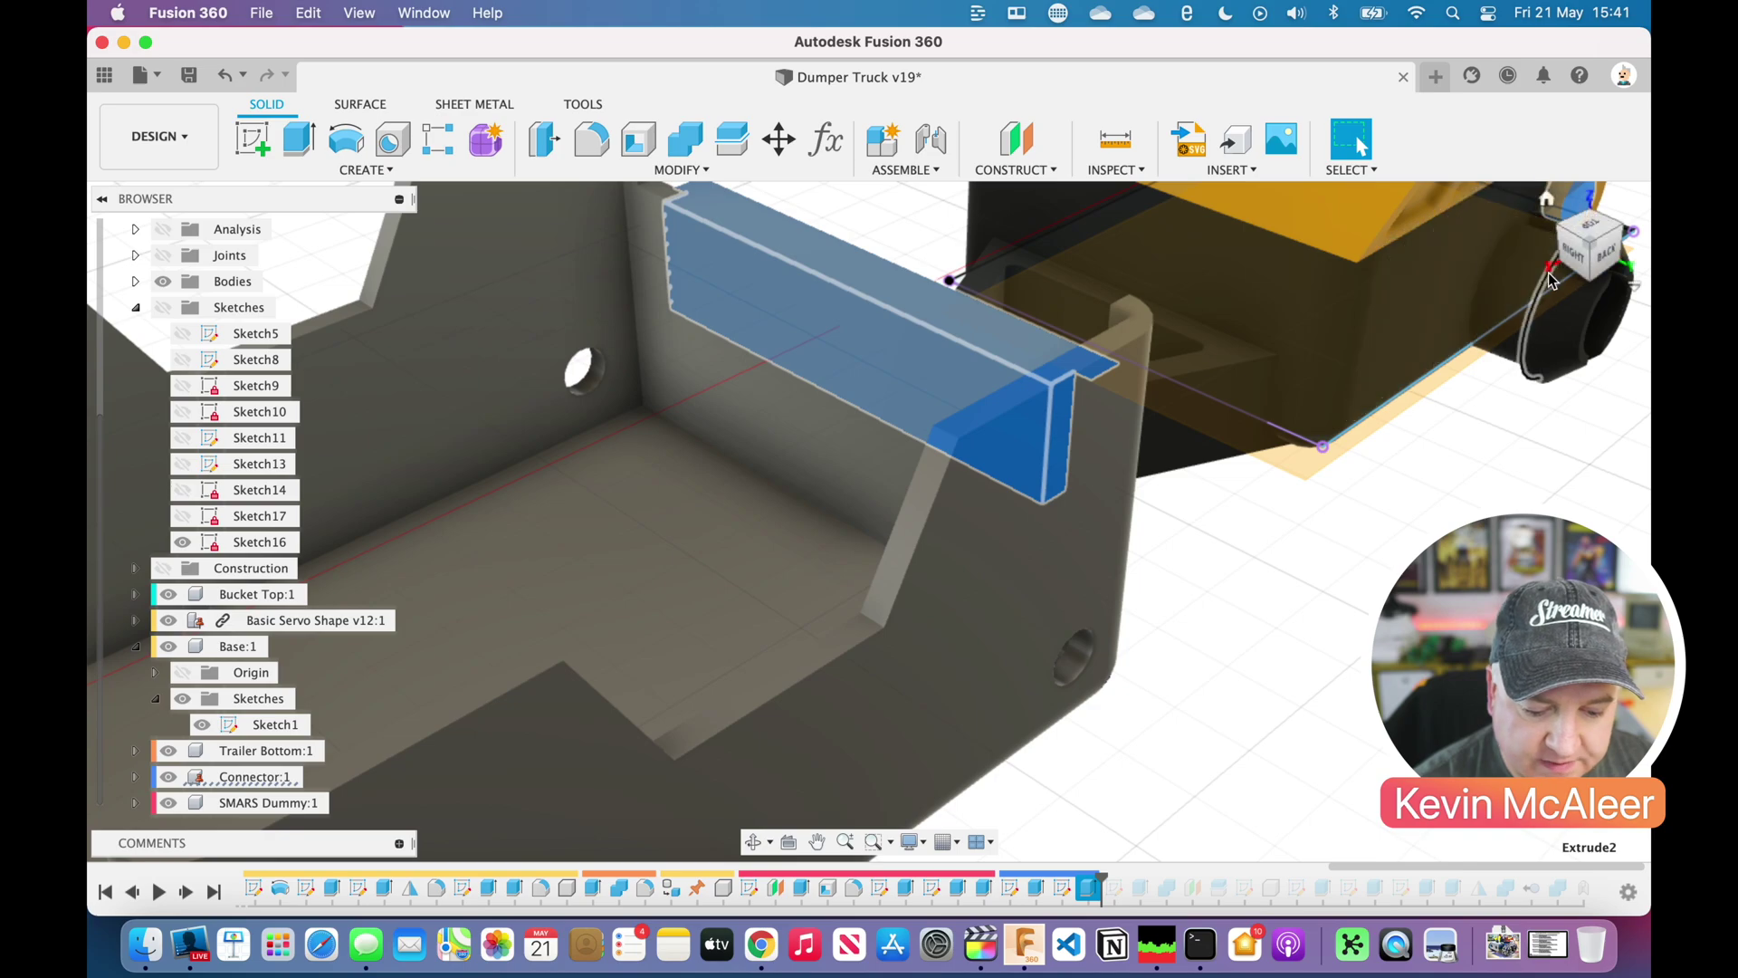
left_click_drag(1576, 245, 1538, 274)
middle_click_drag(1537, 274, 1132, 471, "shift")
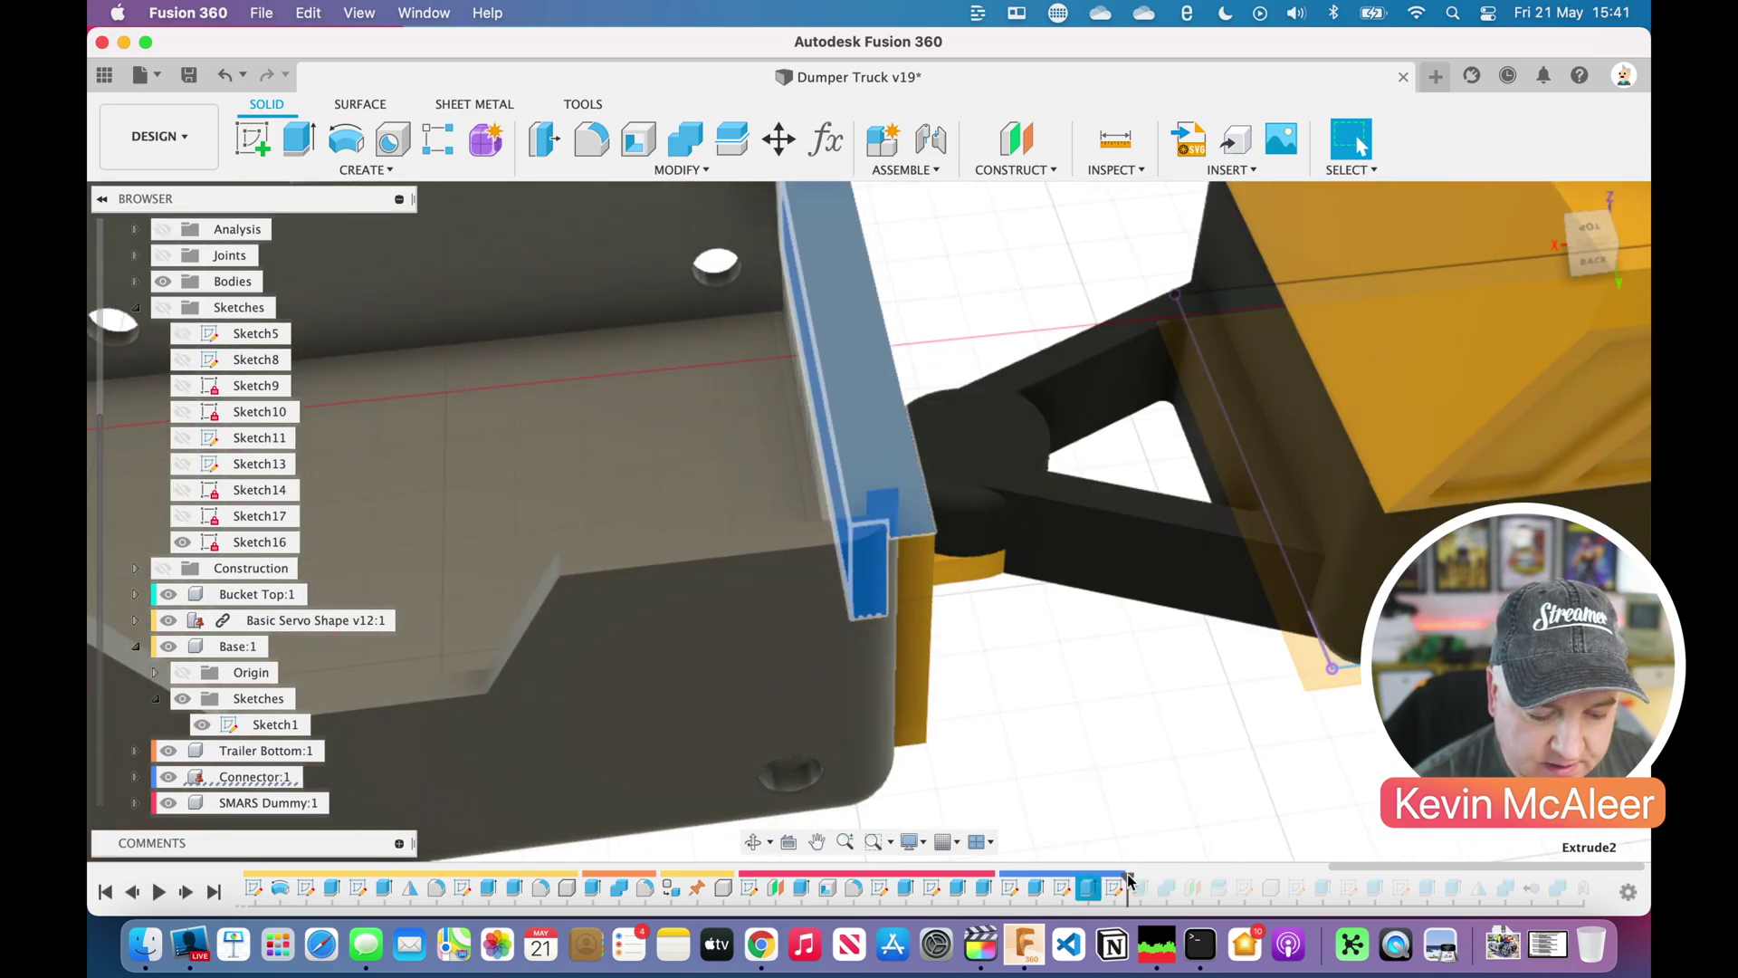
- Roll the timeline forward past the connector's remaining sketch and extrusion to Combine2 and construction Plane3, and clear the selection
left_click_drag(1103, 874, 1145, 896)
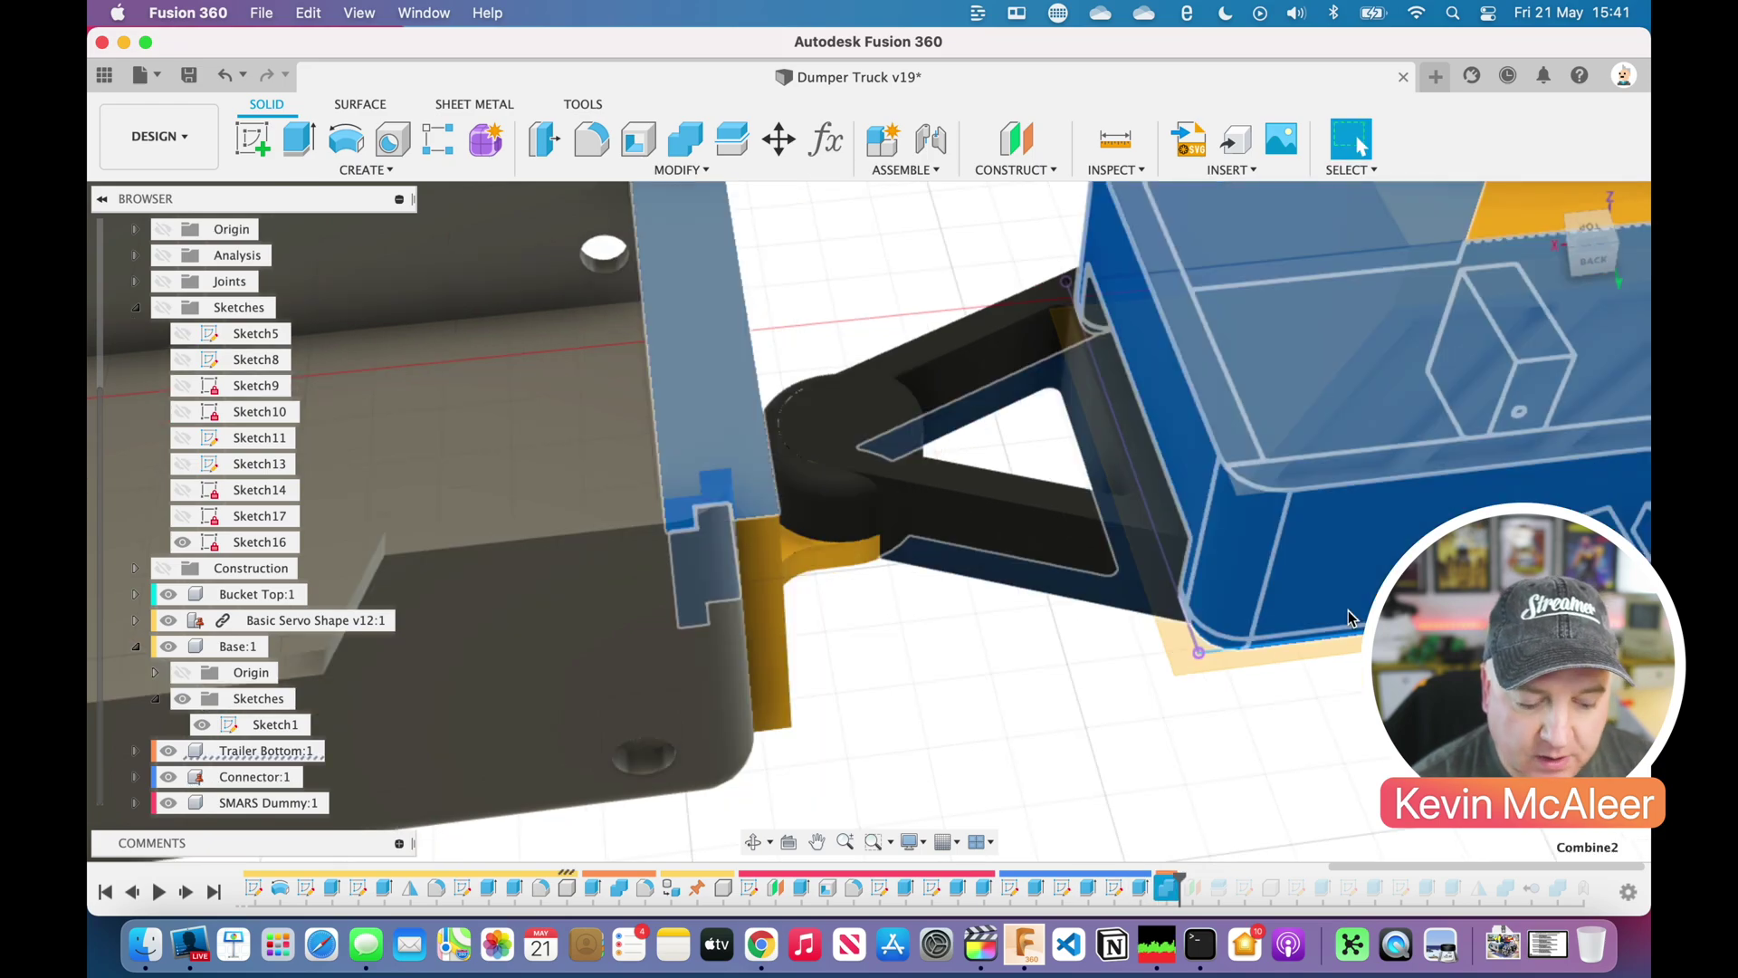
scroll(1348, 618, "right", 4)
scroll(1349, 618, "down", 5)
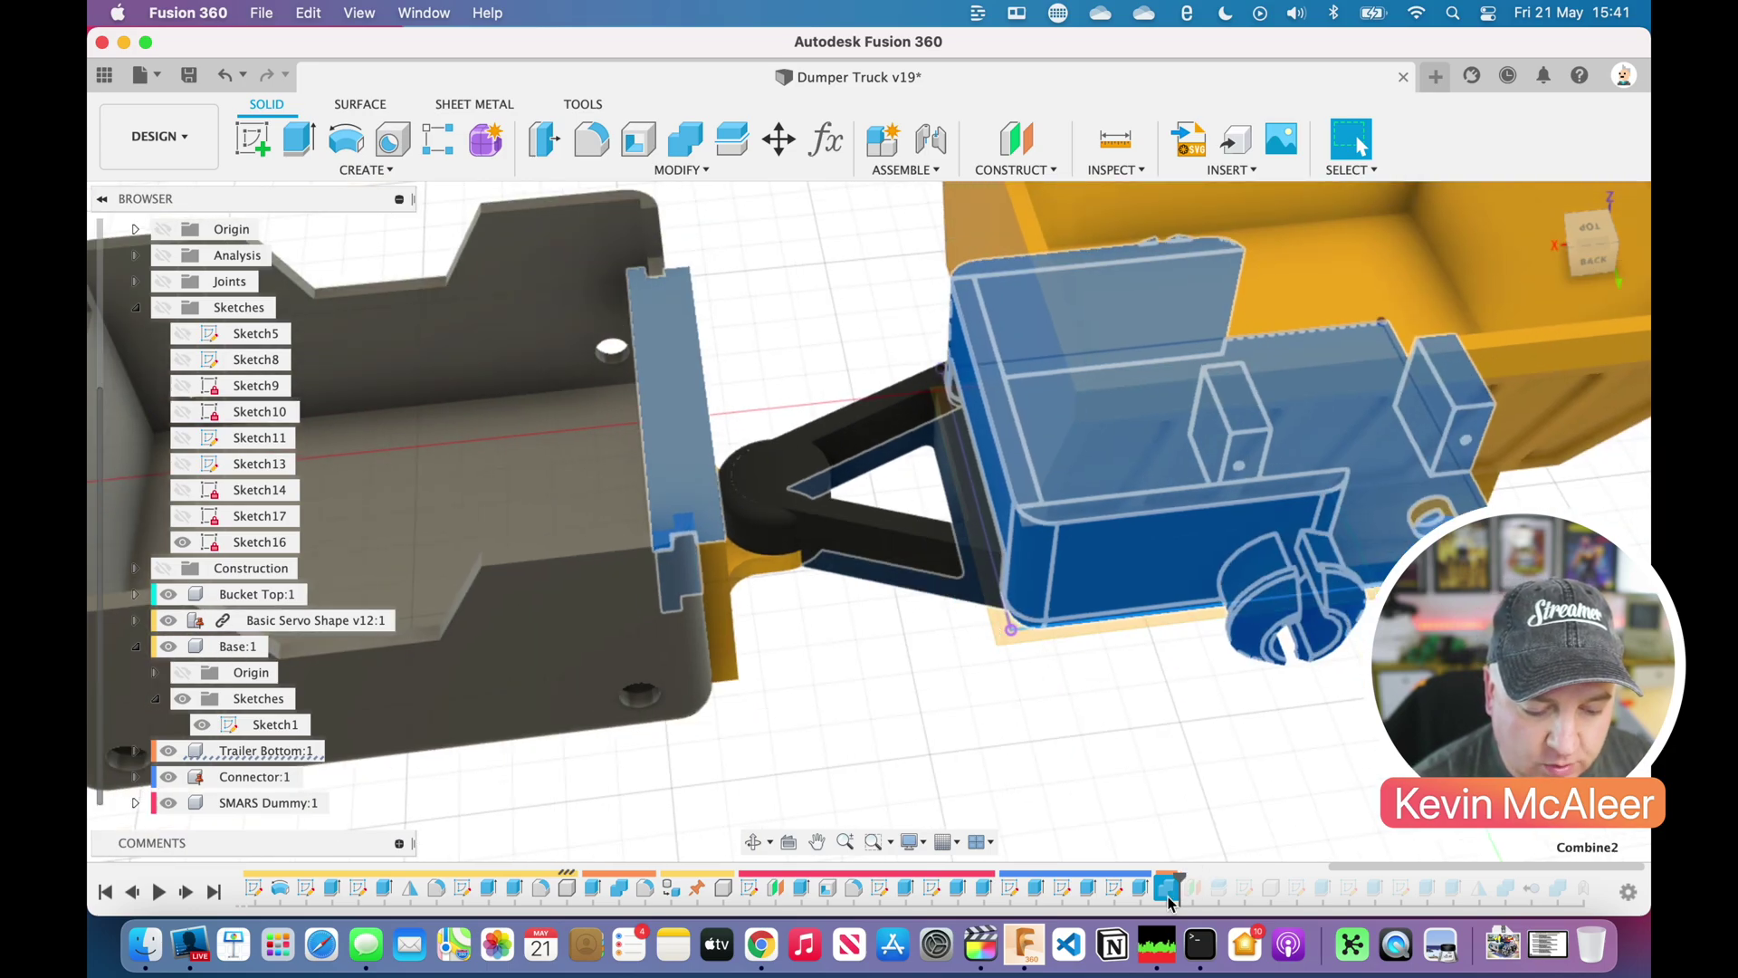
left_click_drag(1175, 892, 1200, 887)
scroll(1187, 784, "right", 5)
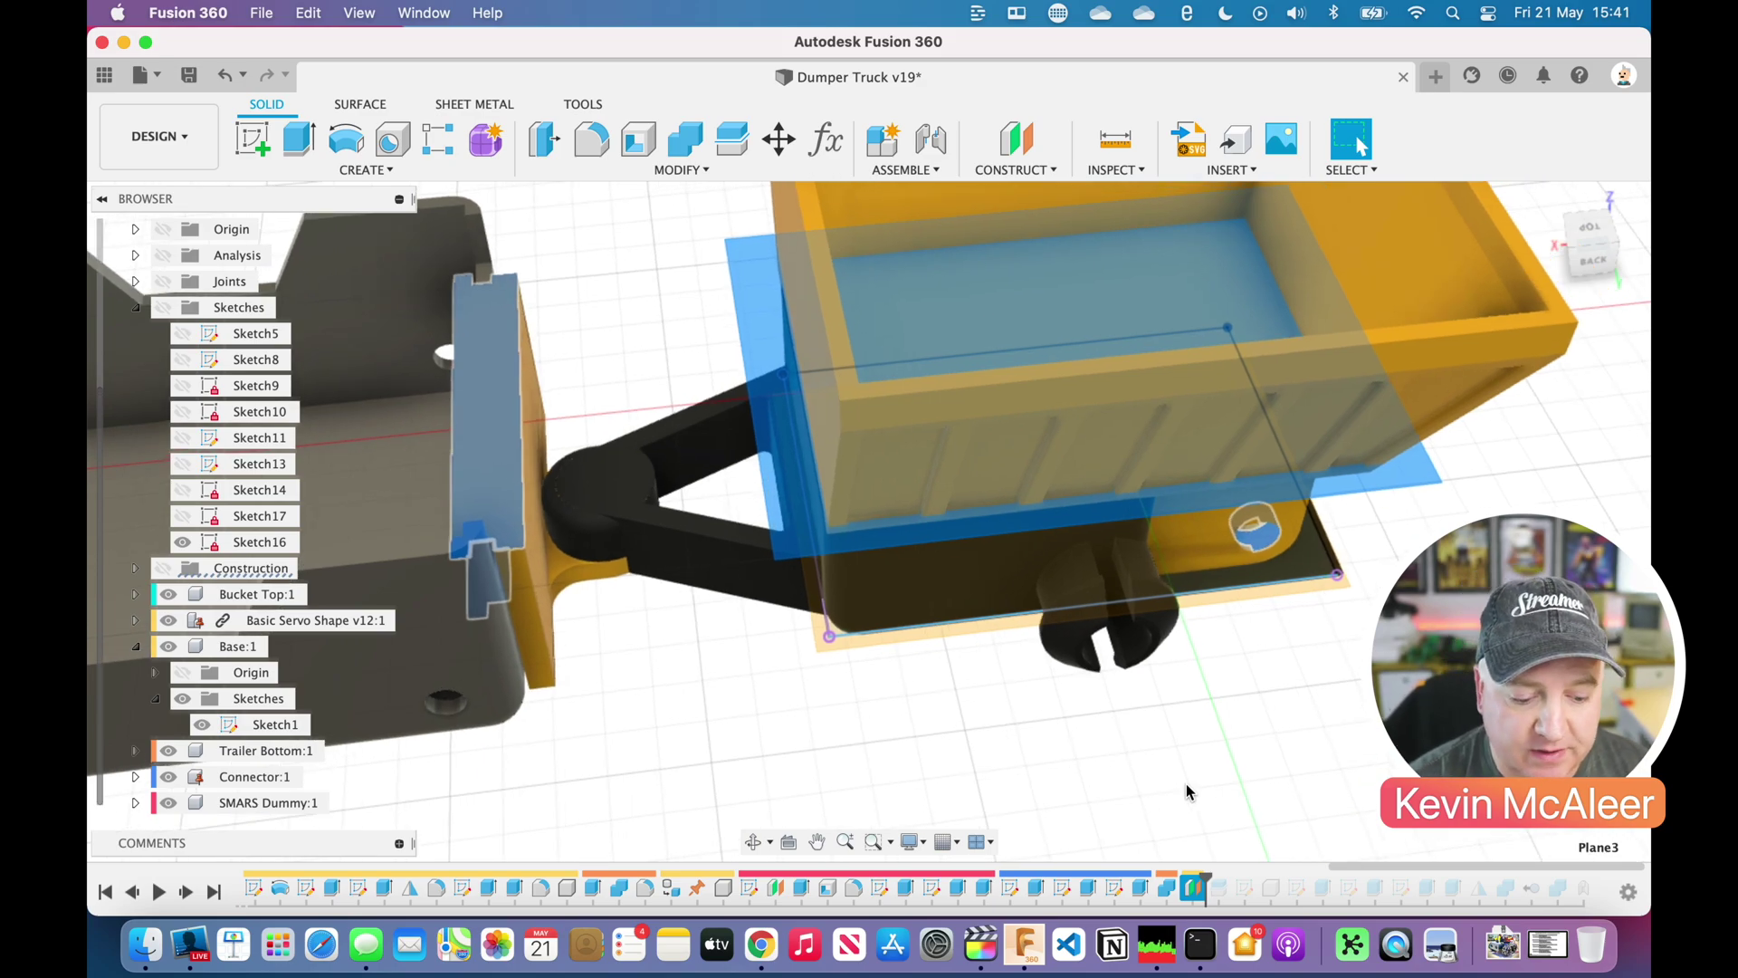
left_click(1186, 784)
- Isolate the Bucket Top component and inspect its interior, ribbed sides and pivot brackets from several angles
mouse_move(1601, 237)
left_mouse_down()
mouse_move(1472, 177)
mouse_move(1468, 217)
left_mouse_up()
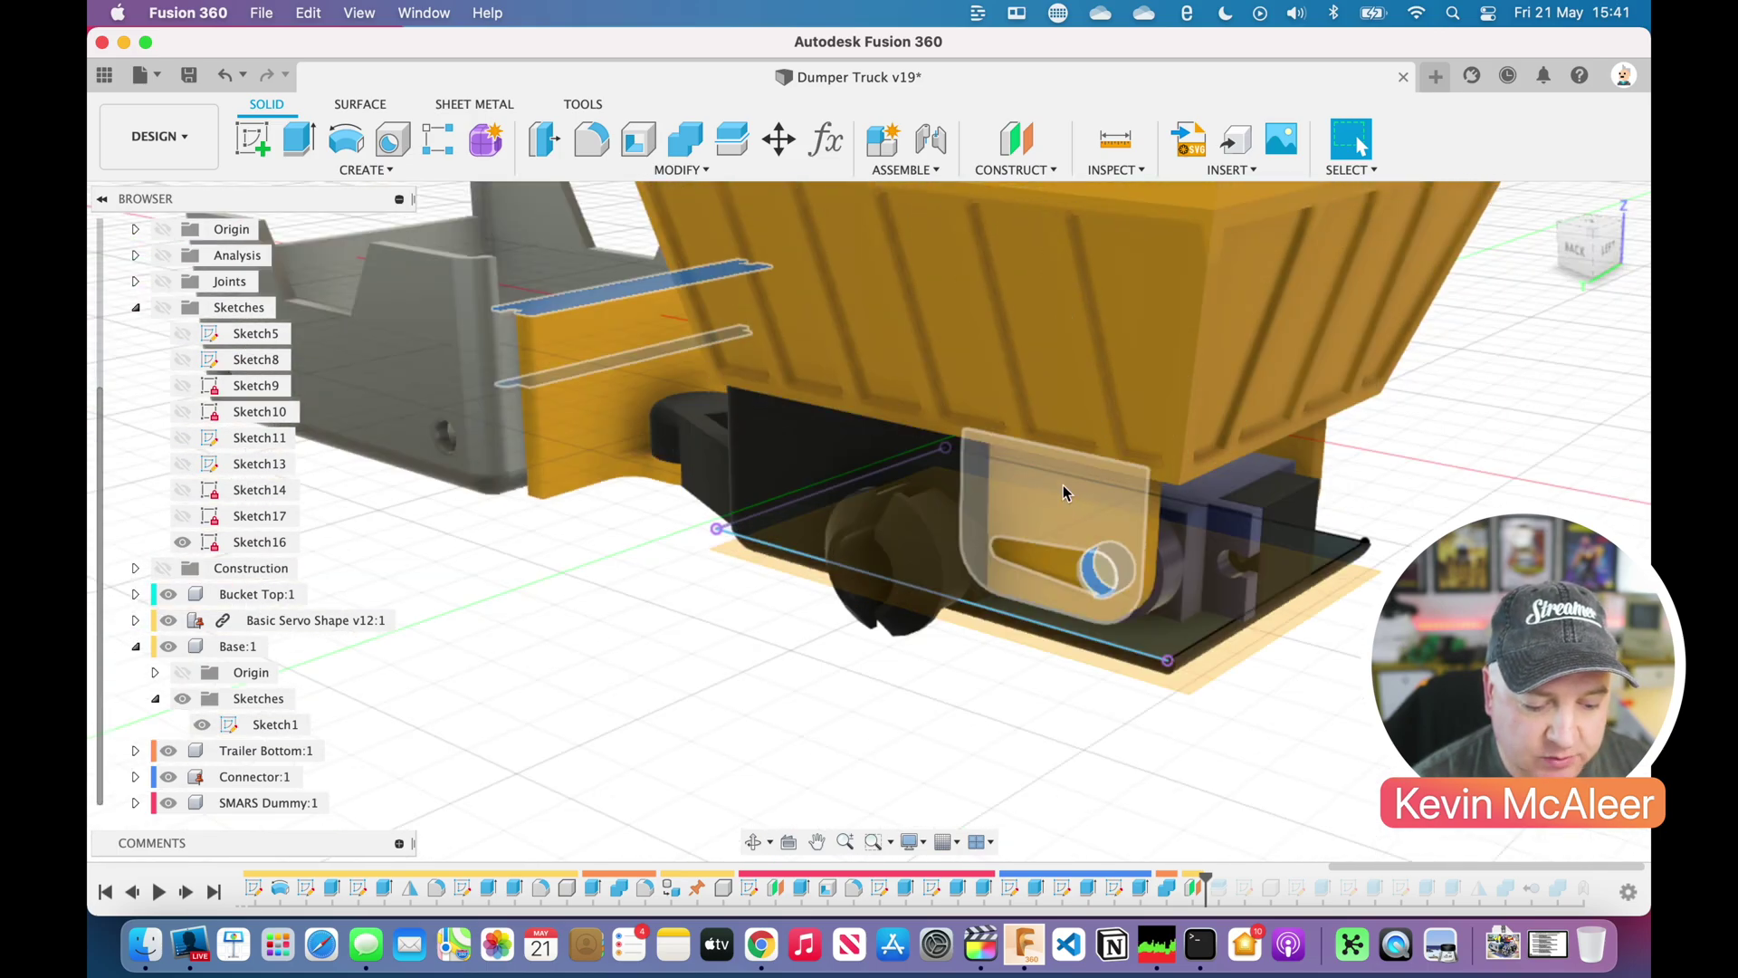
right_click(229, 594)
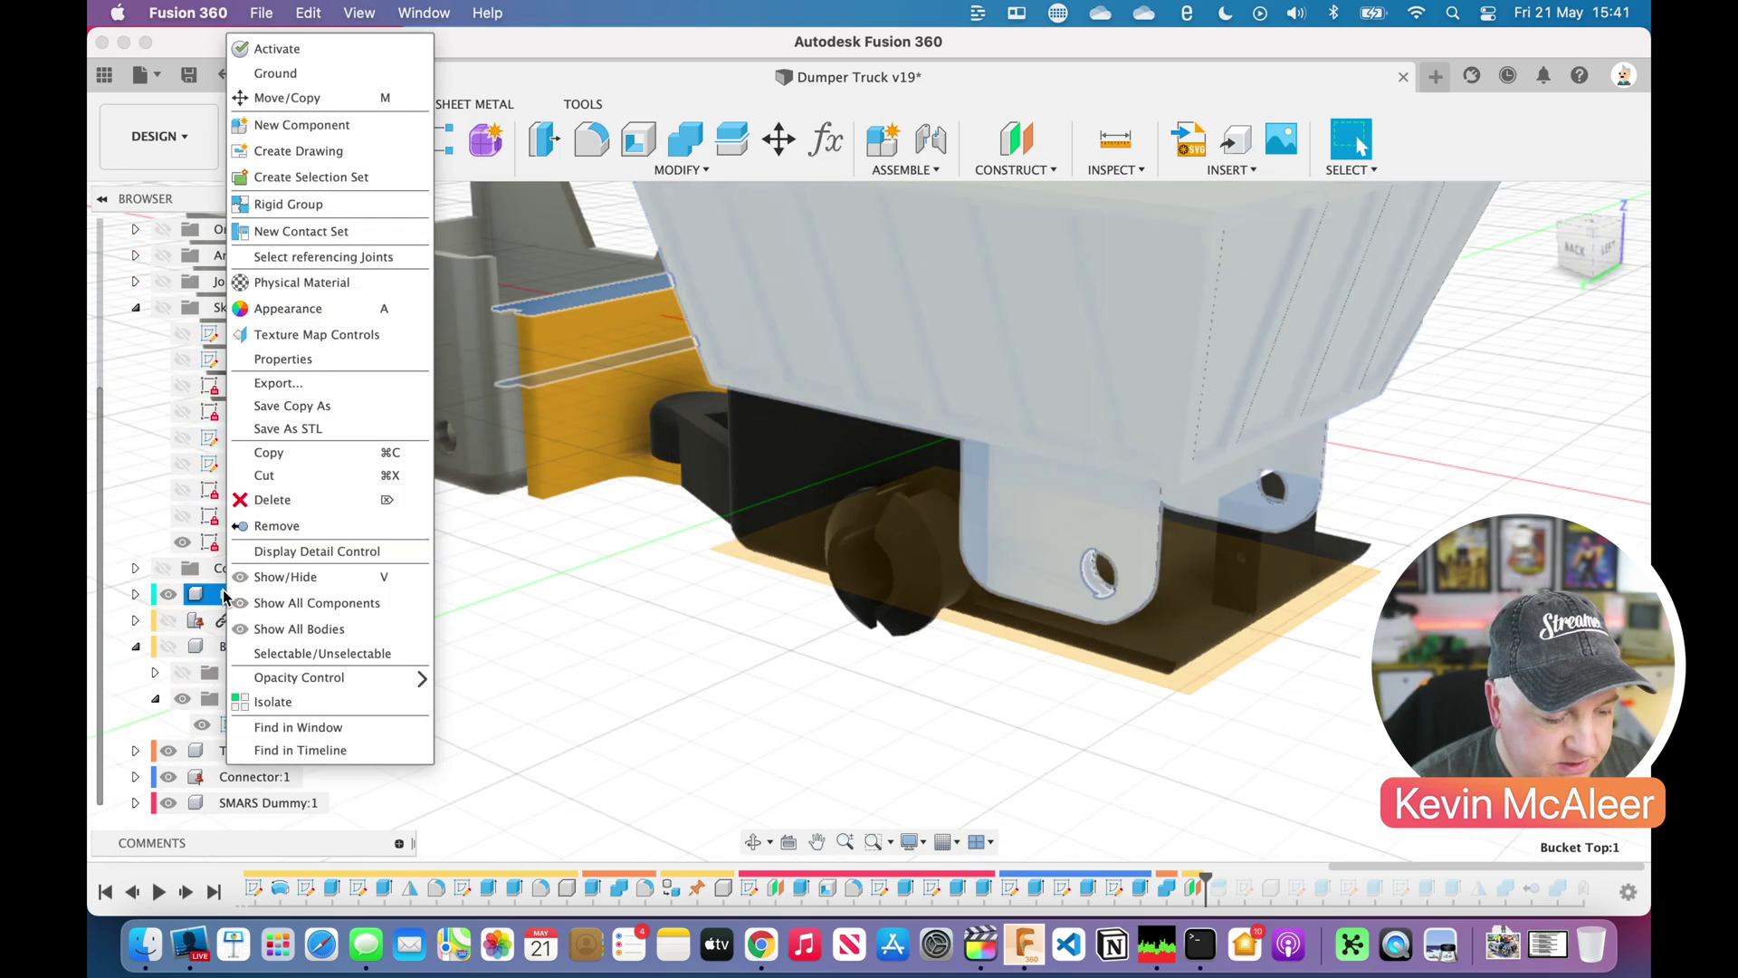
left_click(281, 702)
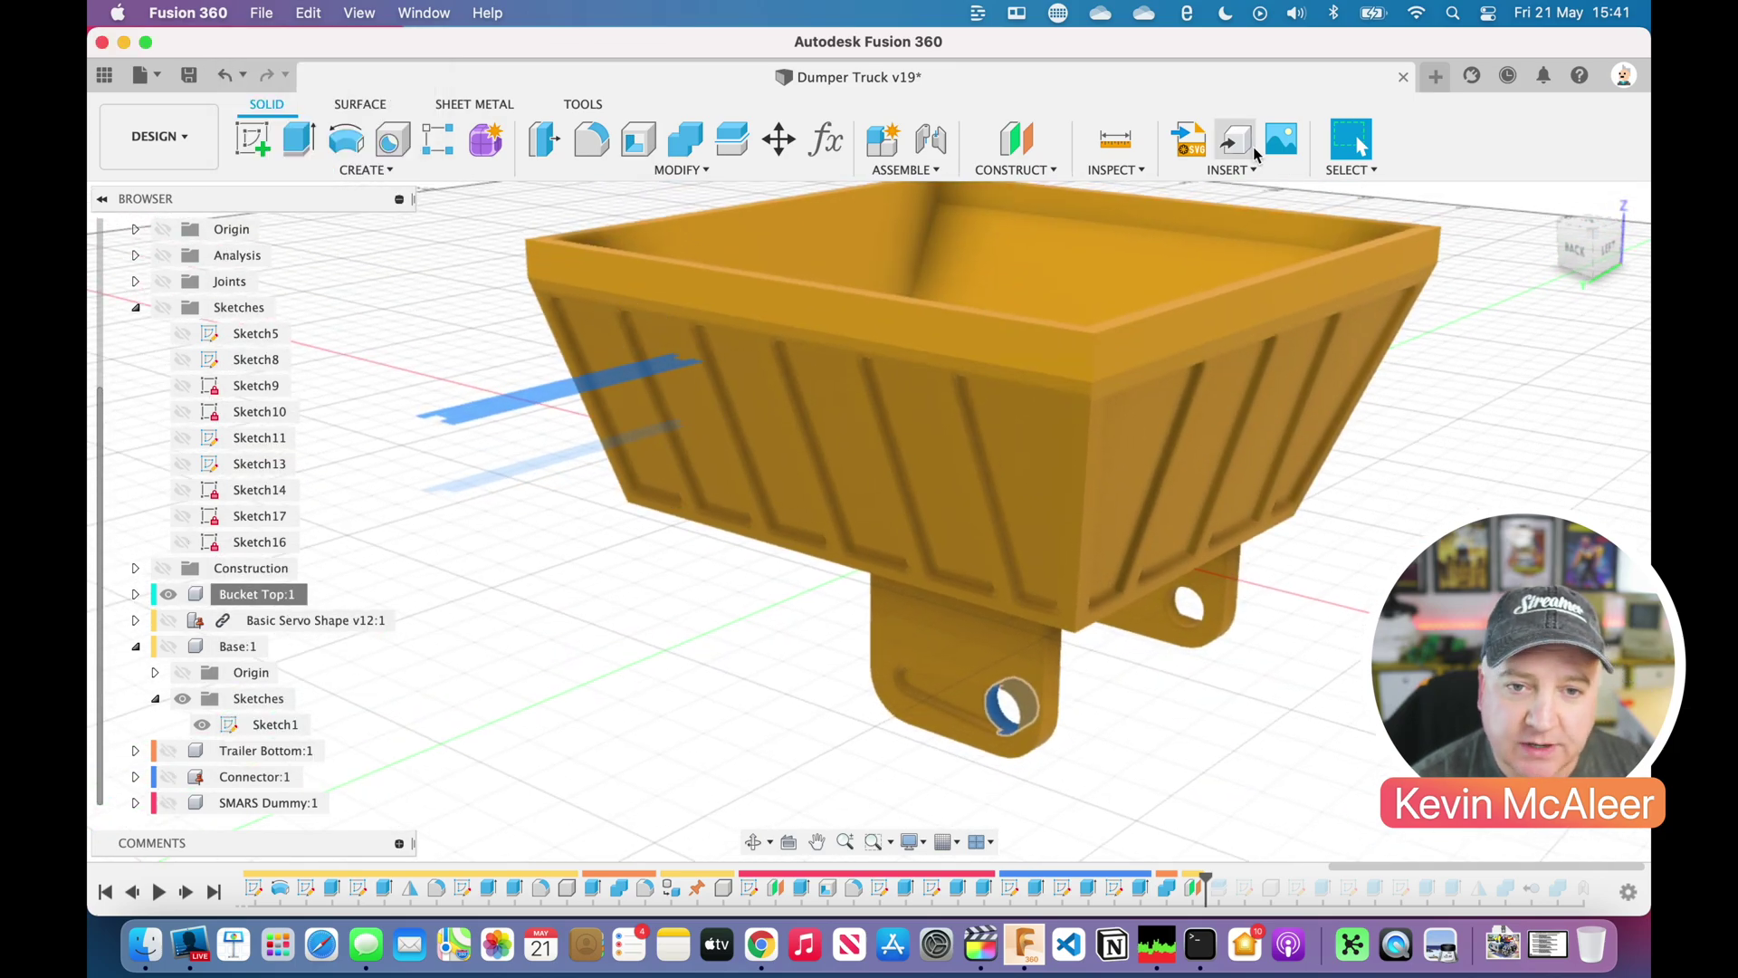
left_click(1595, 247)
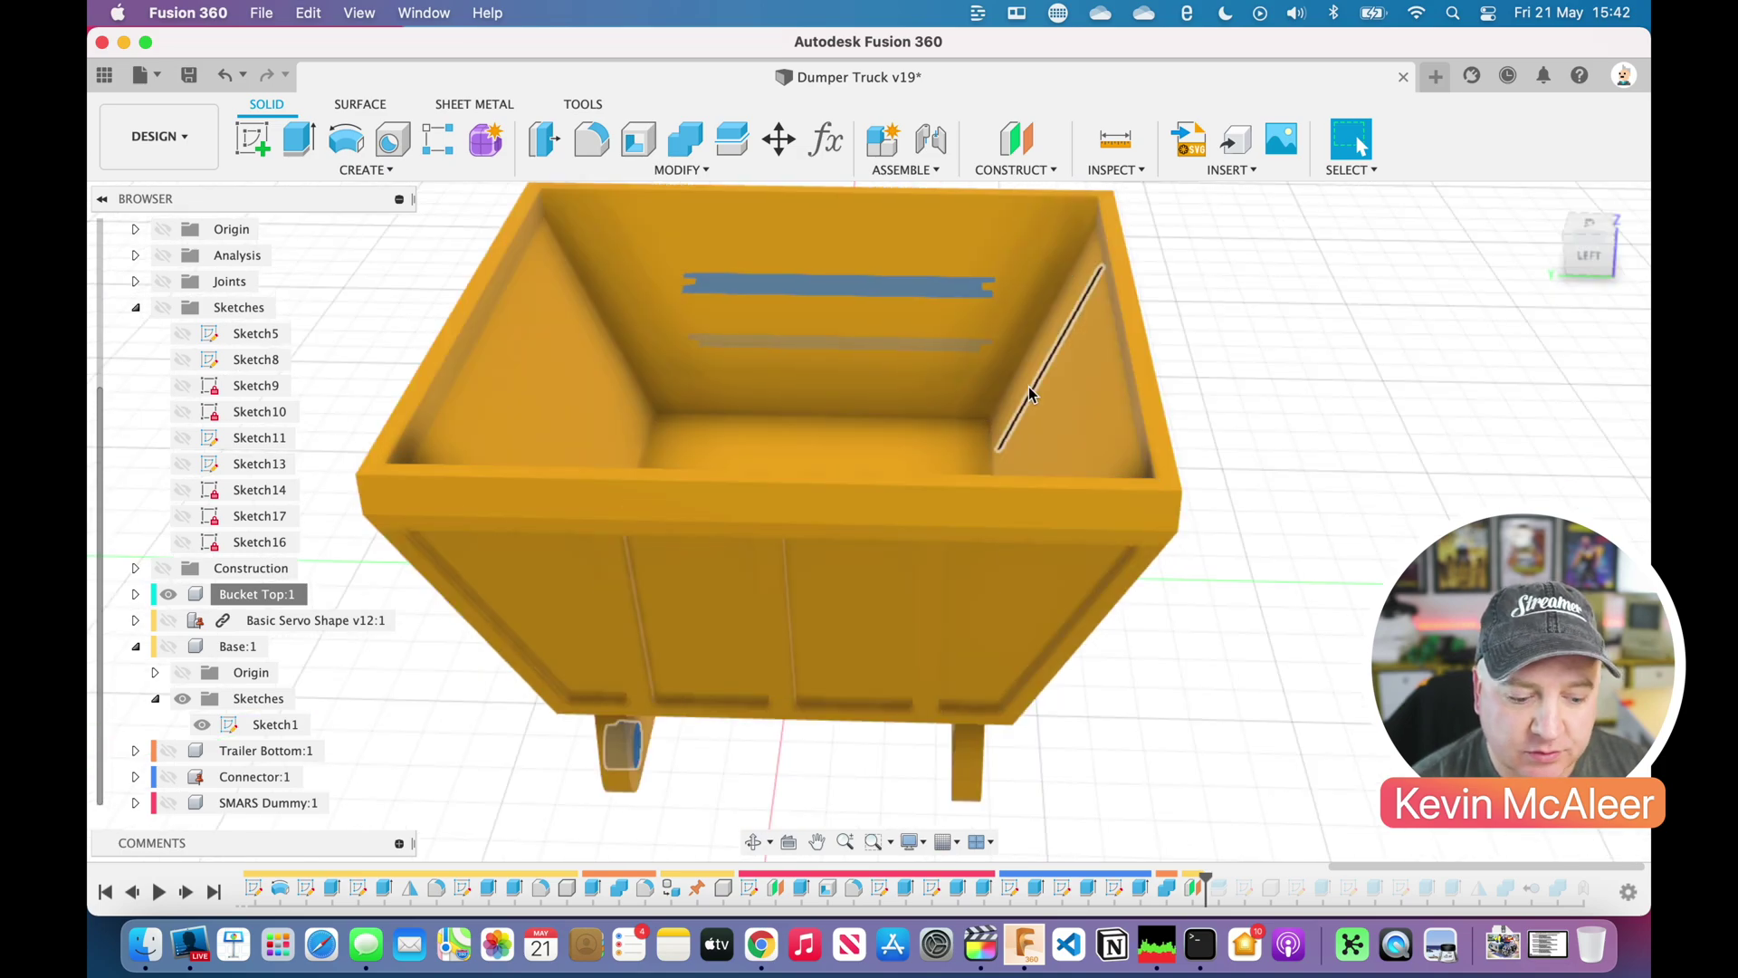
left_click_drag(1580, 281, 1528, 249)
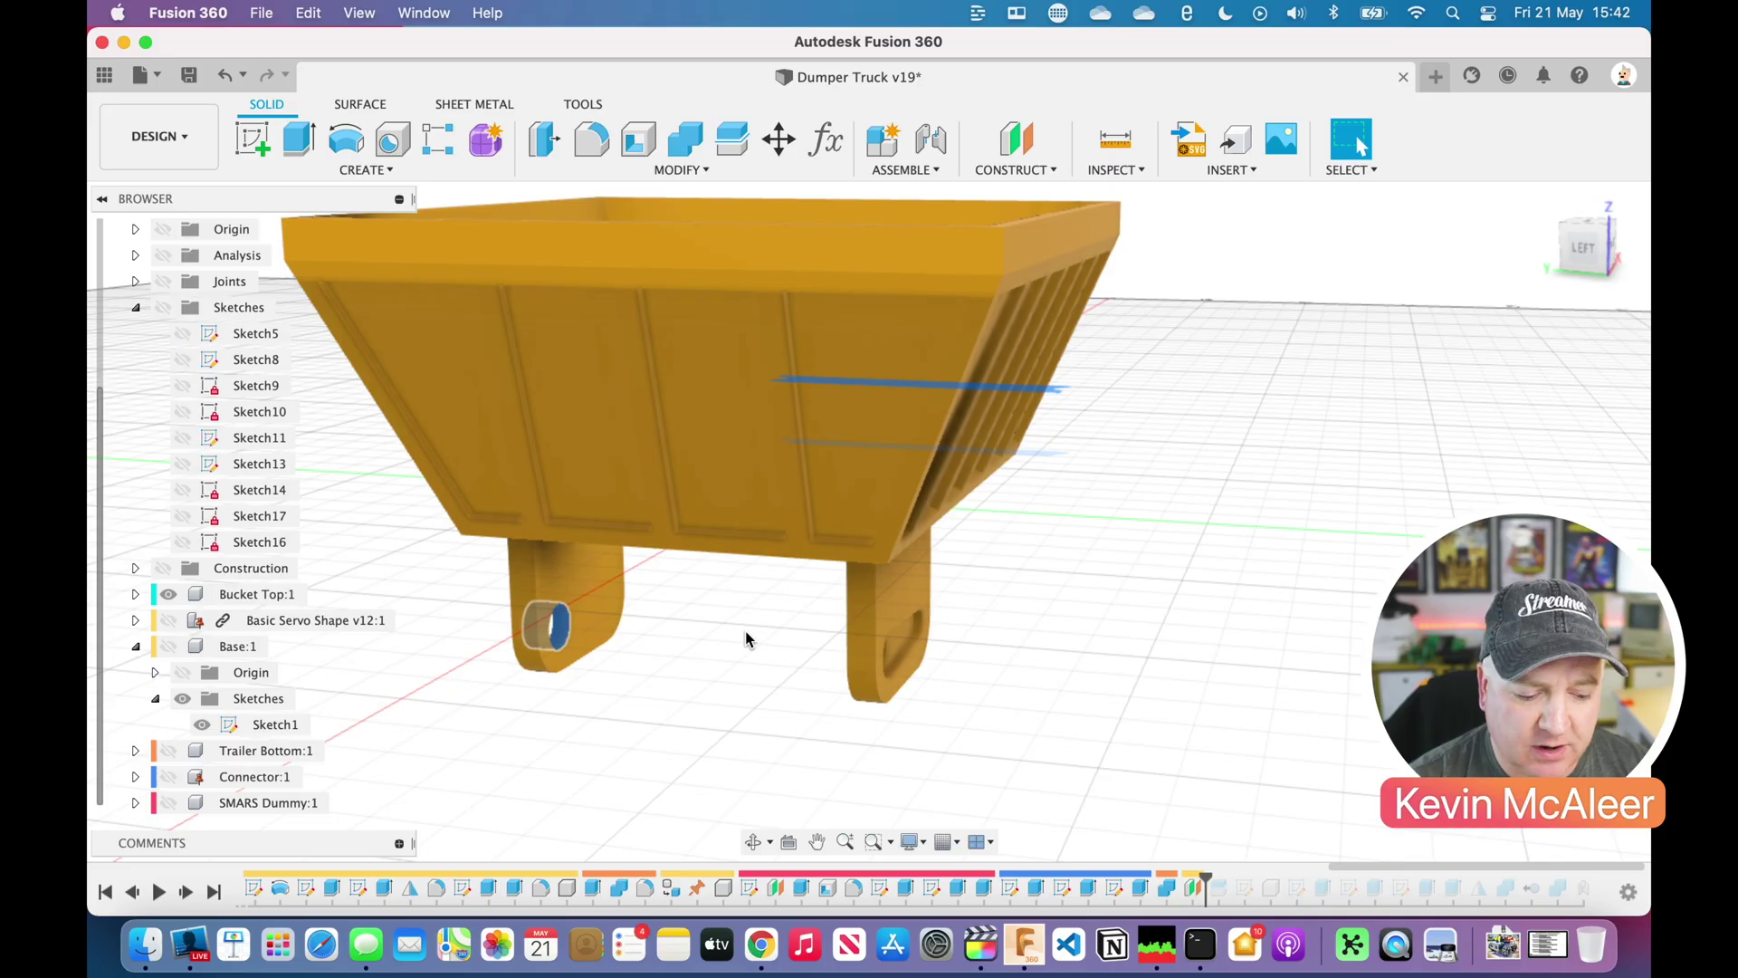
mouse_move(1611, 249)
left_mouse_down()
mouse_move(1579, 223)
mouse_move(1616, 211)
mouse_move(1561, 274)
left_mouse_up()
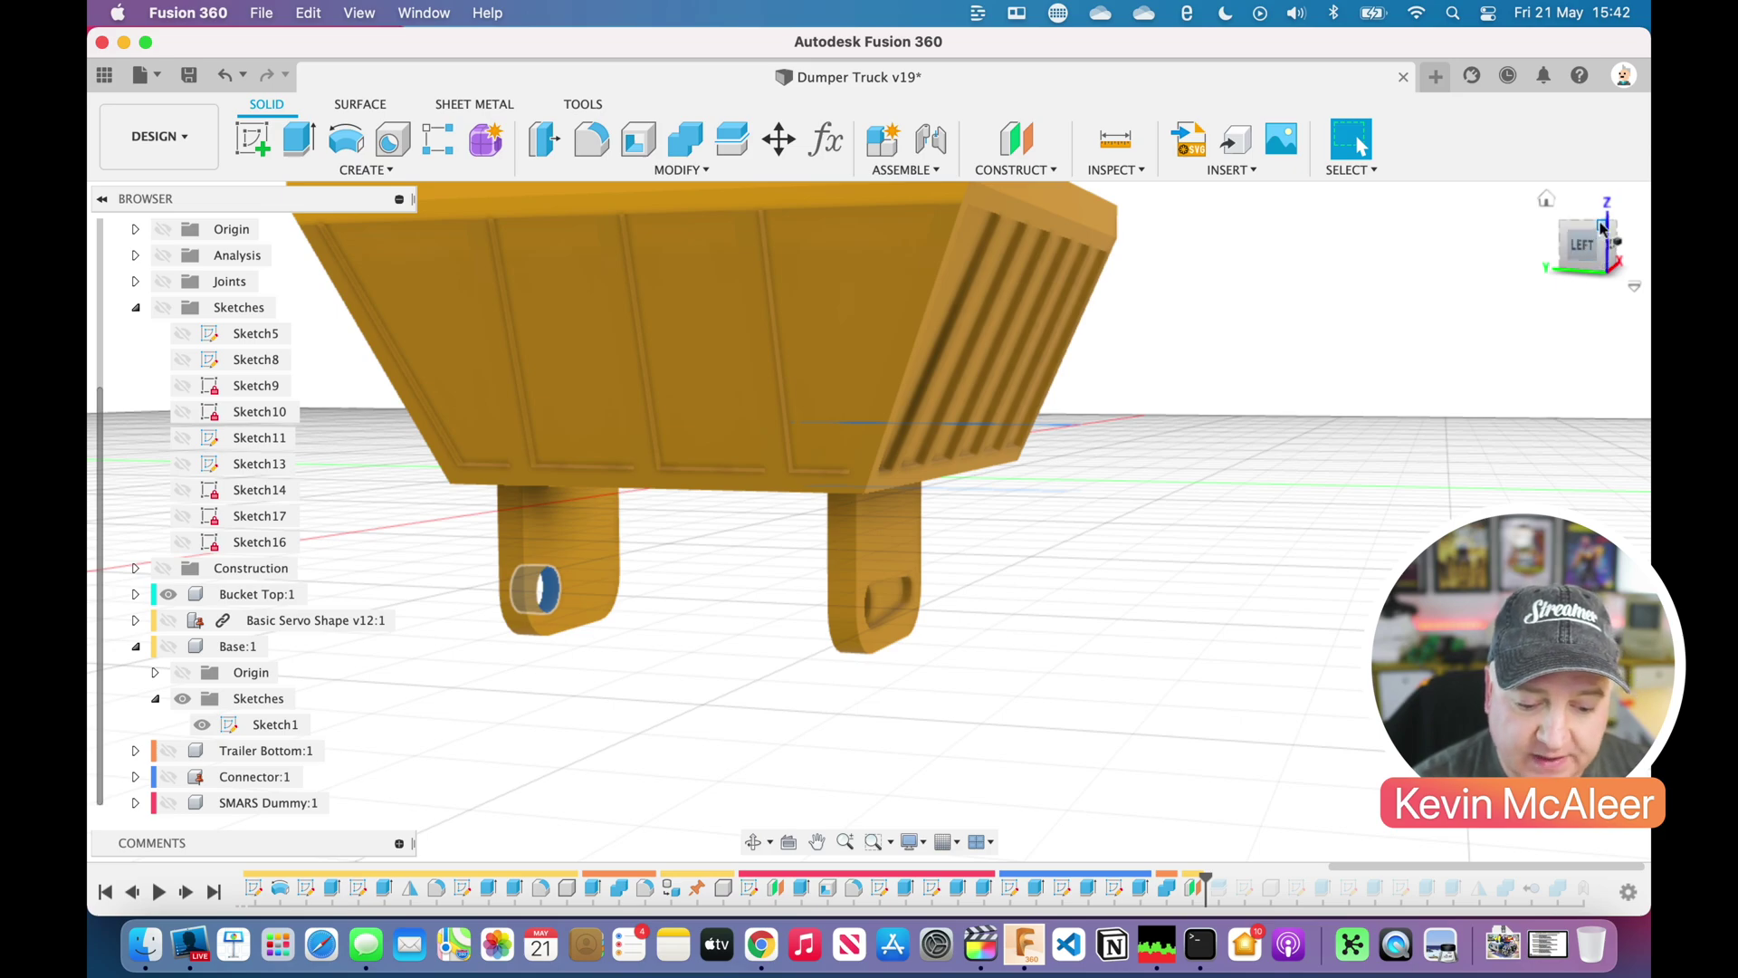
- Roll the timeline forward through the bucket split and Sketch18 to the Bucket Bottom component, and show Body4 of Bucket Top
left_click_drag(1561, 275, 1559, 233)
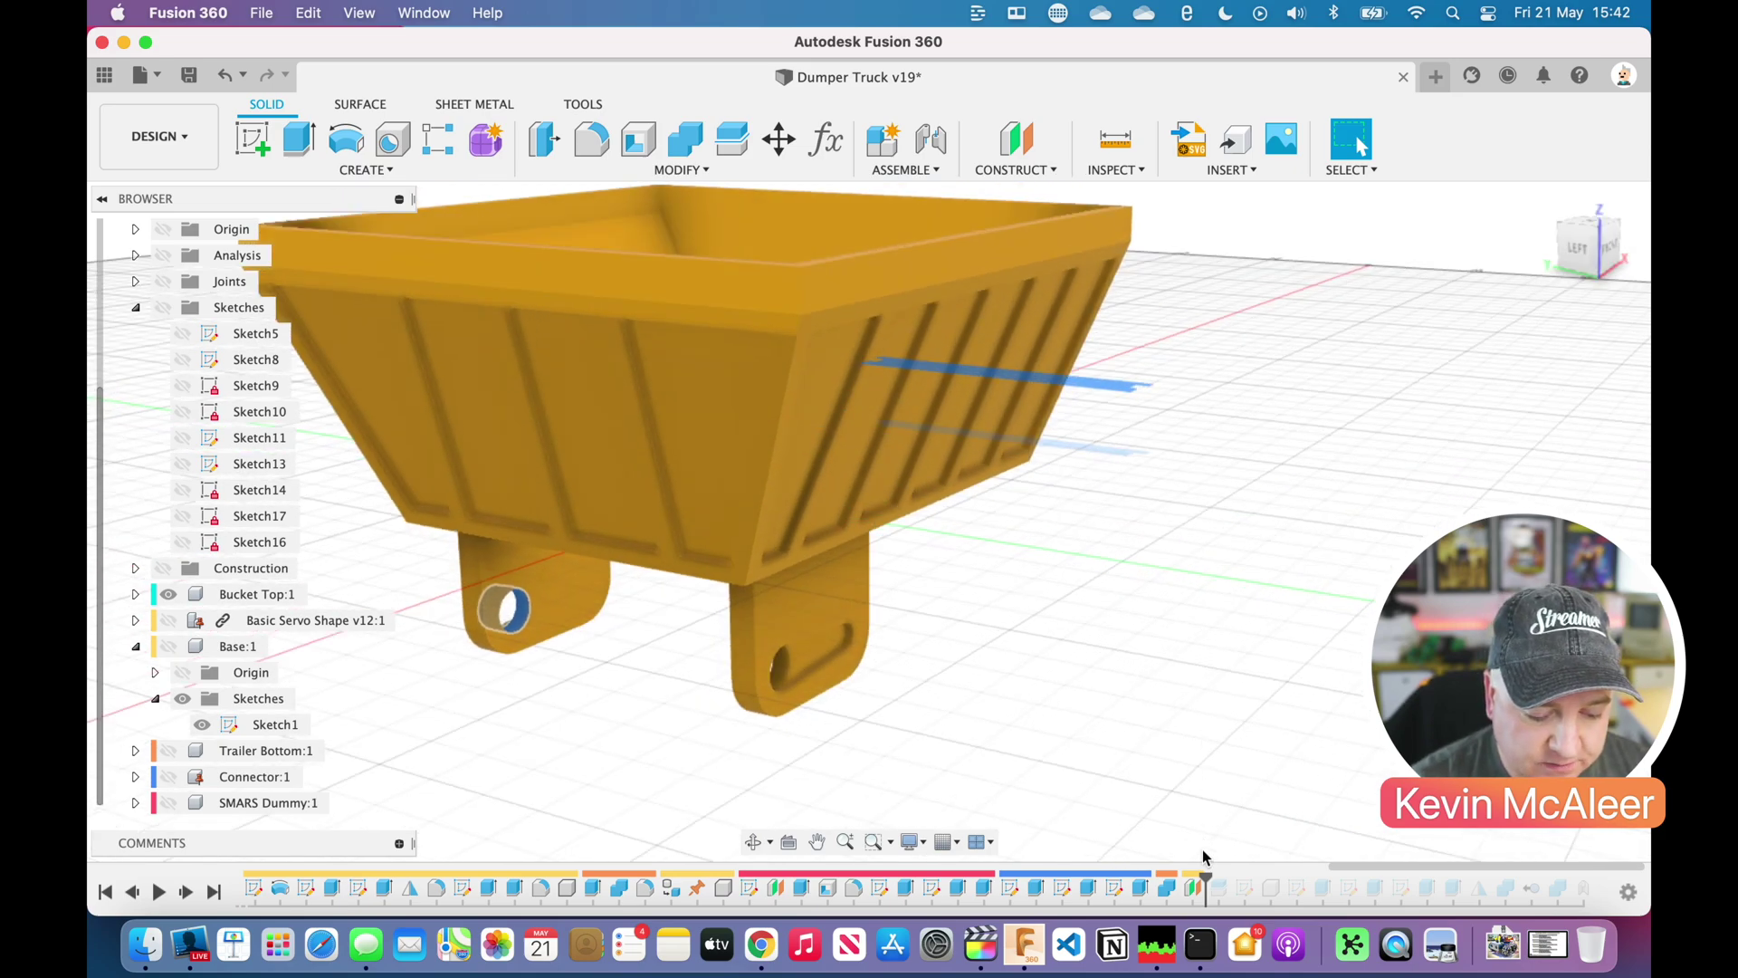
left_click_drag(1205, 876, 1275, 896)
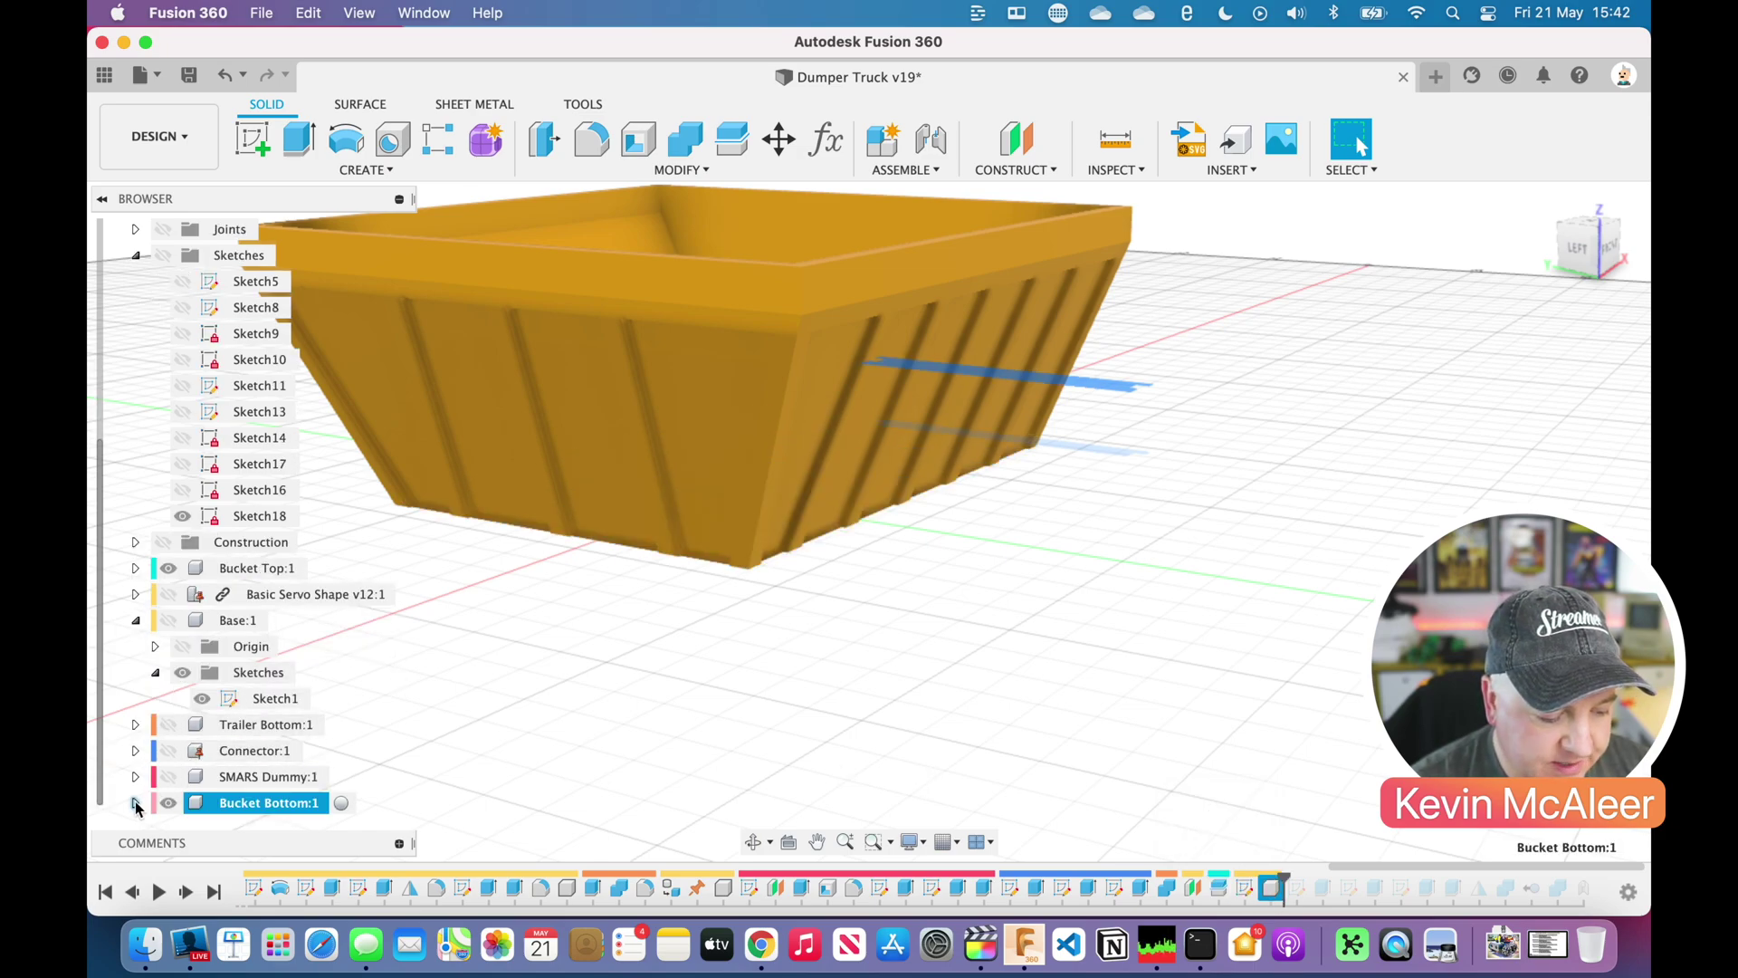
left_click(135, 802)
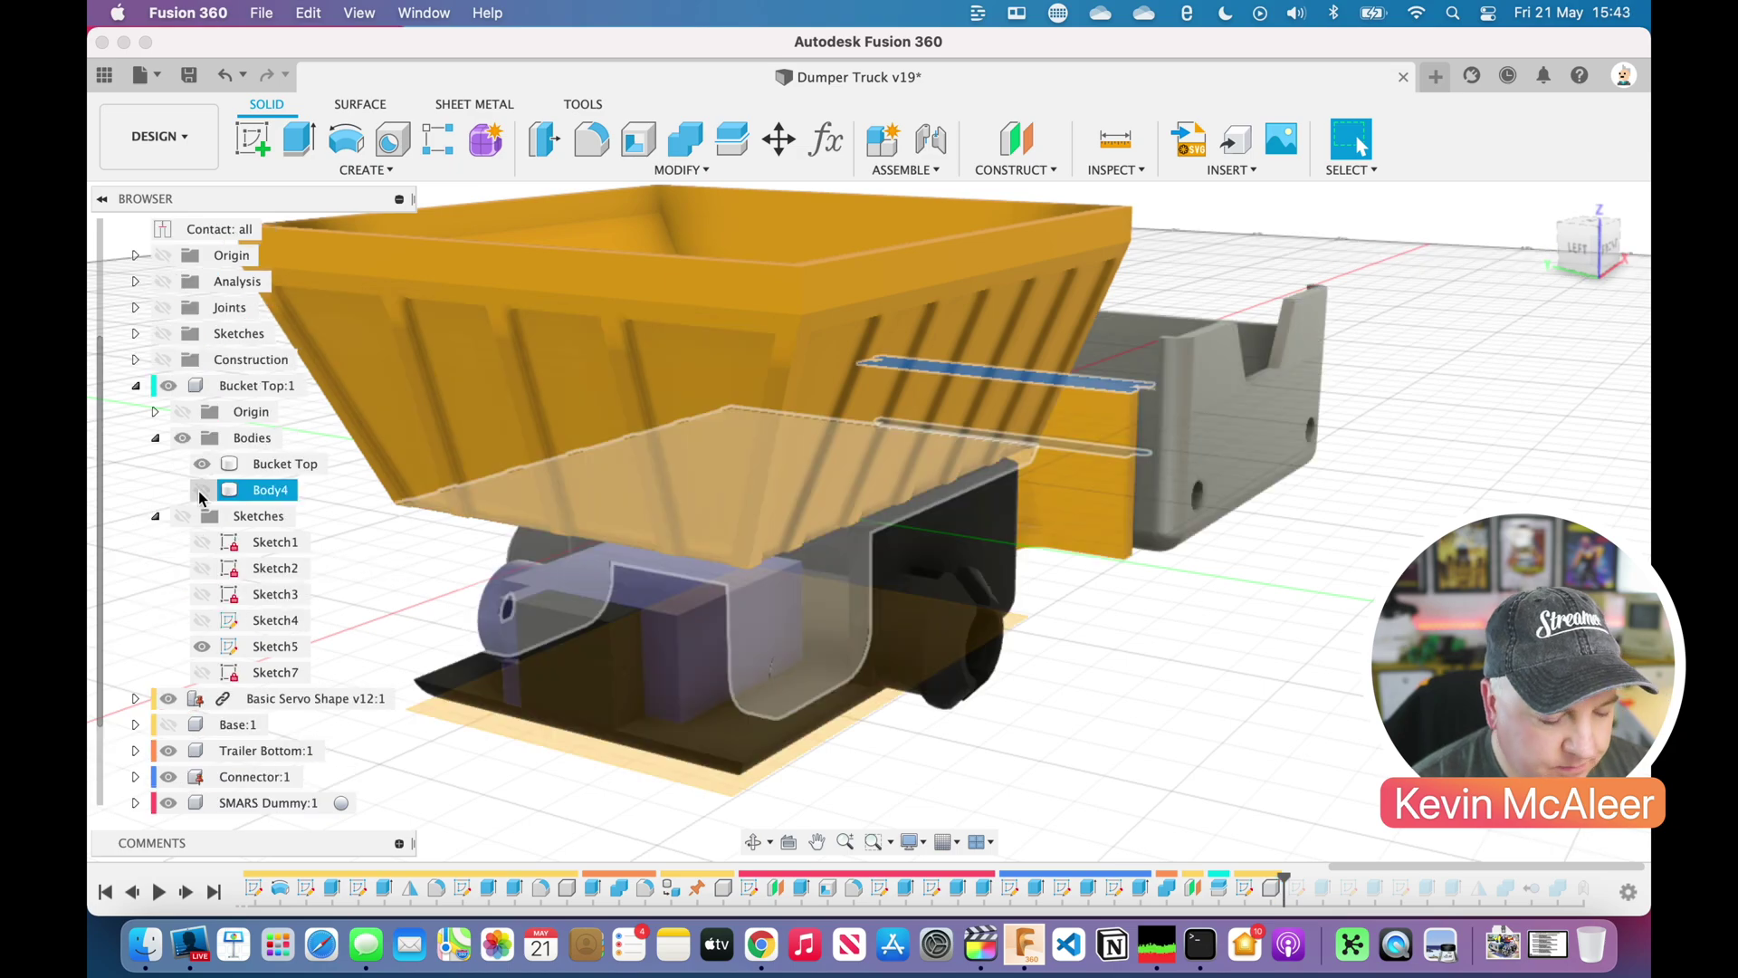
left_click(201, 491)
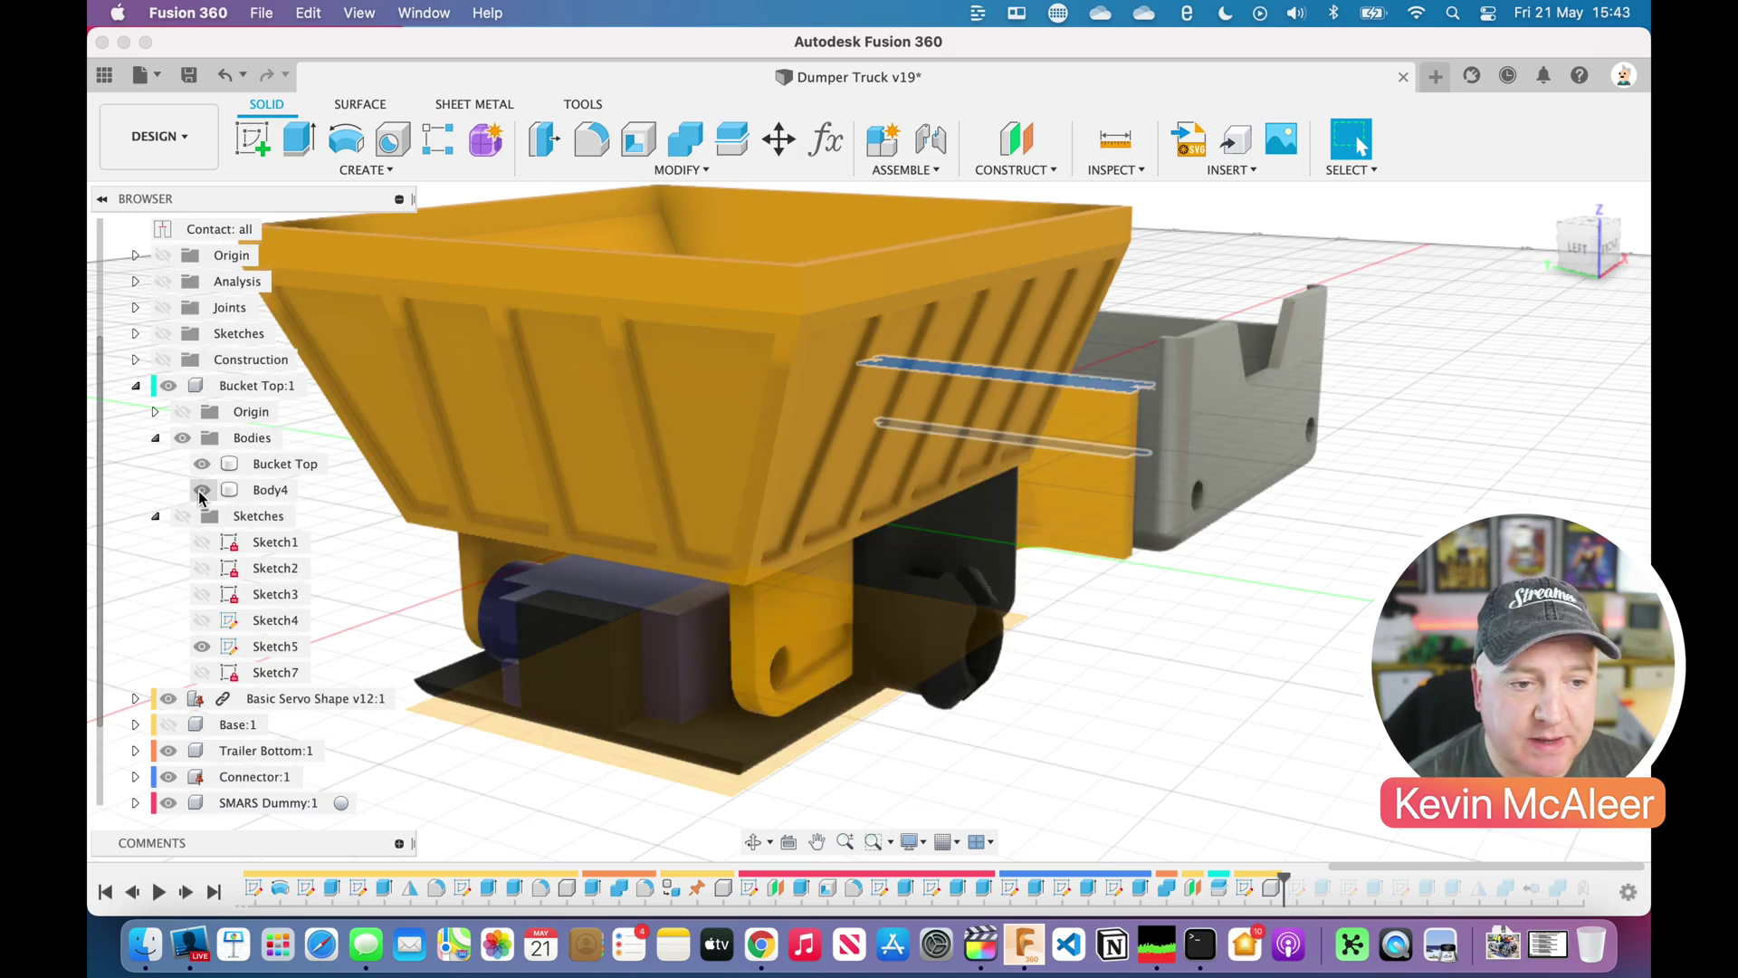
- Turn on component color cycling and roll the timeline forward through the Bucket Bottom's sketches, extrusions and mirror to its combine
left_click(1115, 169)
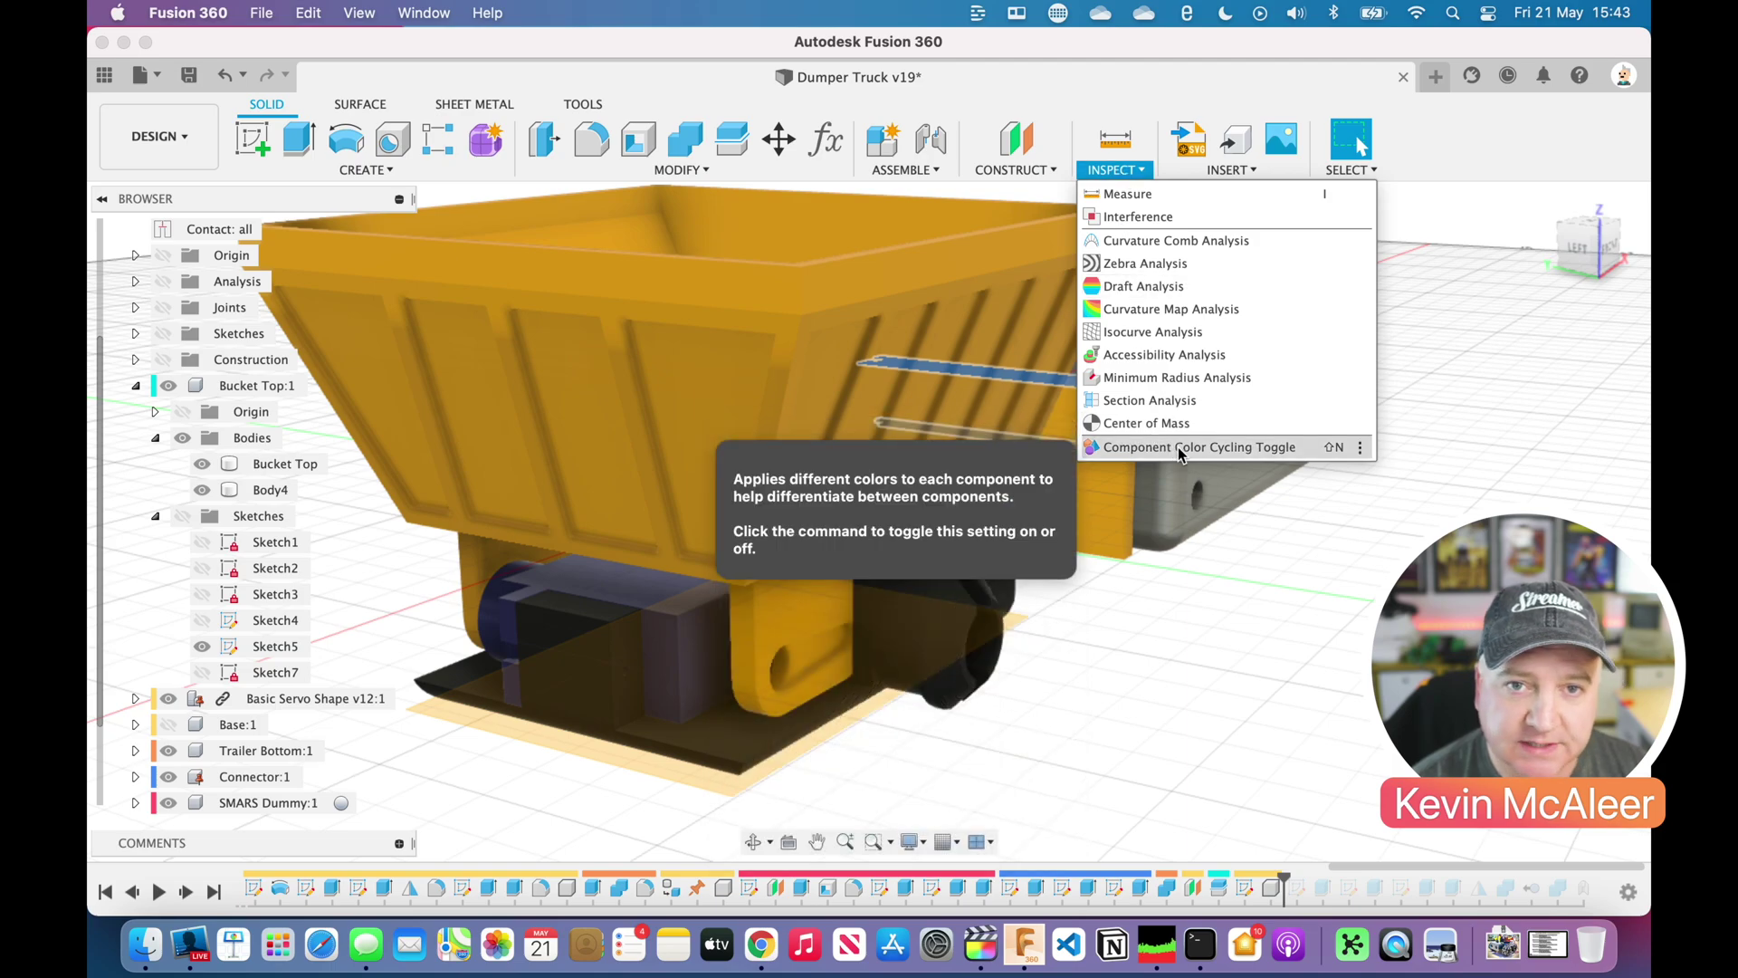
left_click(1176, 448)
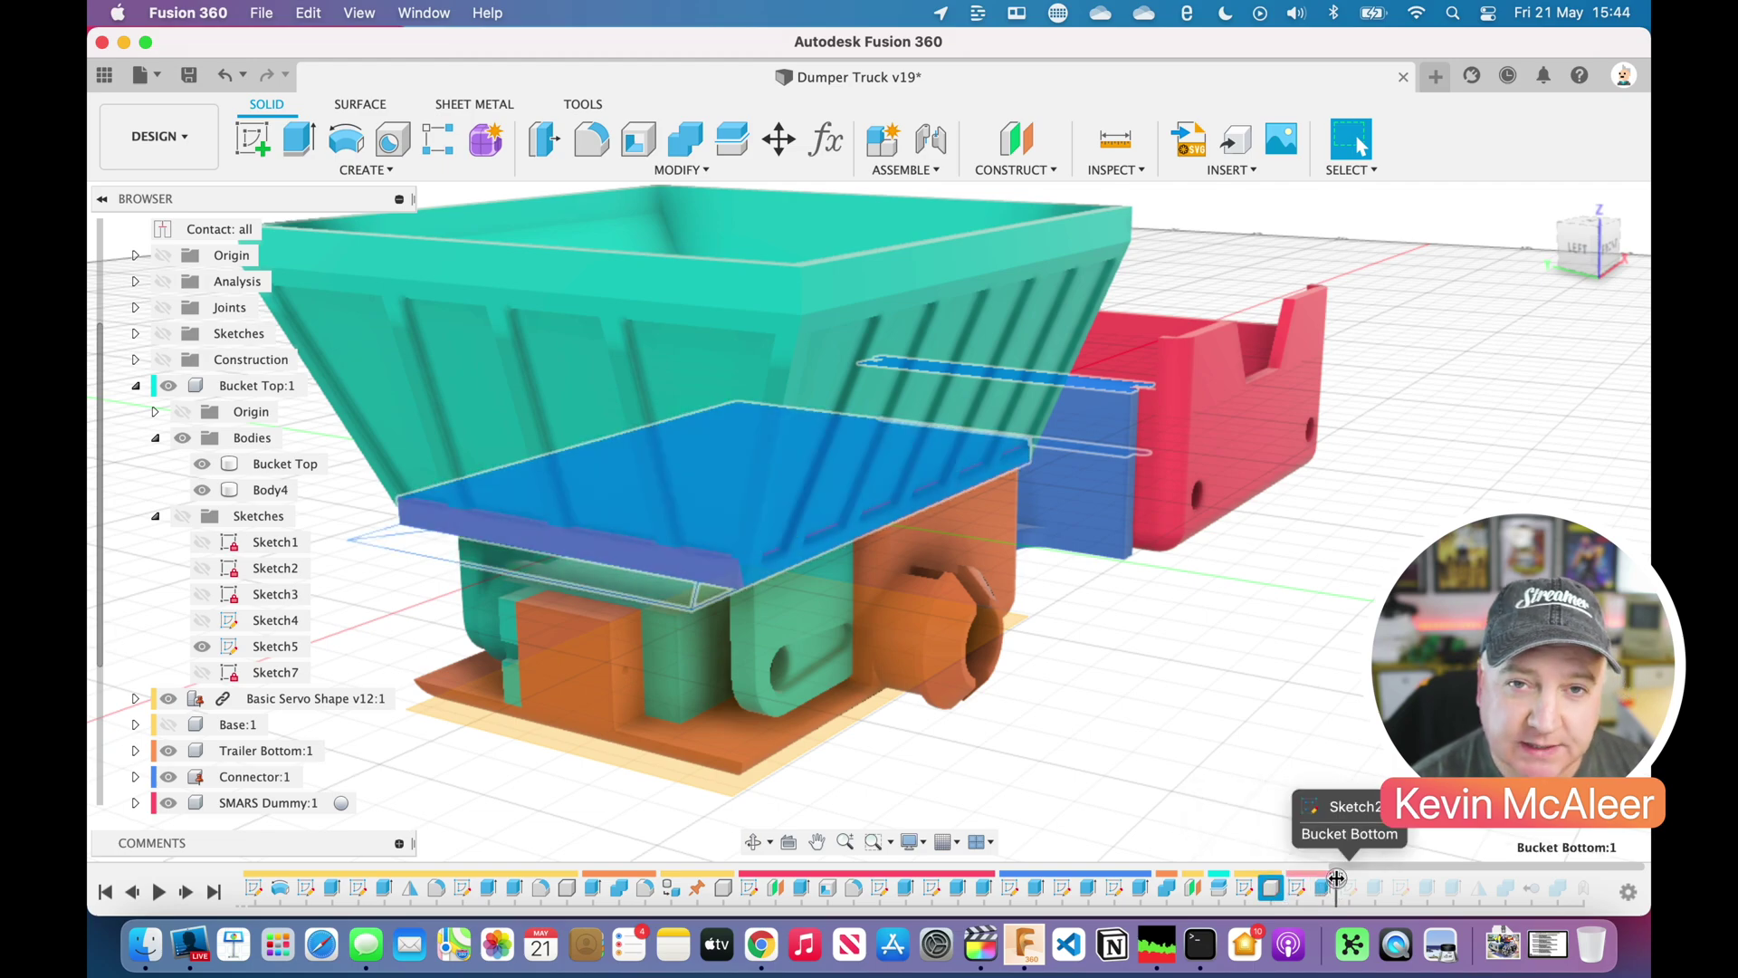
left_click_drag(1342, 878, 1352, 878)
- Hide Body4 and temporarily hide the Bucket Top body to inspect the Bucket Bottom's plate and pivot brackets
left_click(202, 489)
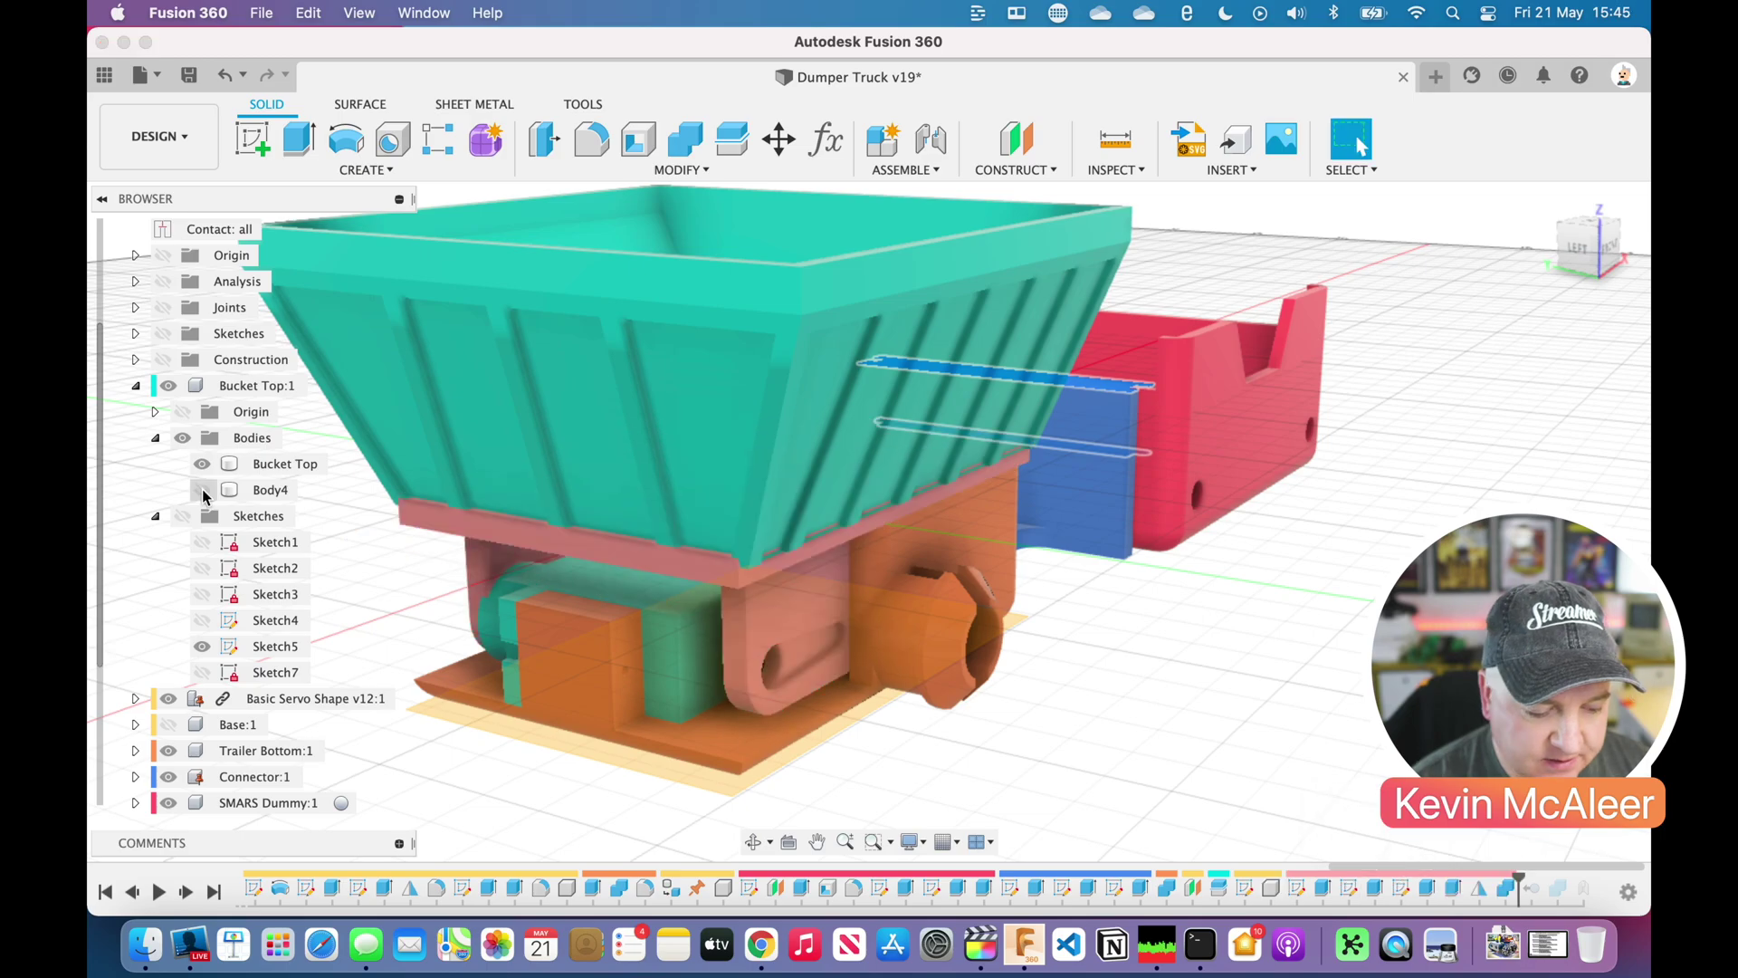
scroll(203, 499, "down", 4)
left_click(202, 360)
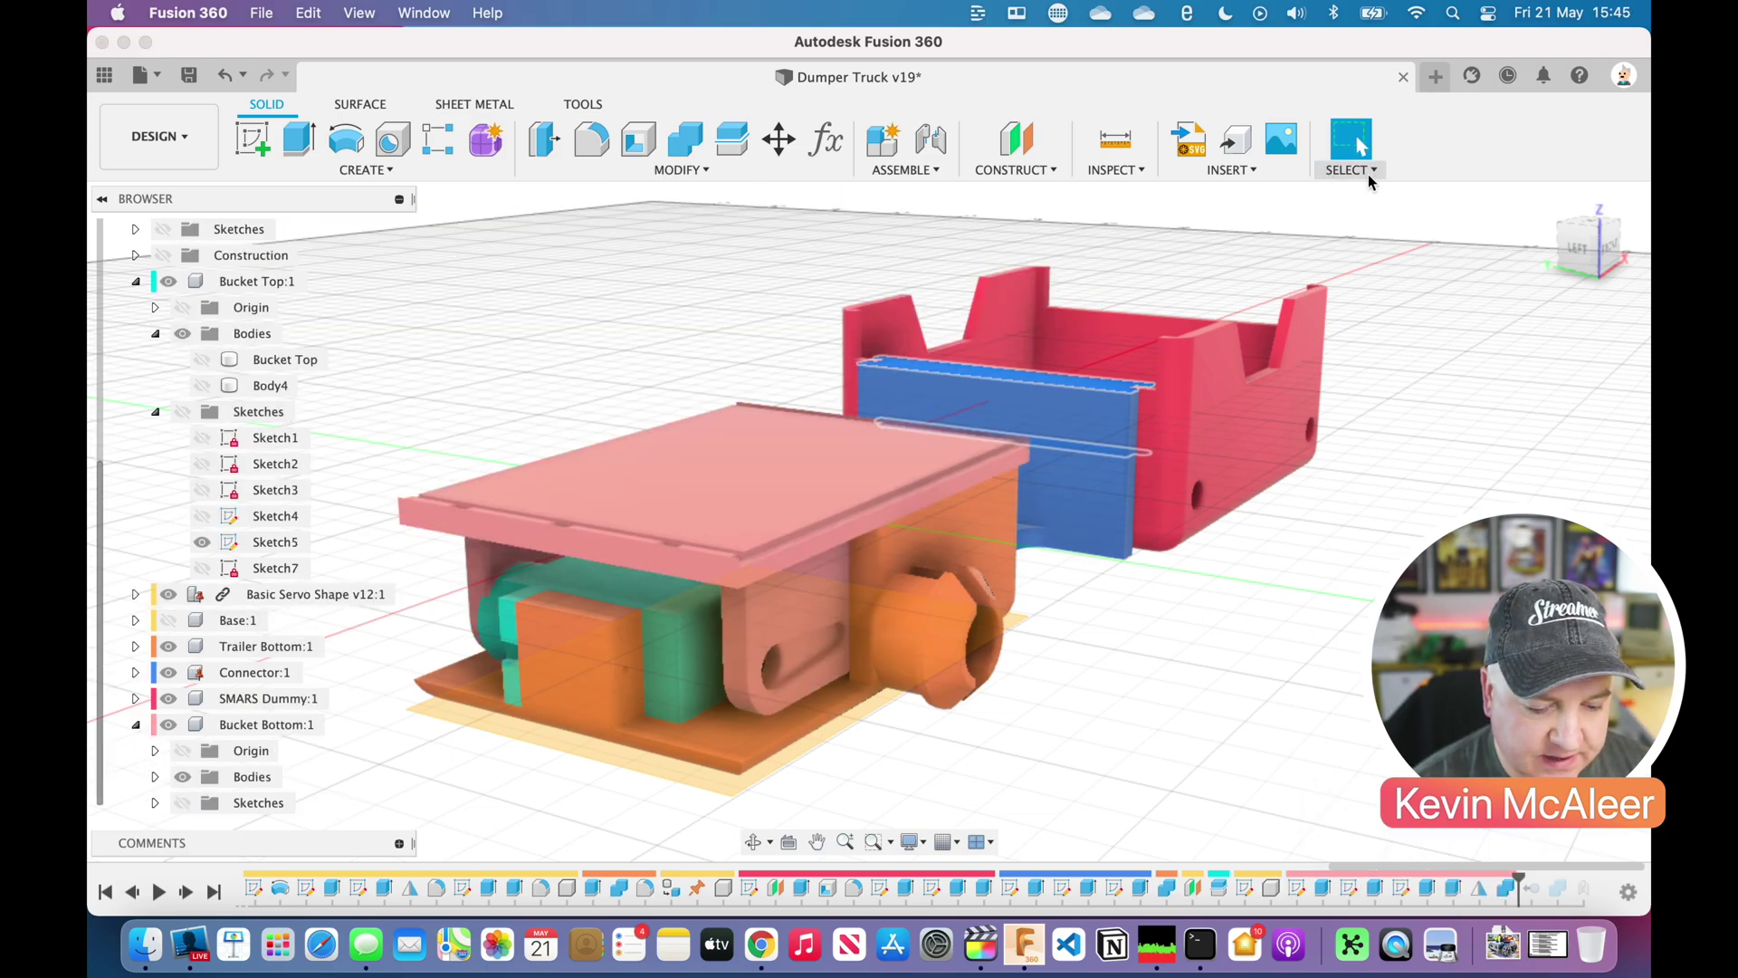
left_click_drag(1587, 238, 1596, 240)
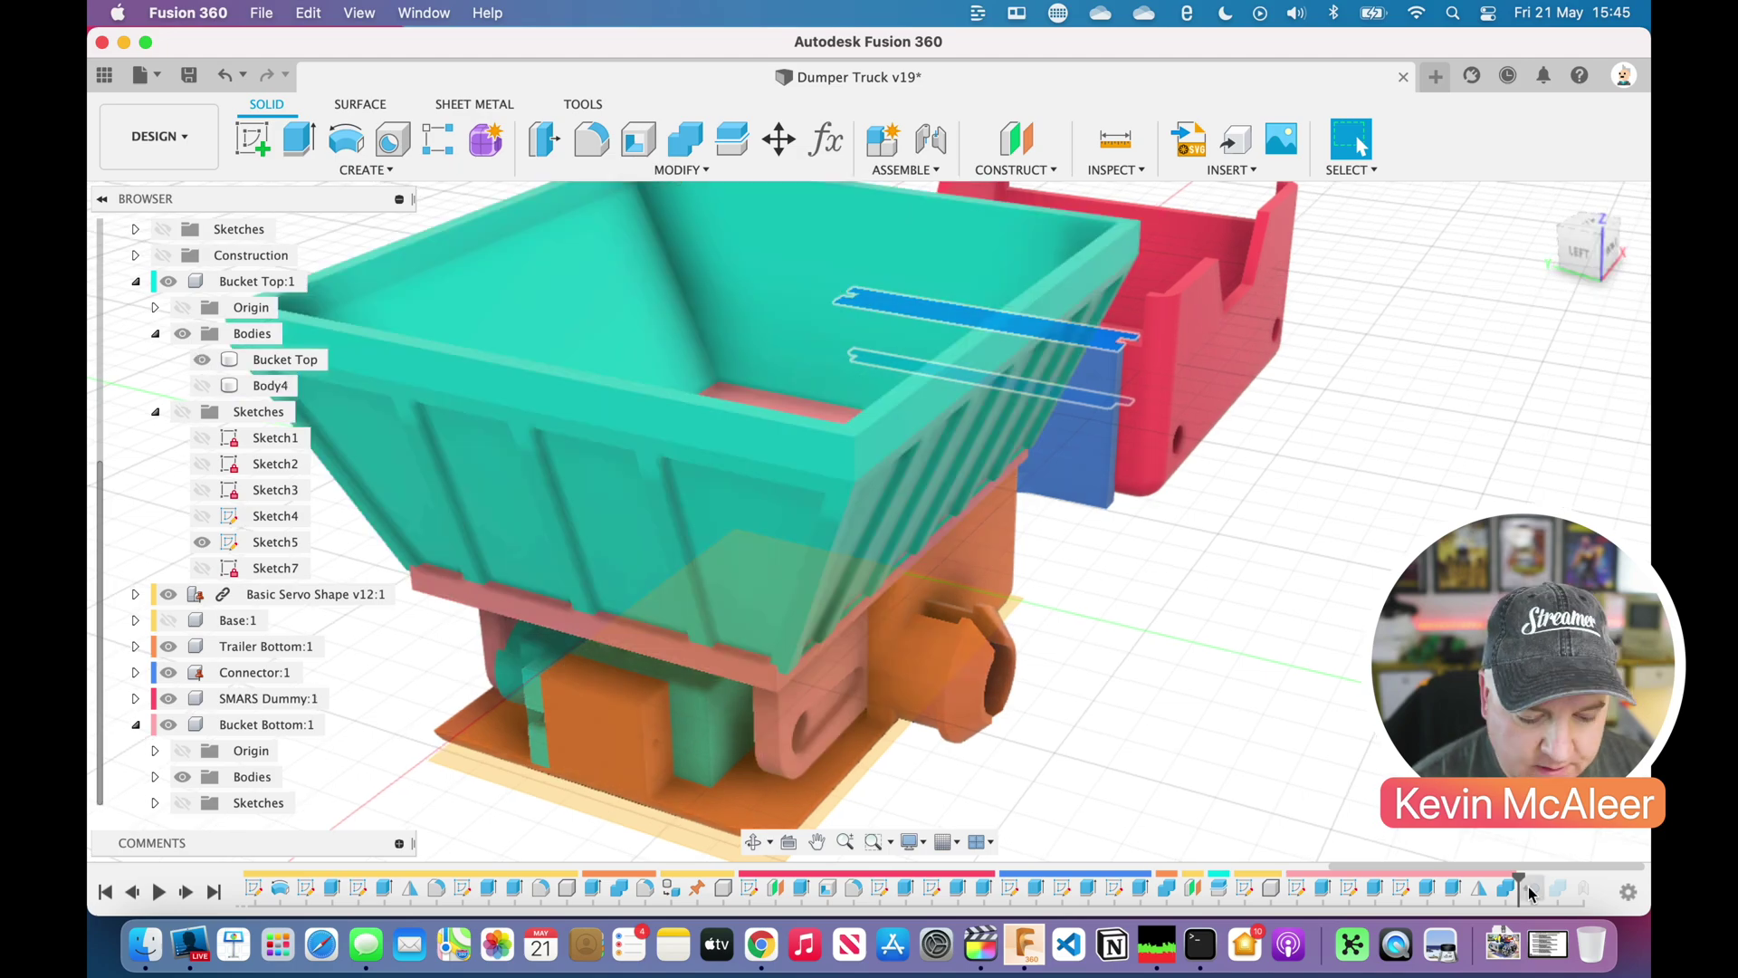
left_click(202, 359)
- Roll the timeline forward past the removal of Body4 and the combine to its end, and inspect the bucket's interior
left_click_drag(1528, 878, 1593, 885)
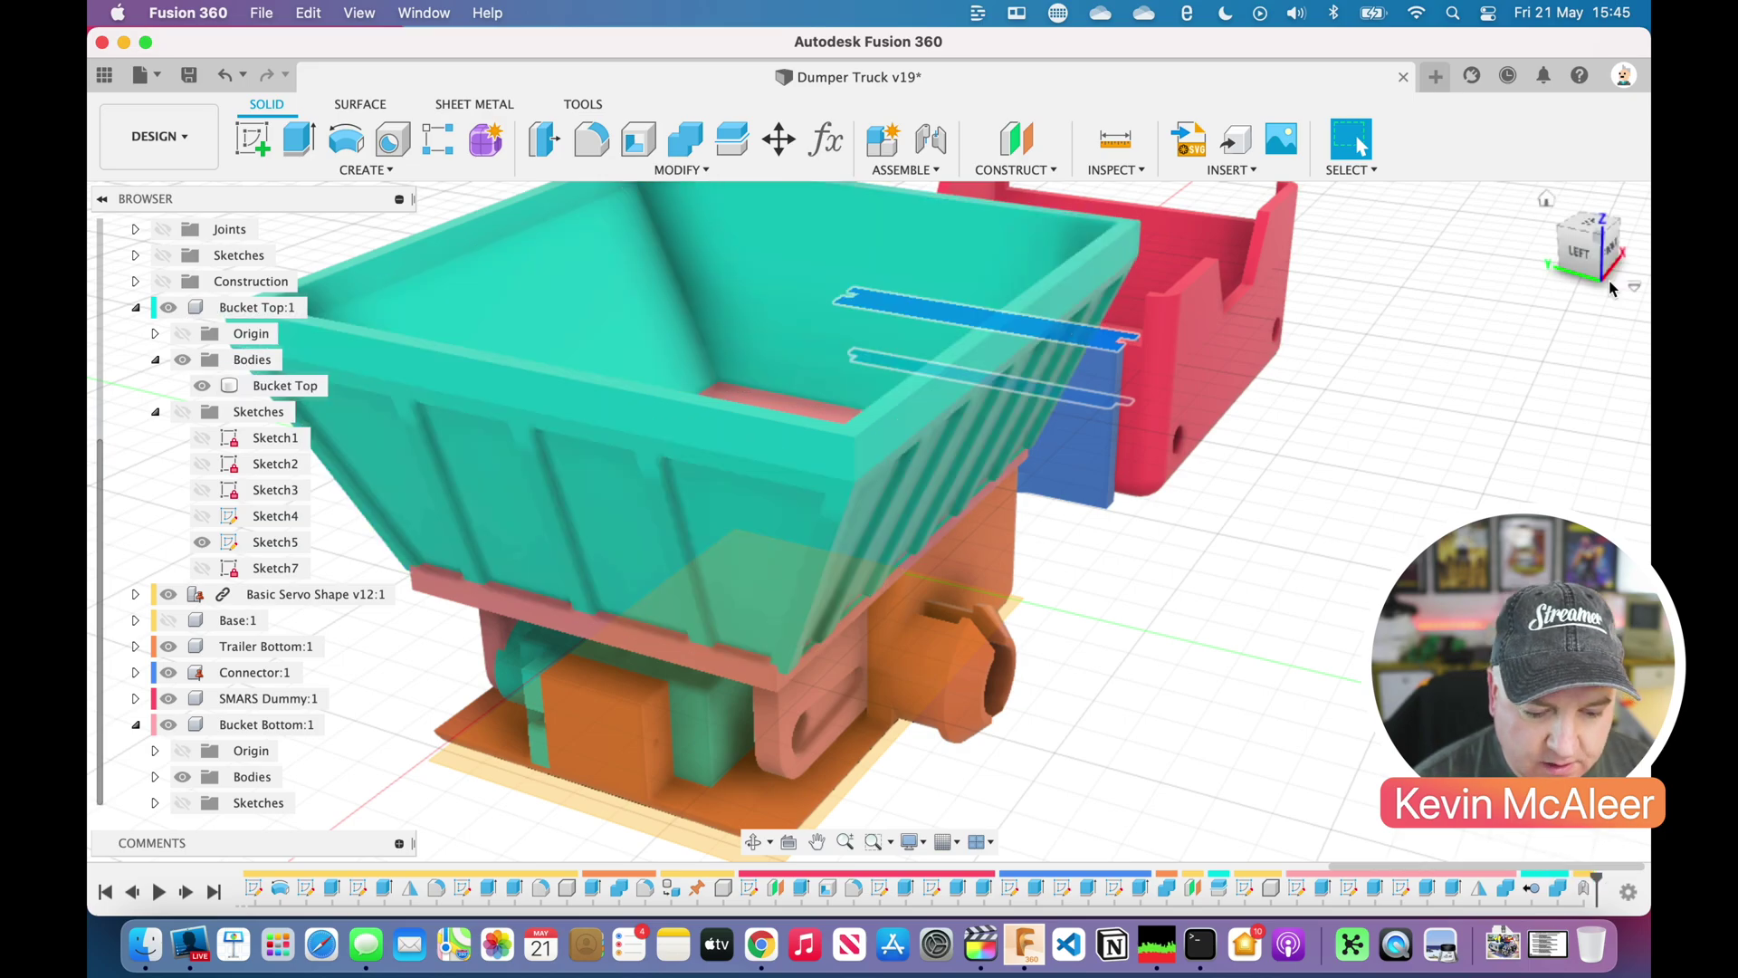
left_click_drag(1595, 280, 814, 344)
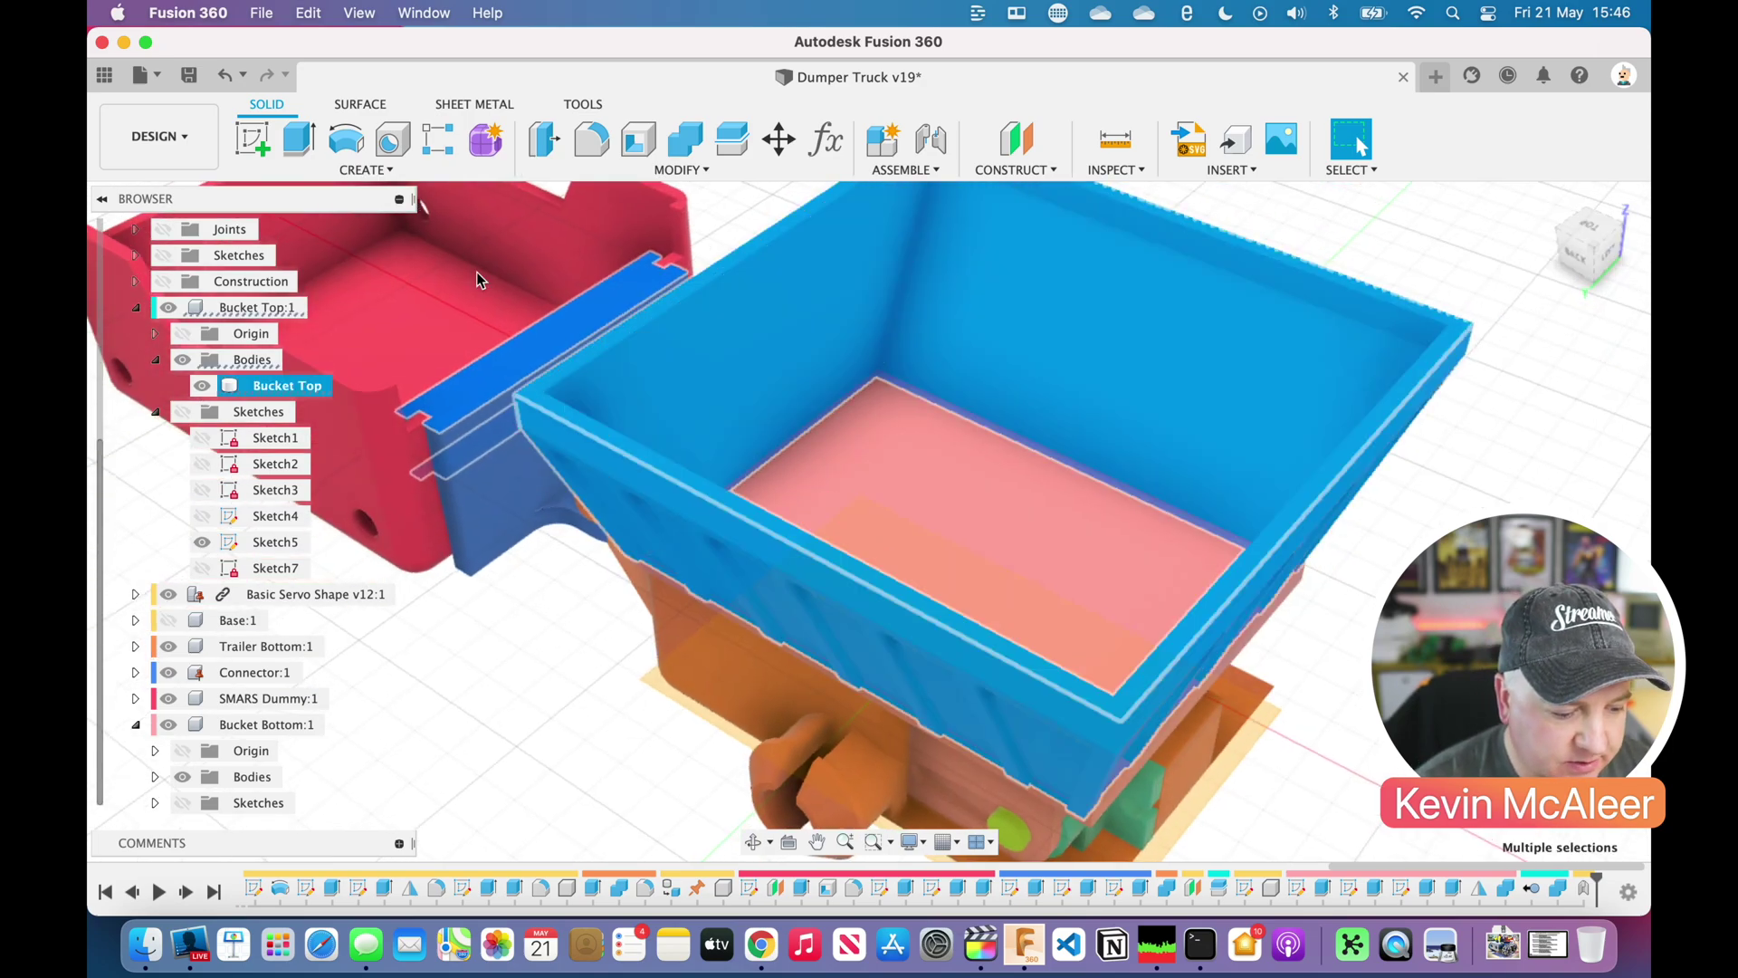
- Collapse the Bucket Top component and bring up its Save As STL option
left_click(136, 308)
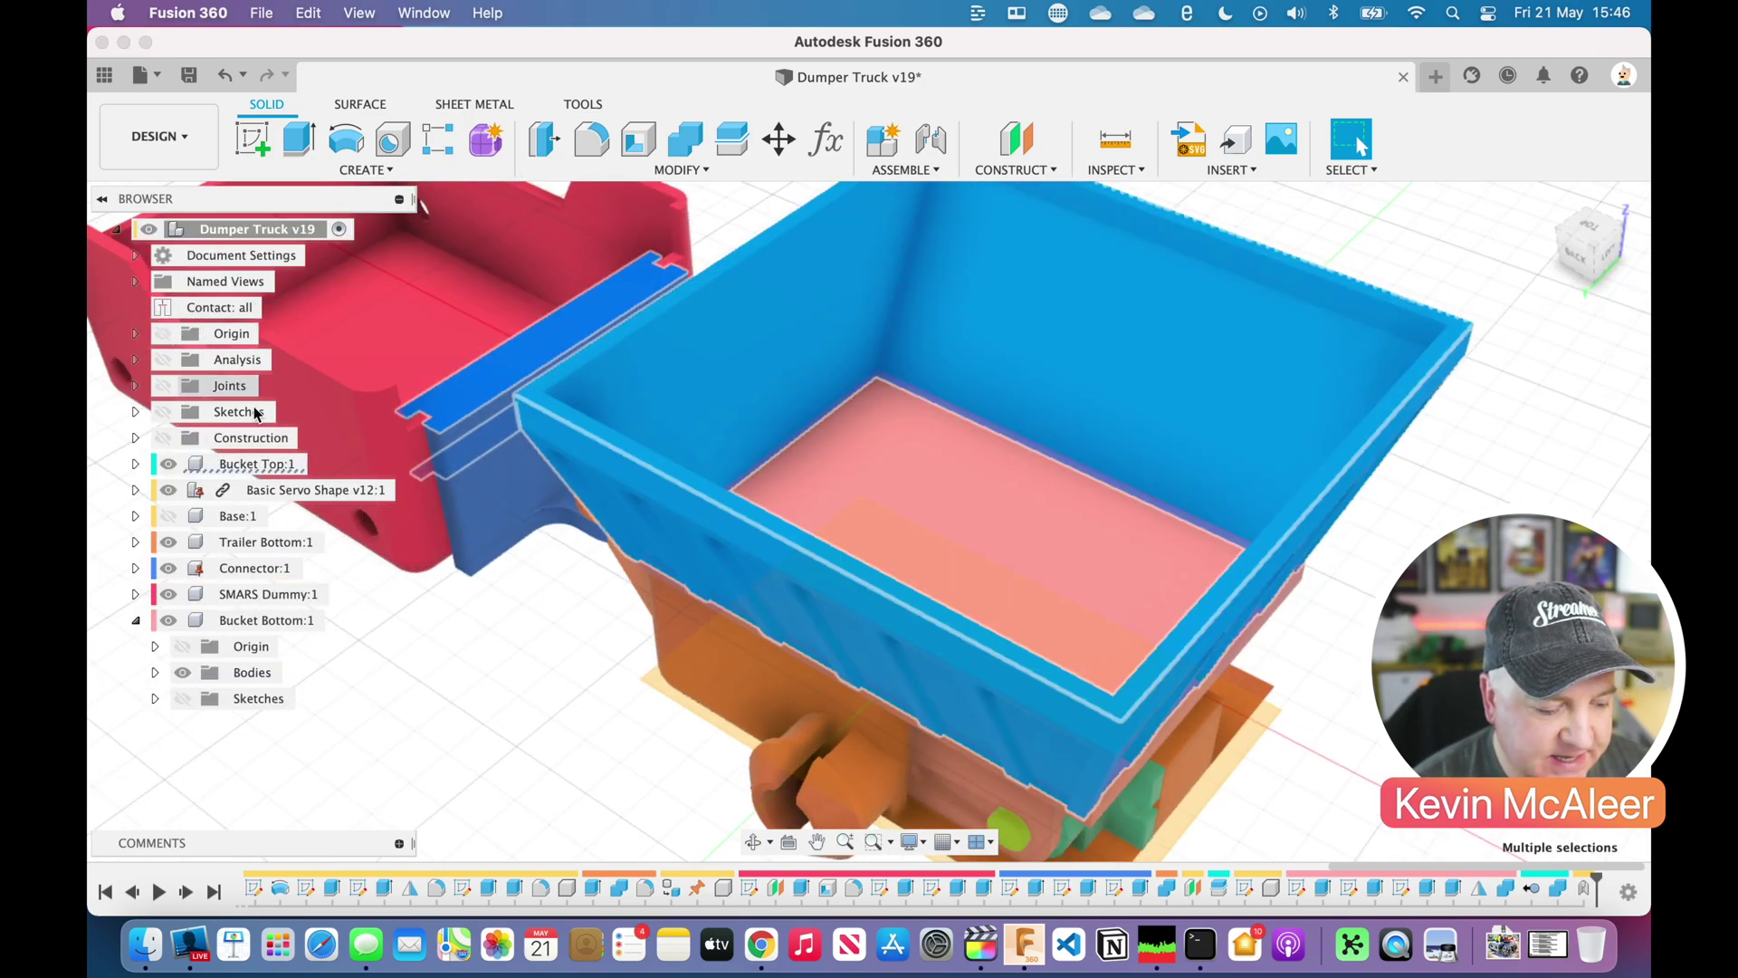
right_click(264, 472)
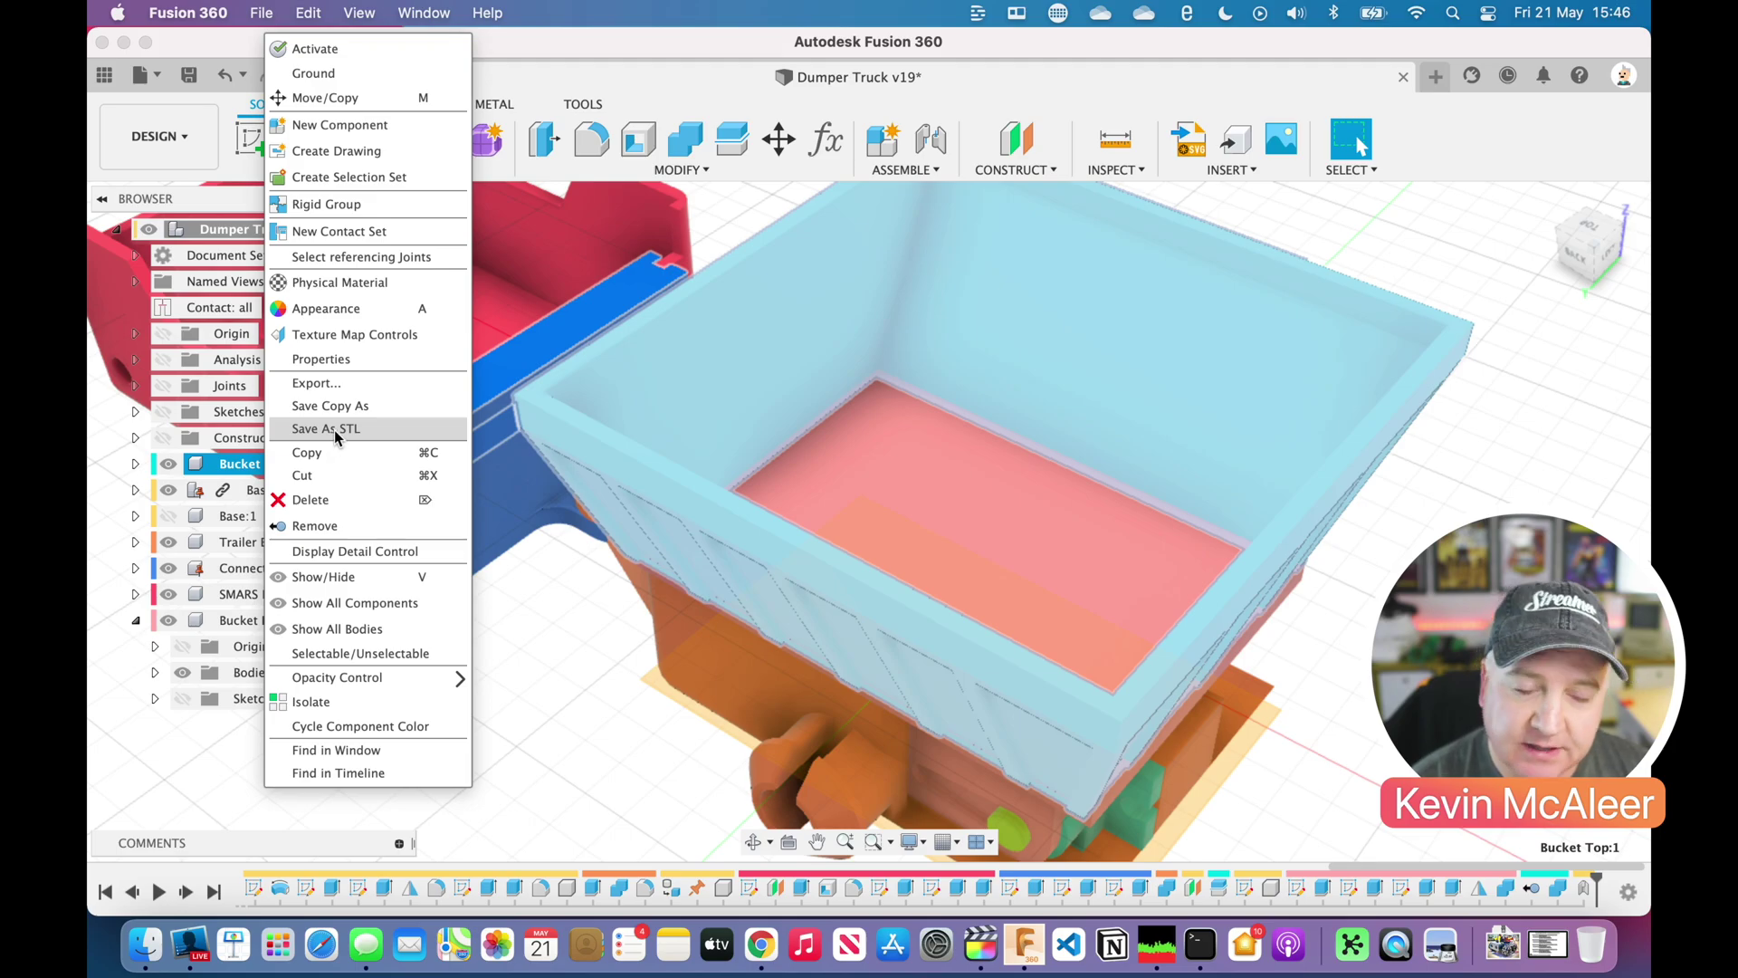
- Switch to Chrome and view the SMARS Trailer Dumper Truck Add-on Module page on Thingiverse
left_click(1428, 524)
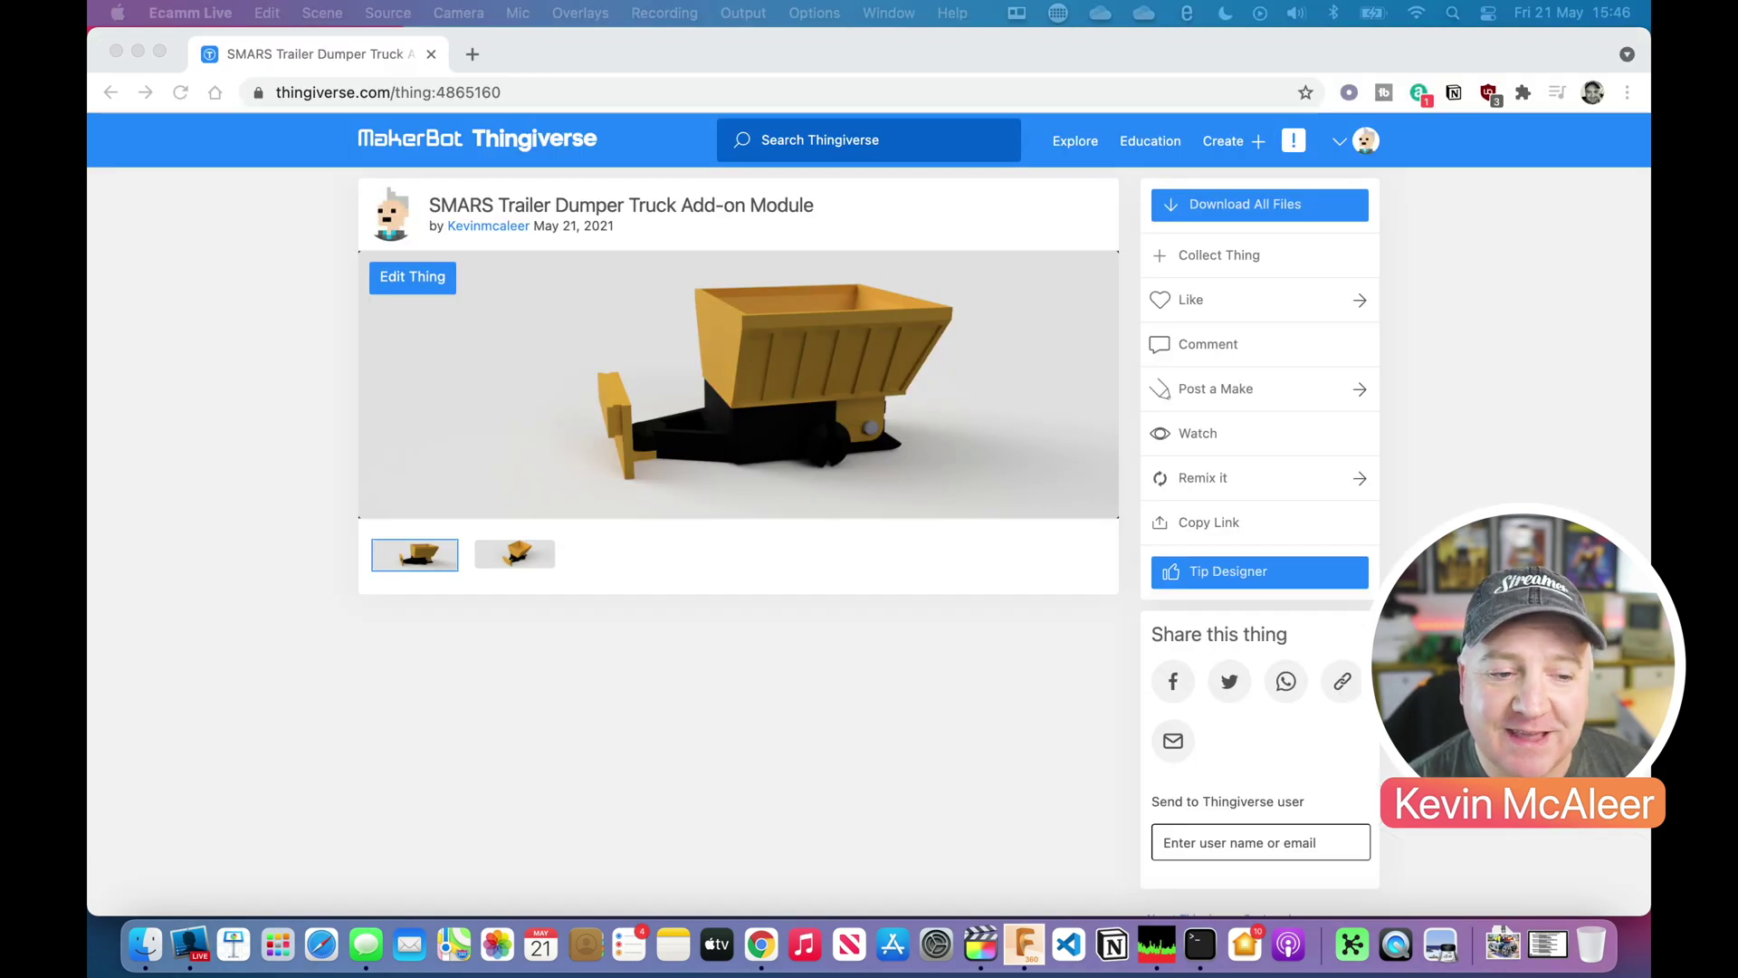
left_click(663, 102)
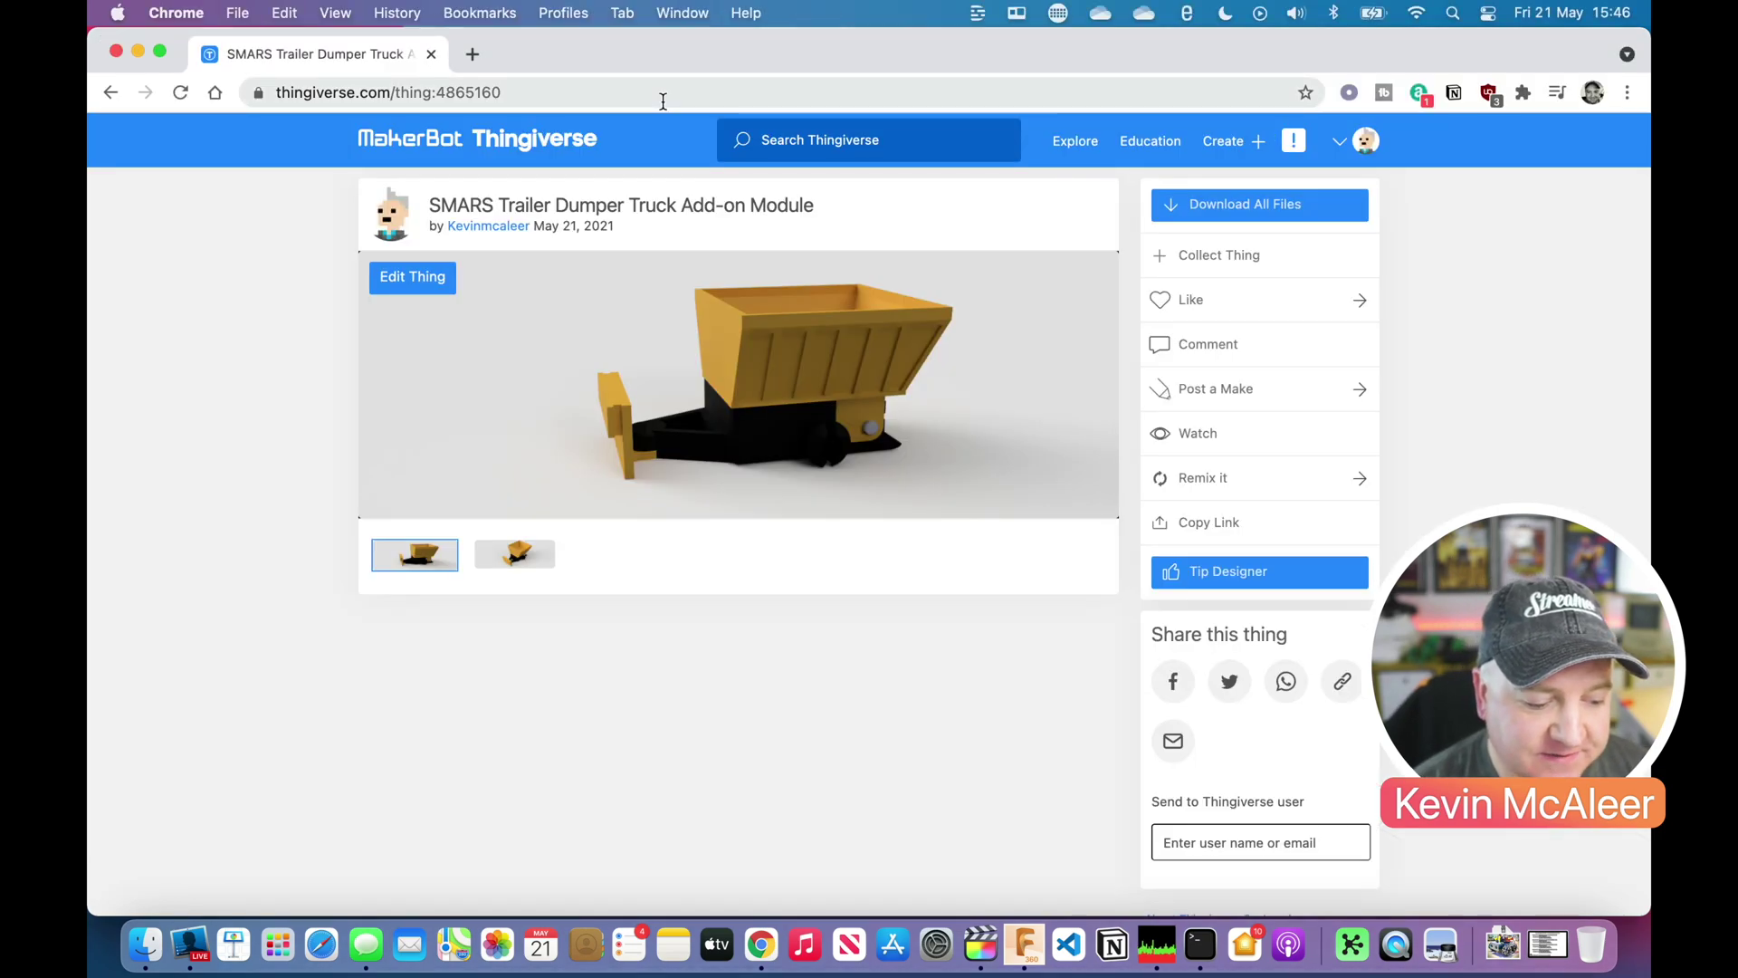